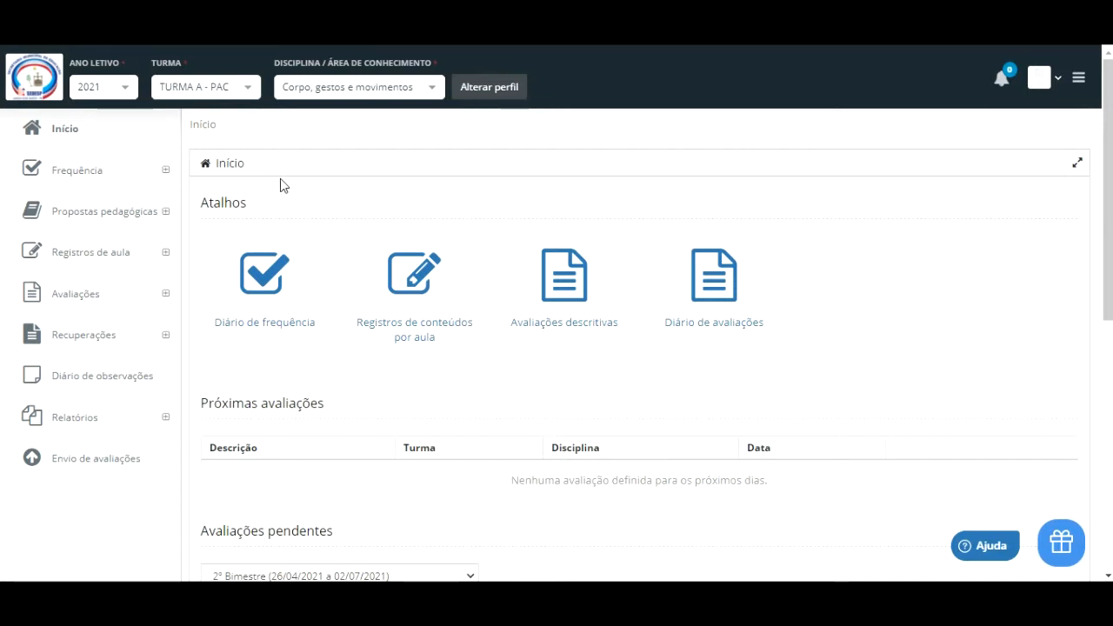
Examine the list of classes available for the profile, from TURMA A - 1º ANO to TURMA A - PRÉ II
click(249, 91)
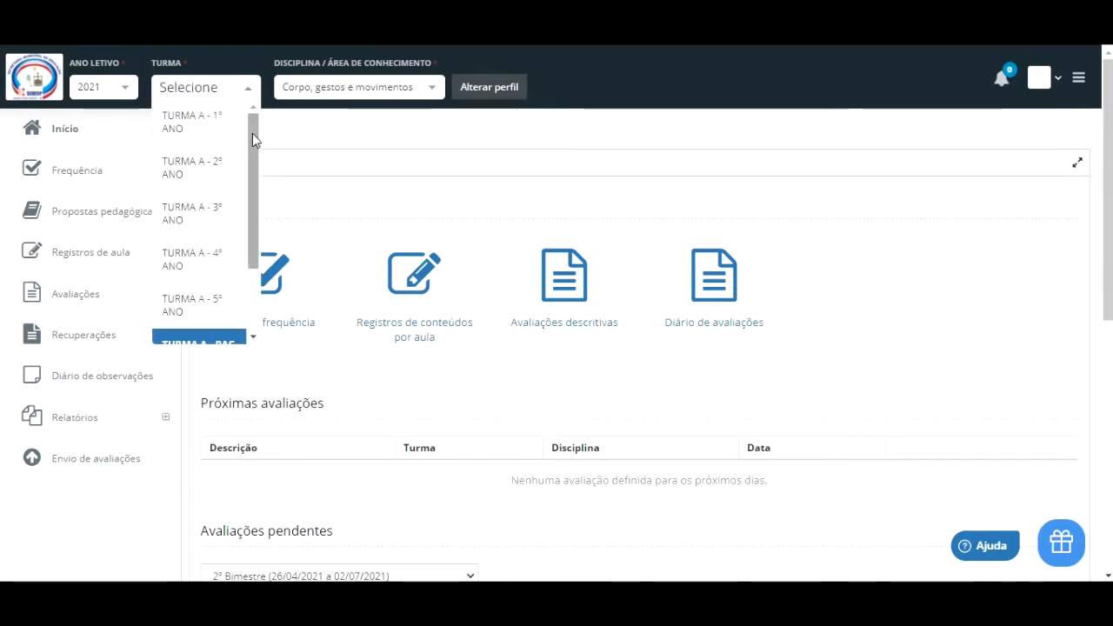
scroll(253, 141, down, 2)
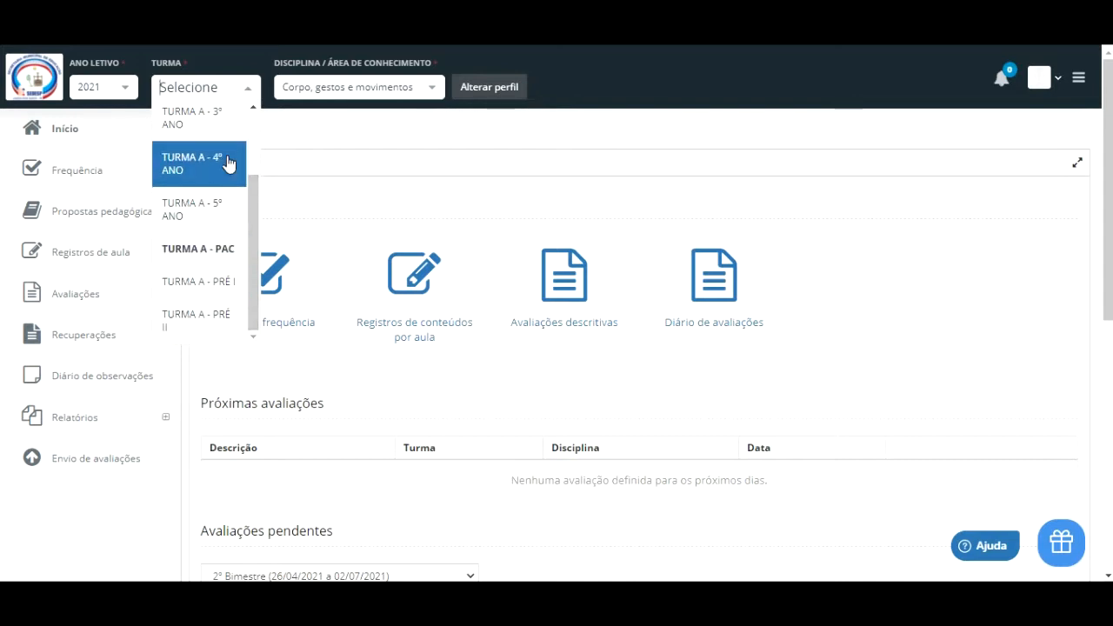
mouse_move(251, 221)
mouse_down()
mouse_move(261, 161)
mouse_move(255, 233)
mouse_up()
scroll(233, 126, up, 1)
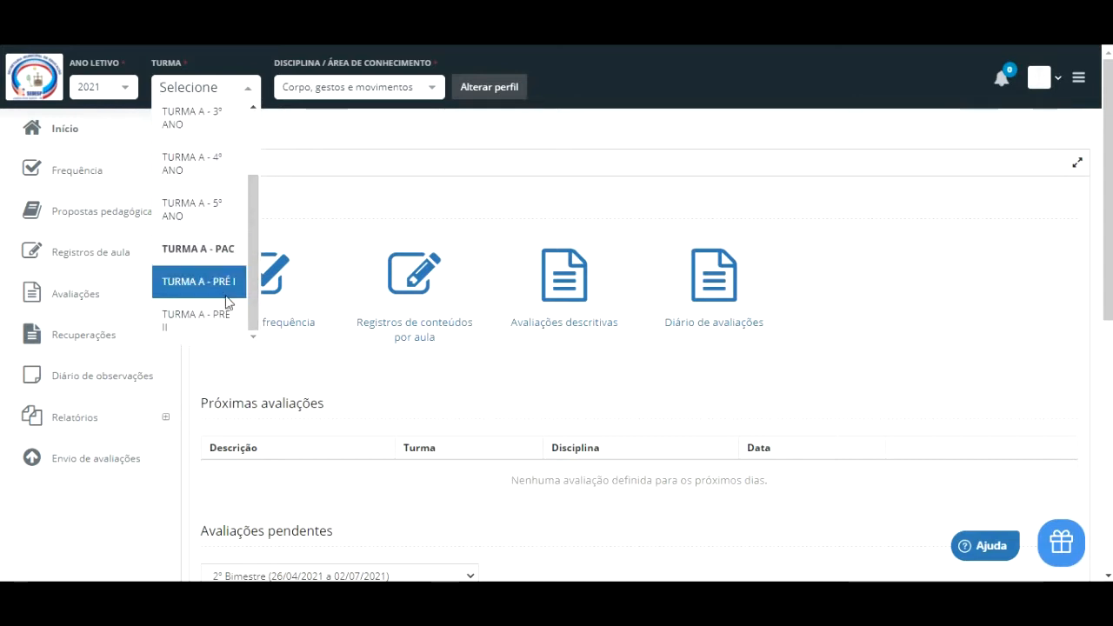
drag(254, 213, 233, 110)
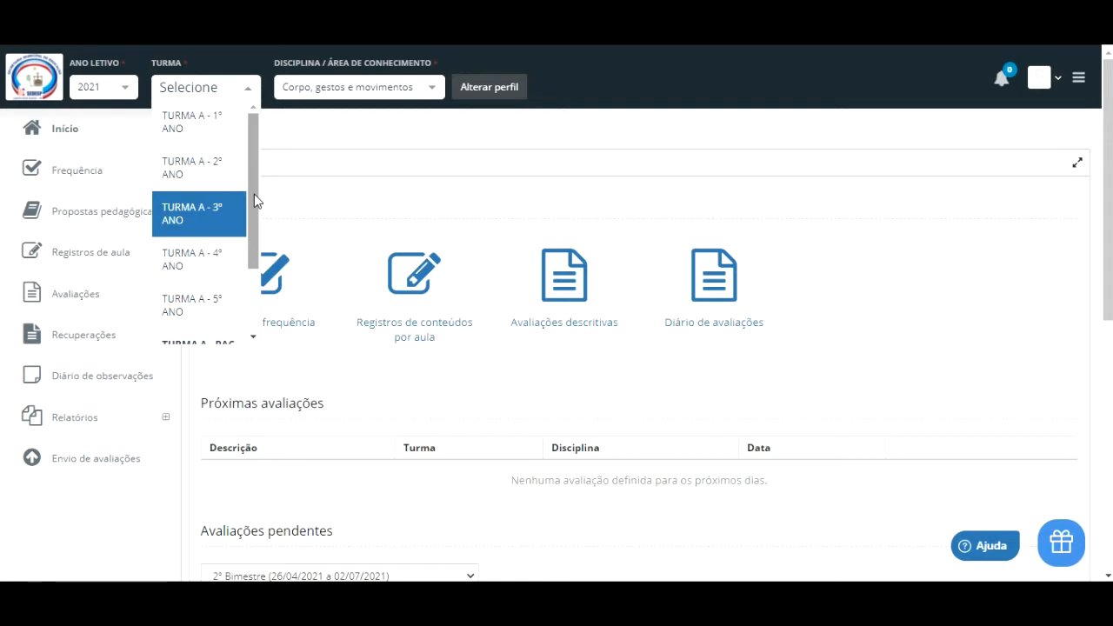
drag(254, 194, 248, 259)
click(314, 150)
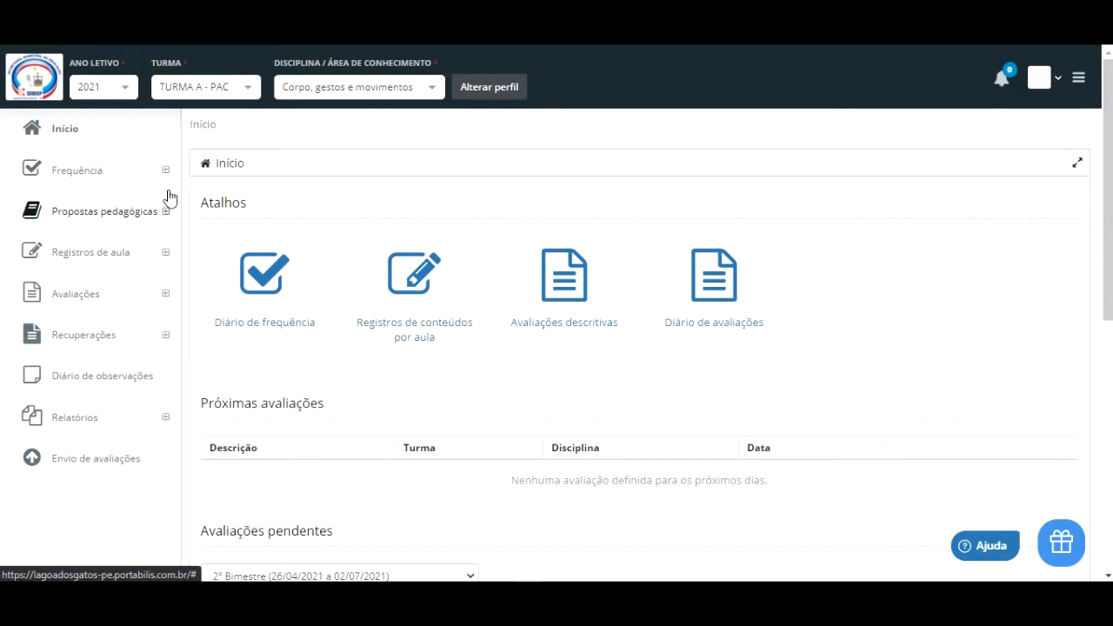
Change the active profile to class TURMA A - 4º ANO with the Artes discipline
click(250, 88)
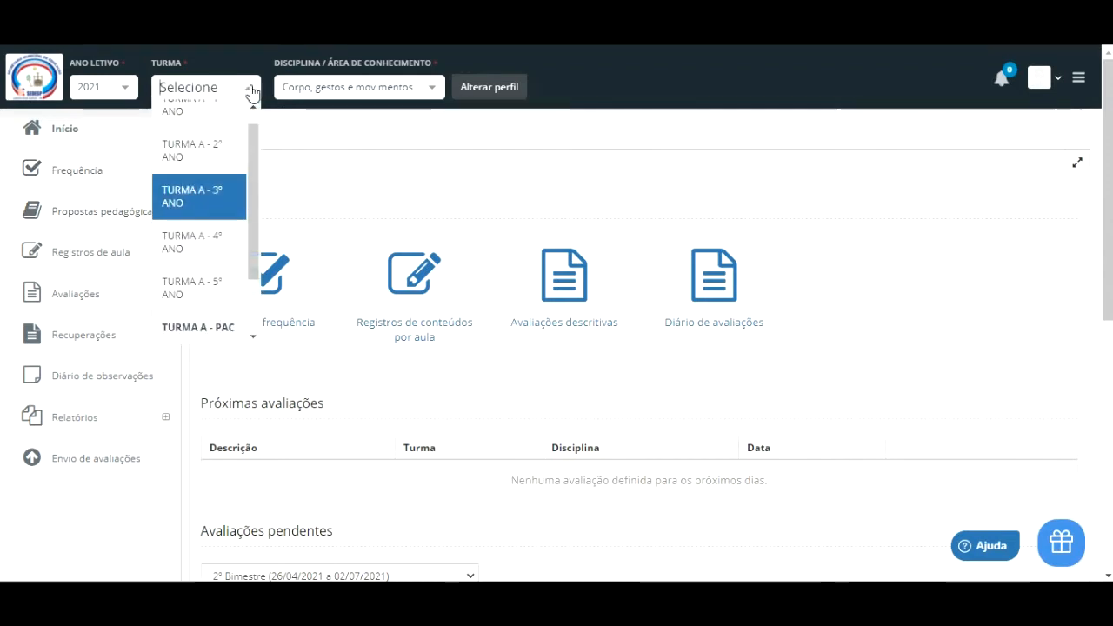
click(212, 248)
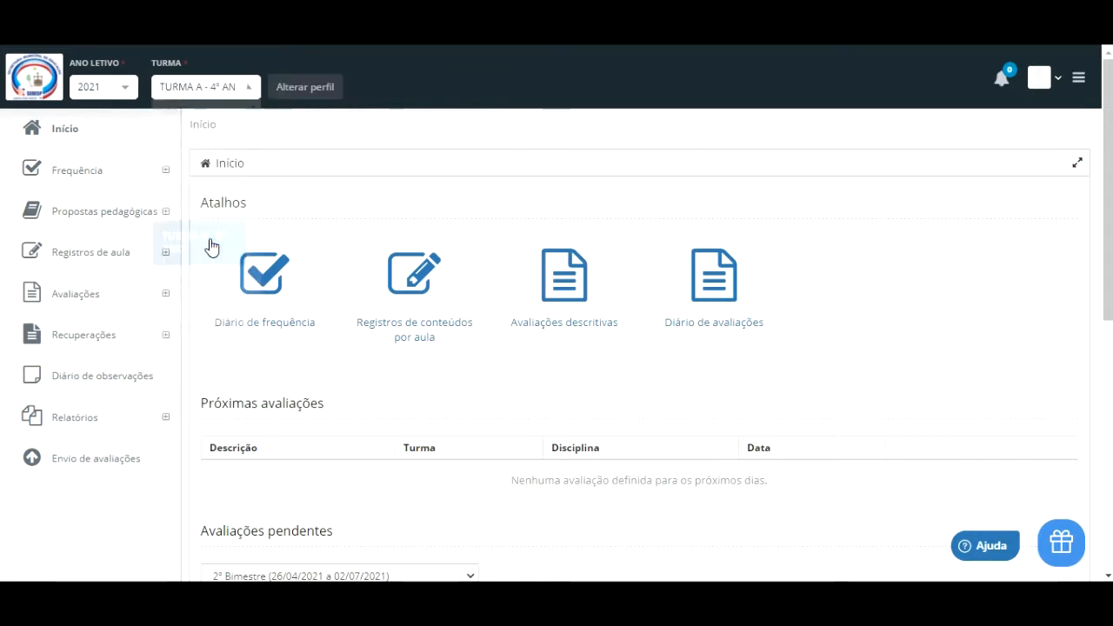
click(351, 88)
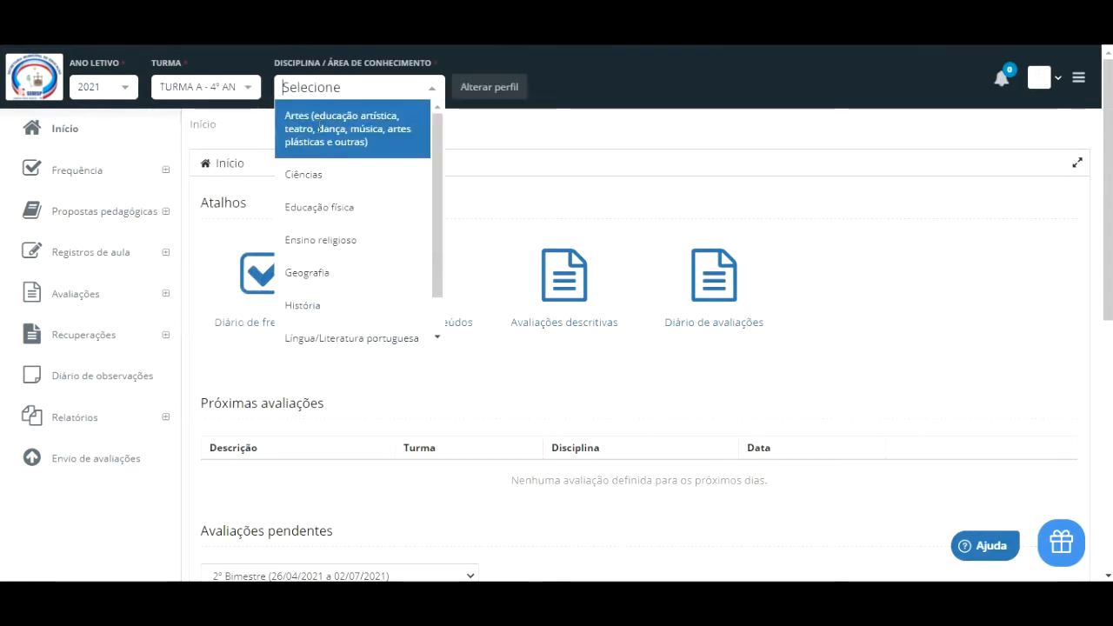
click(319, 130)
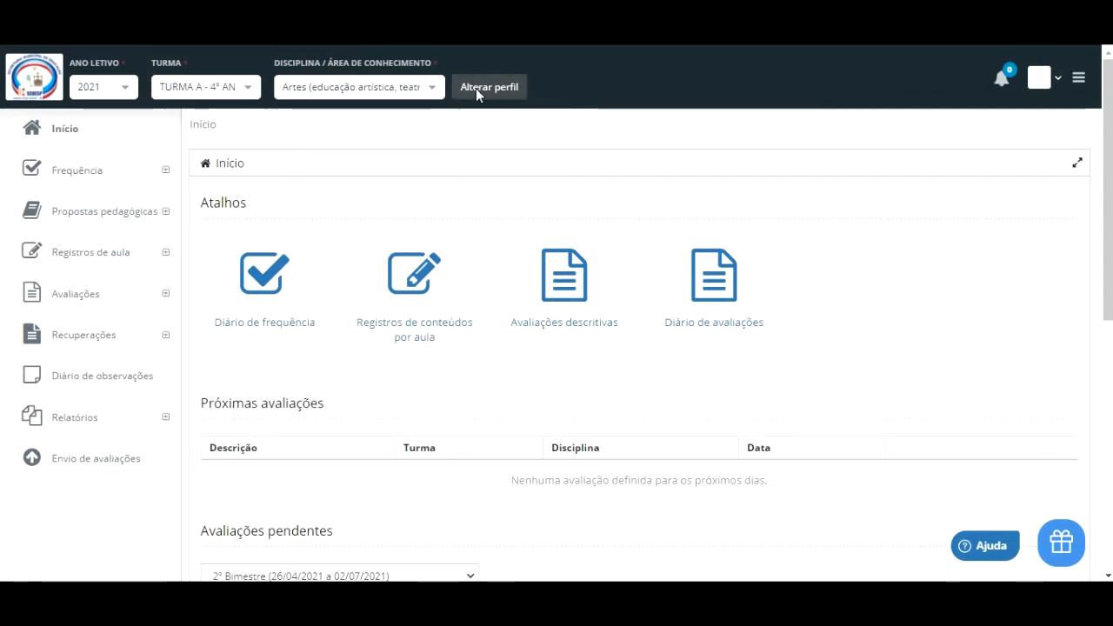
click(483, 91)
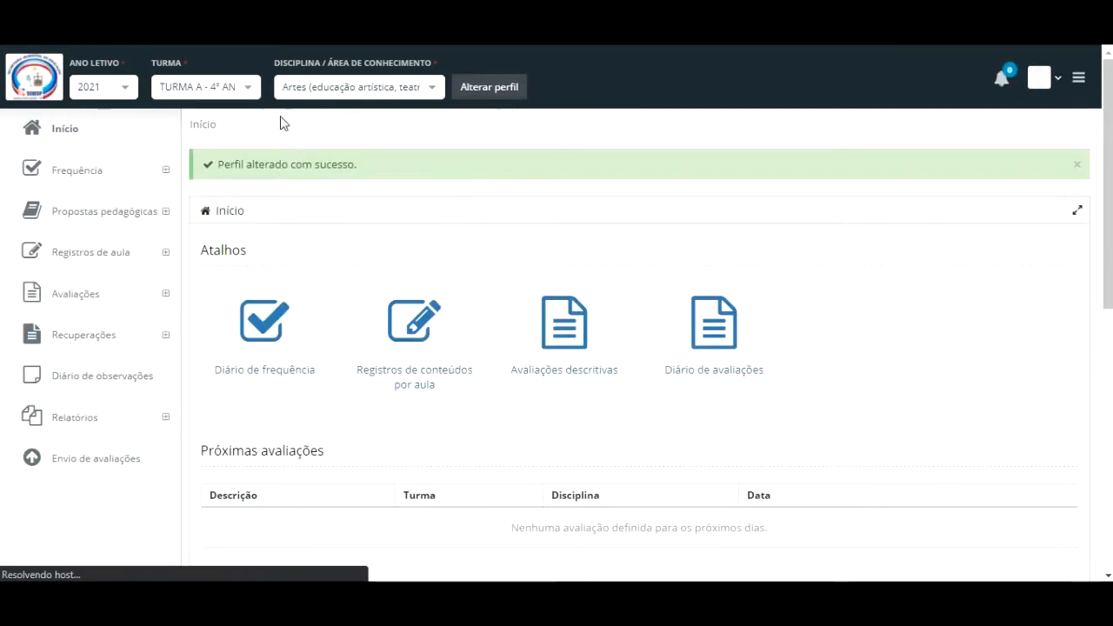
Load the attendance diary (Diário de frequência) of TURMA A - 4º ANO for 03/03/2021
click(76, 177)
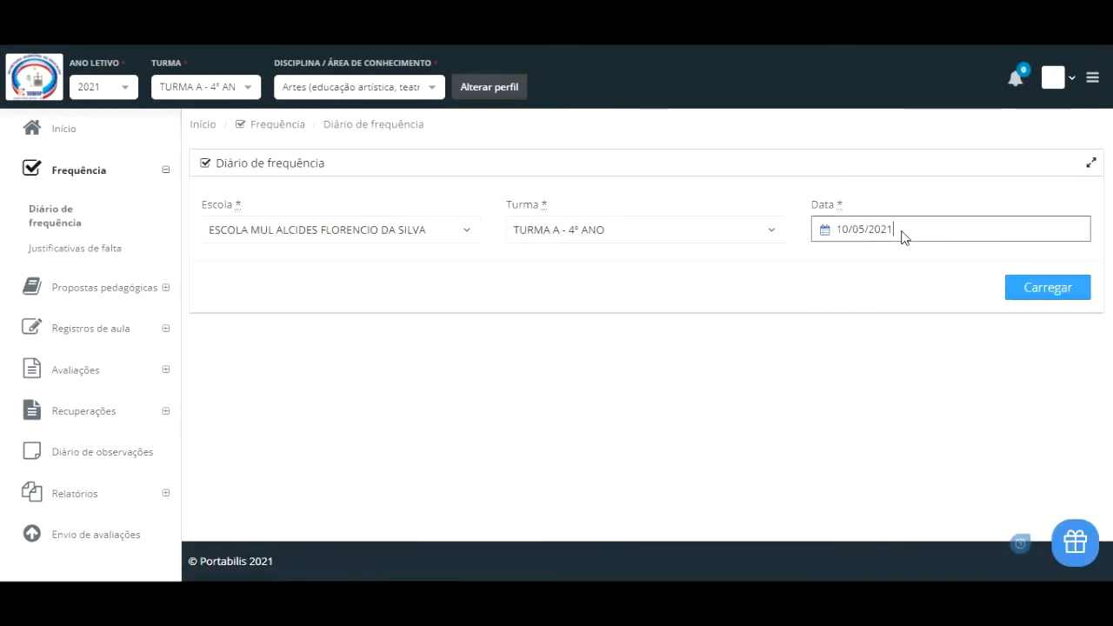
click(905, 236)
click(826, 258)
click(826, 257)
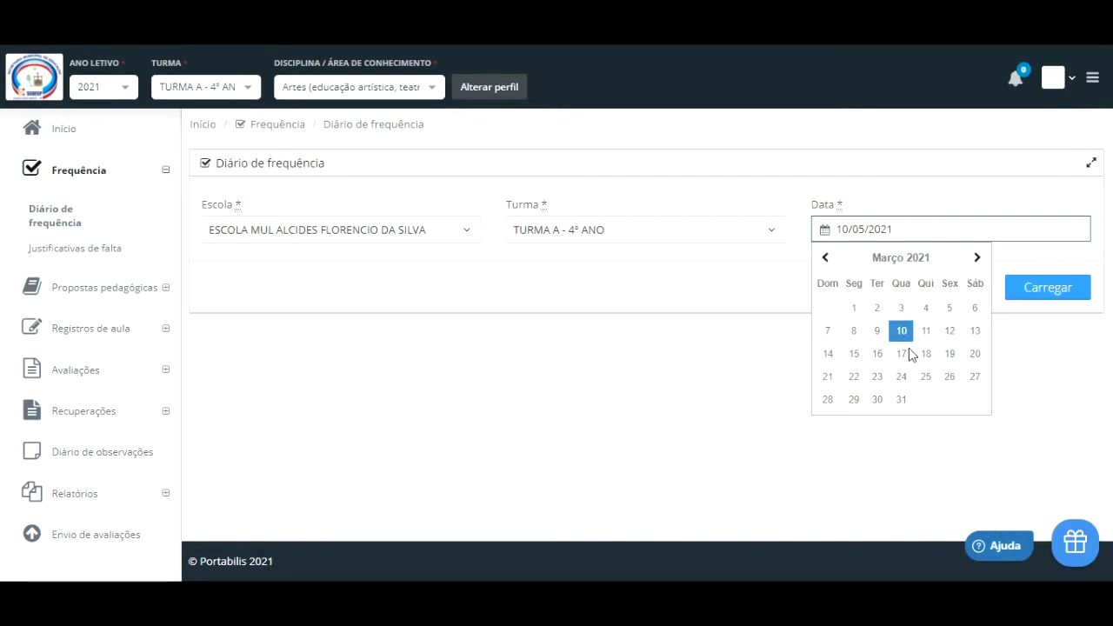
click(903, 311)
click(1048, 291)
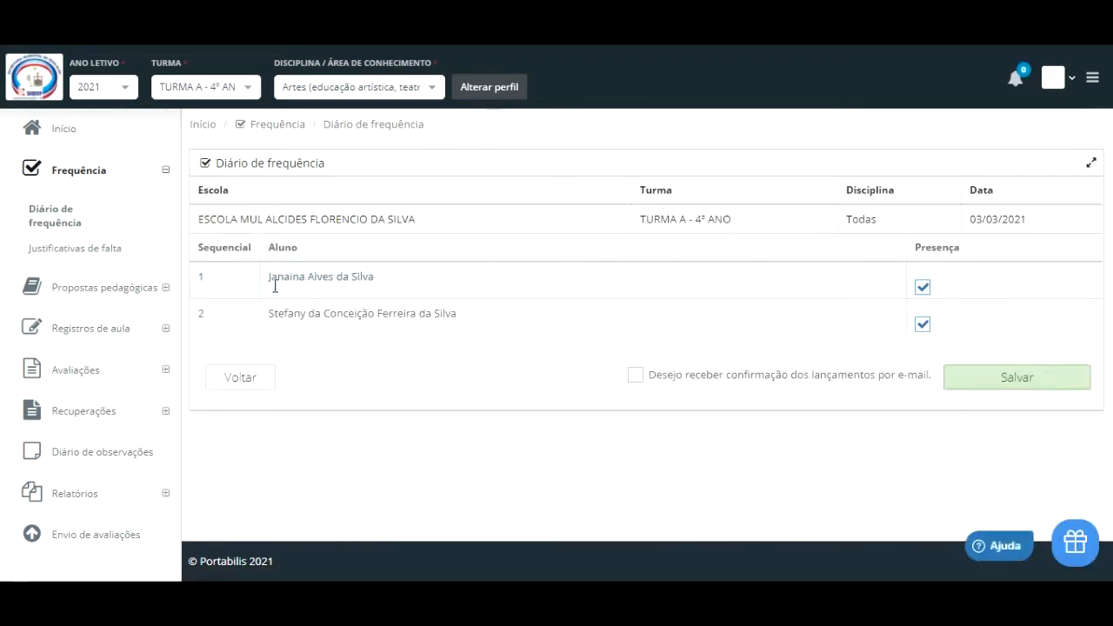
Mark the first student on the attendance list as absent and save the attendance entry
click(923, 289)
click(1014, 380)
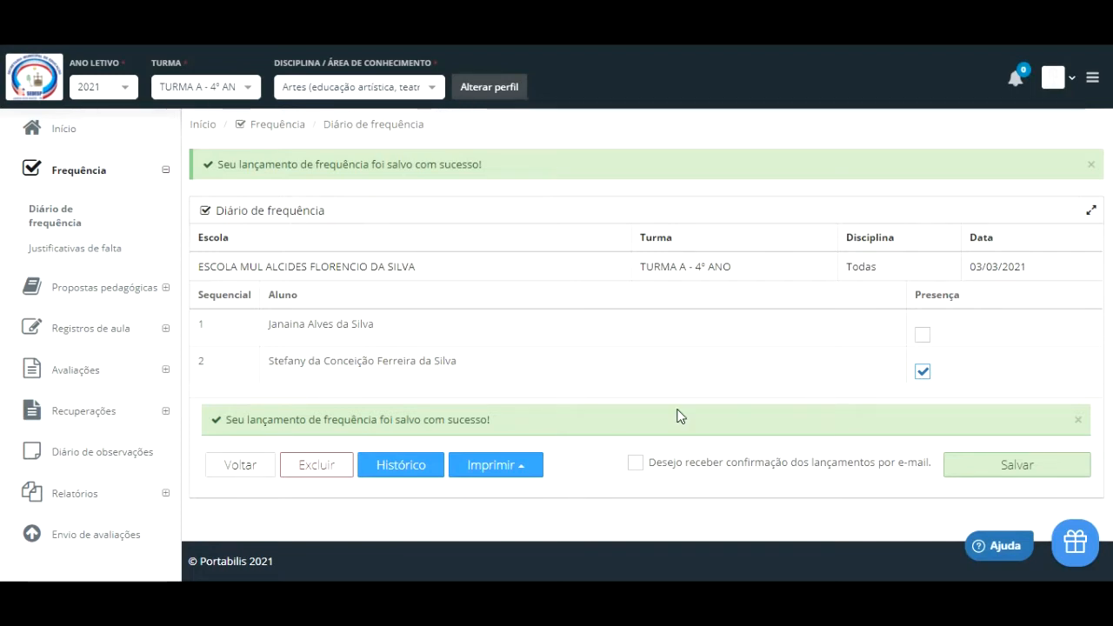
click(1028, 472)
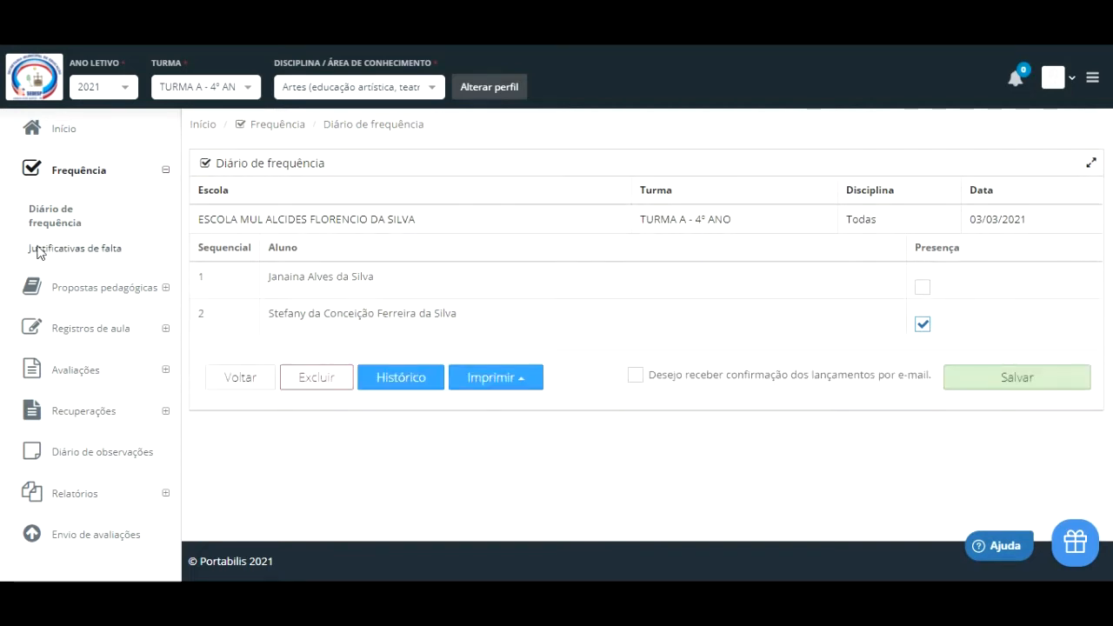
View the options under Frequência and Propostas pedagógicas, and open the lesson content records (Registros de conteúdos por aula)
click(90, 171)
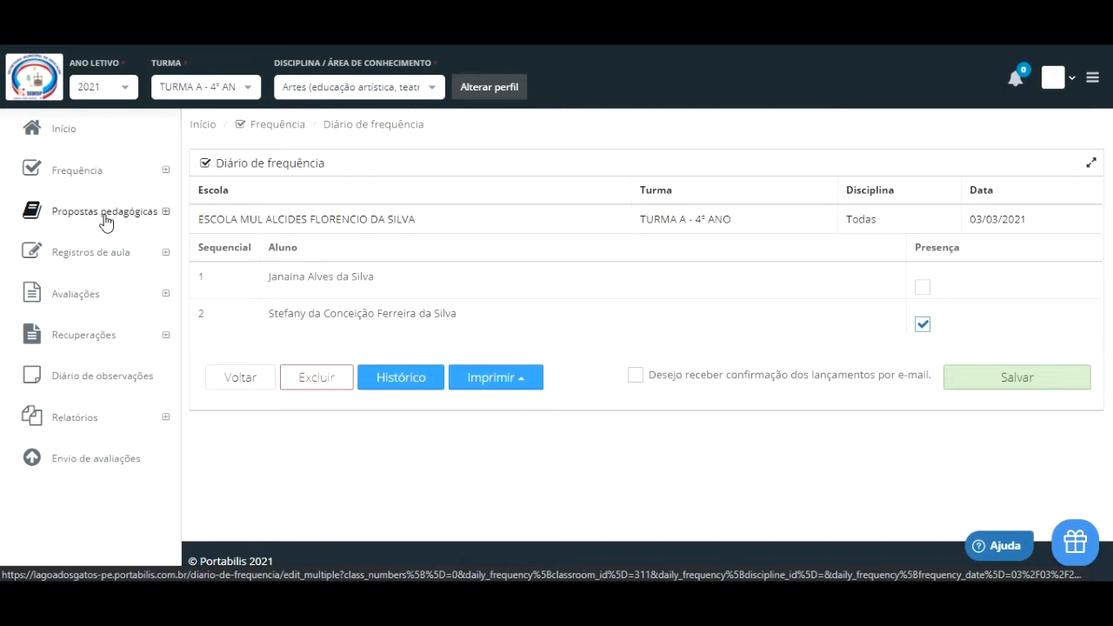
click(74, 217)
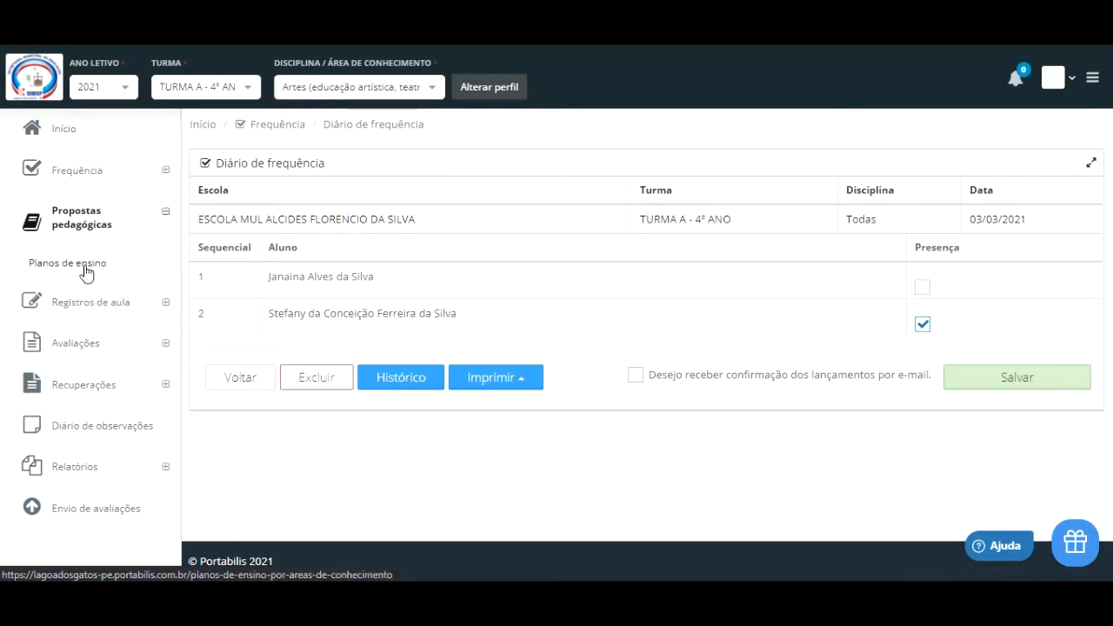
click(92, 217)
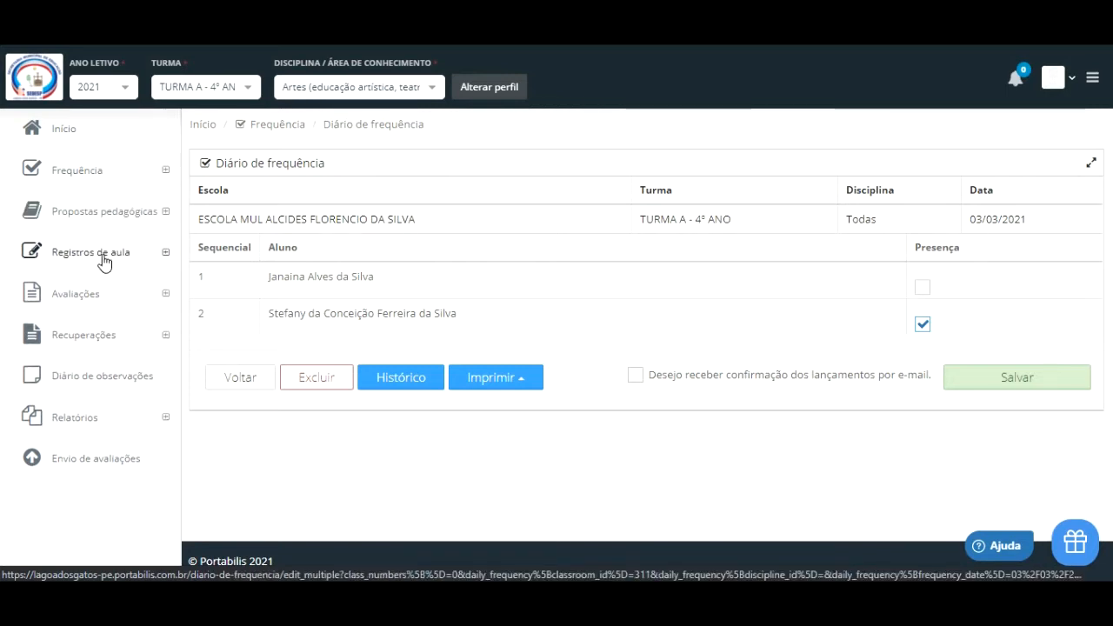
click(70, 263)
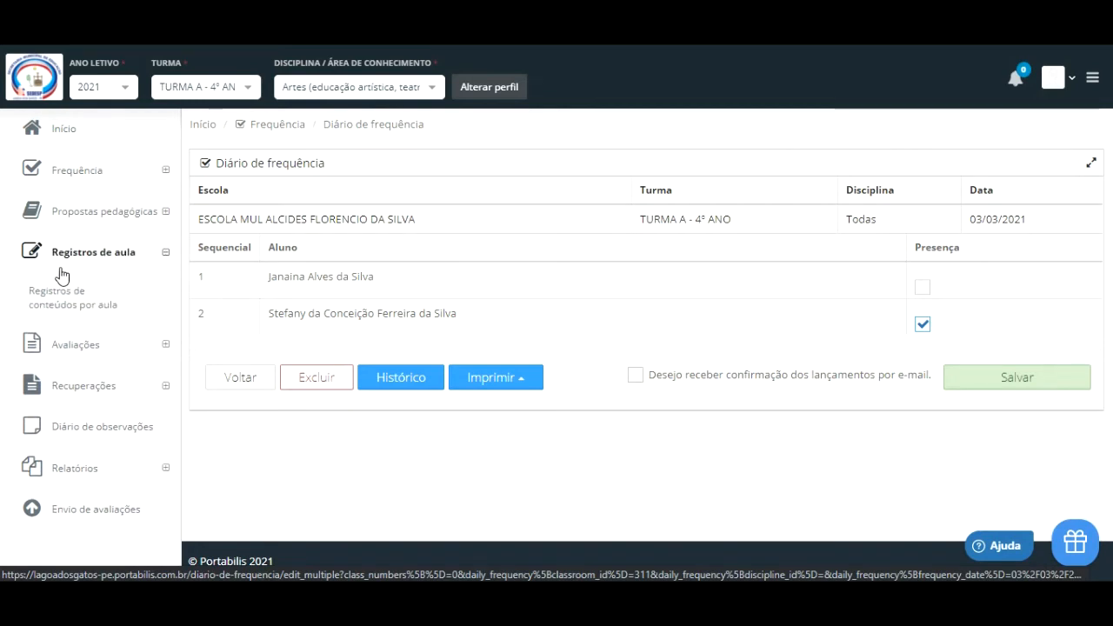
click(80, 303)
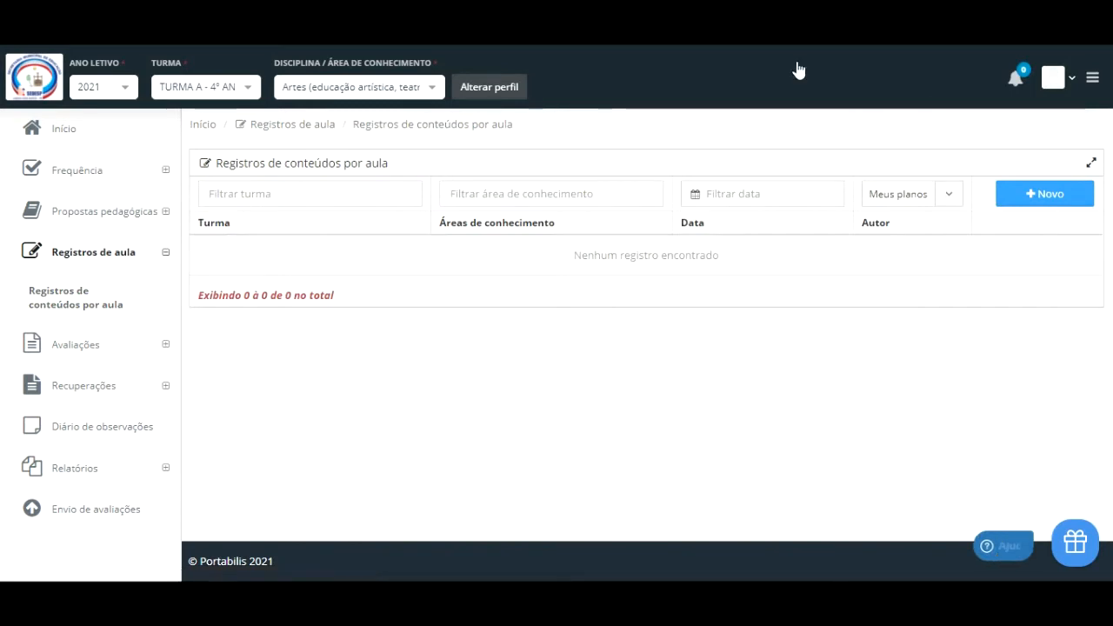
Change the active profile to class TURMA A - PAC with the area of knowledge Corpo, gestos e movimentos
click(247, 91)
scroll(252, 166, down, 2)
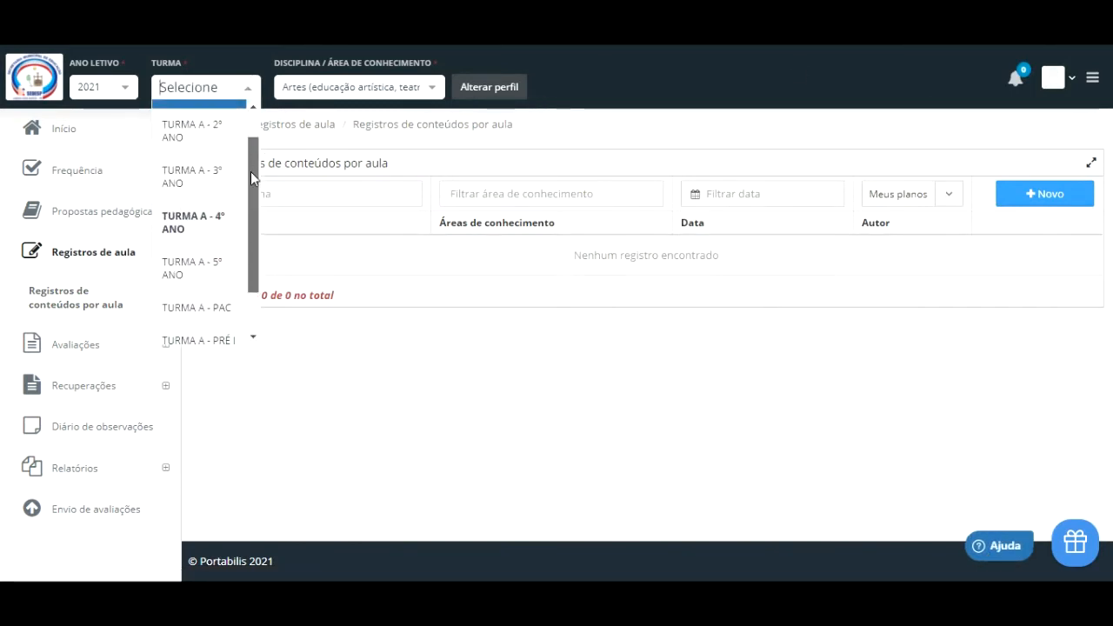
drag(252, 214, 253, 113)
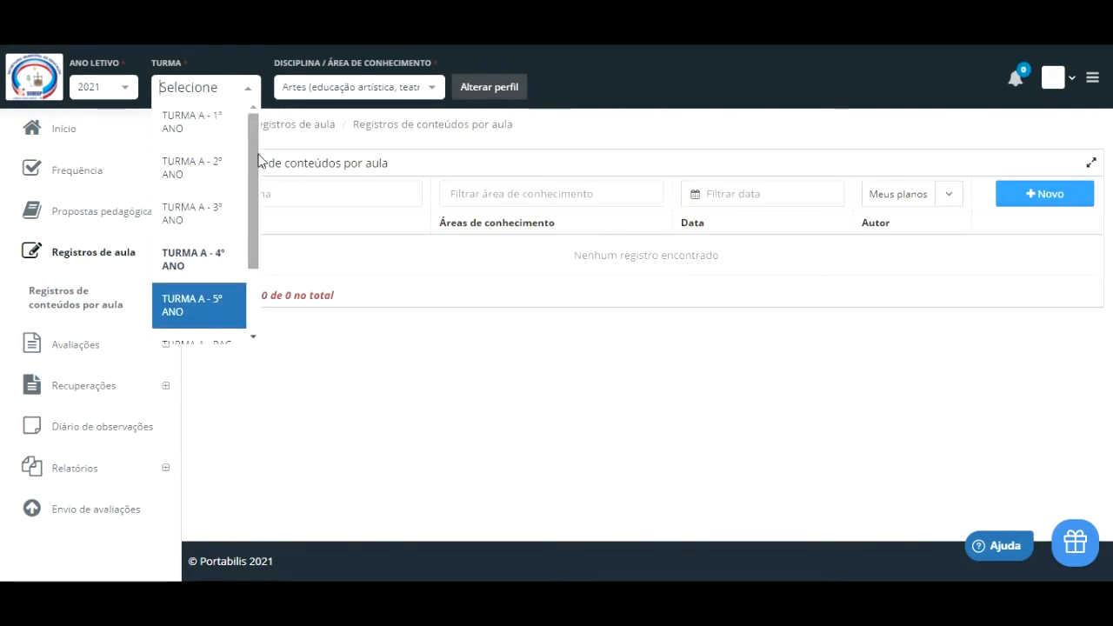
drag(247, 189, 261, 273)
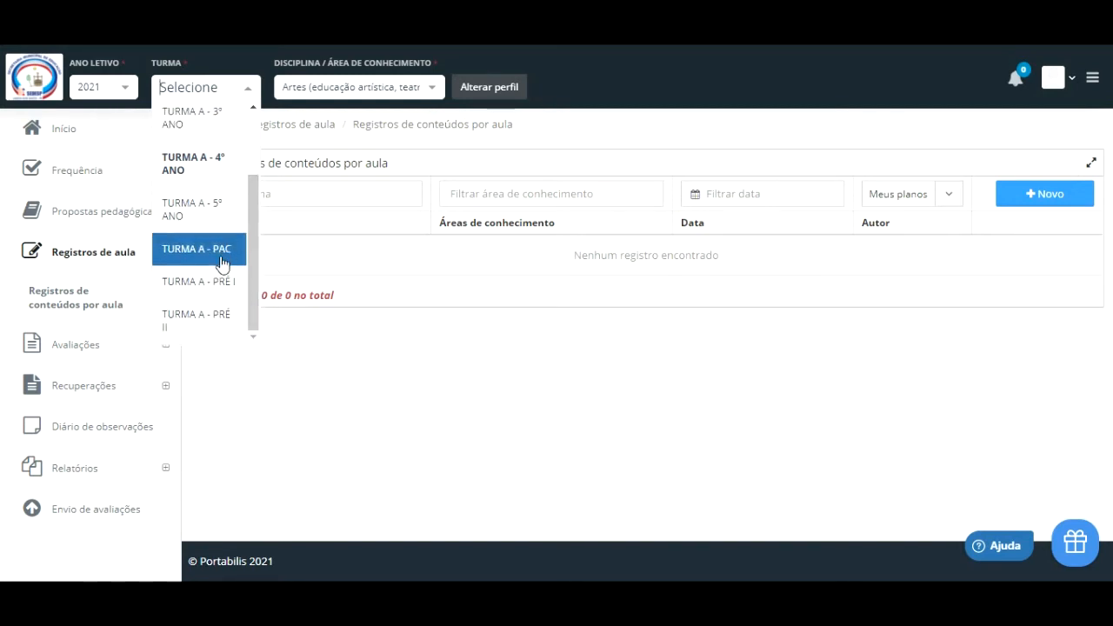
scroll(248, 192, up, 3)
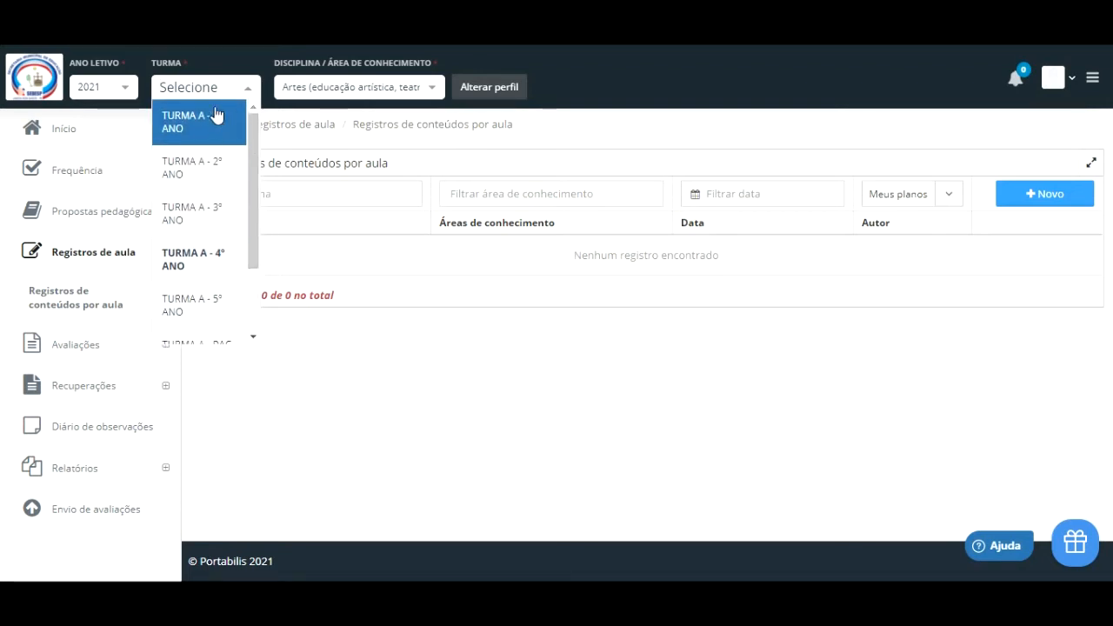
scroll(250, 191, down, 1)
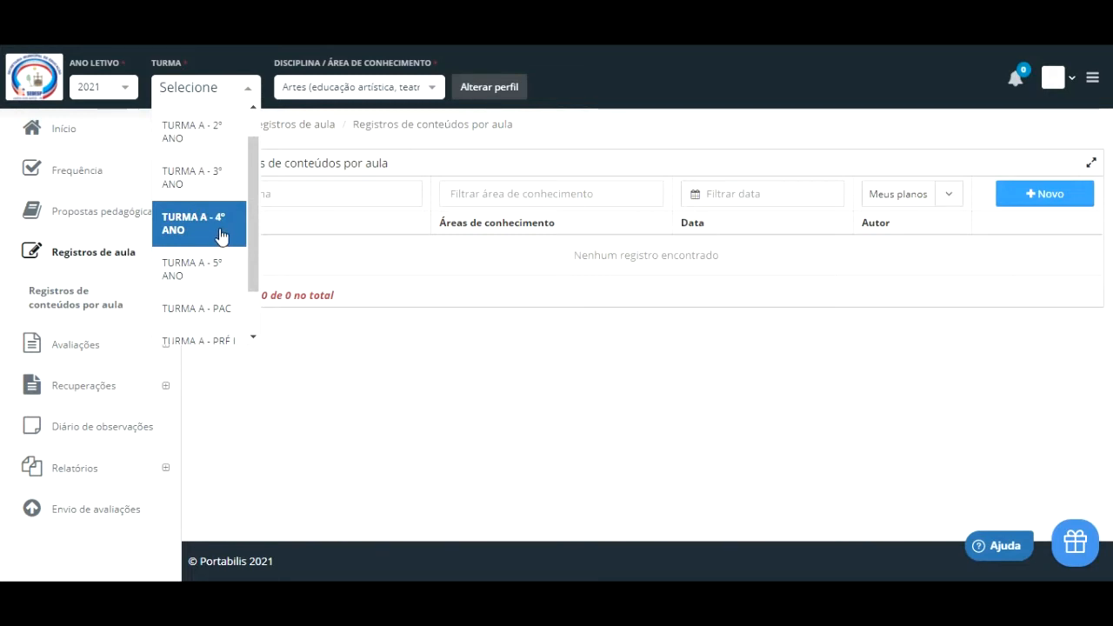
drag(255, 228, 249, 290)
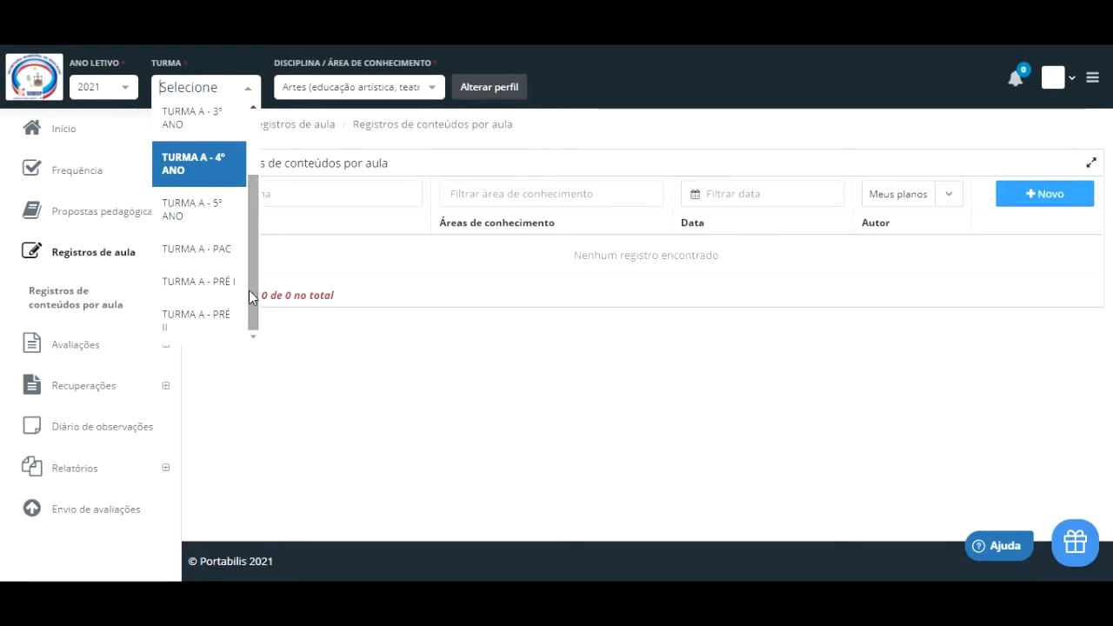
click(210, 256)
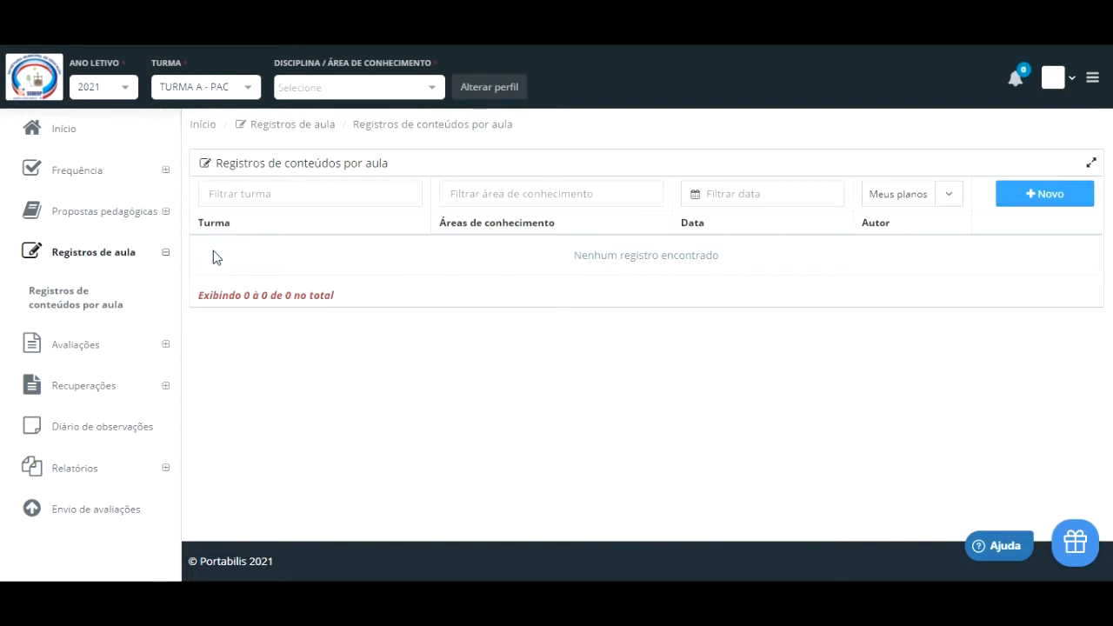
click(434, 92)
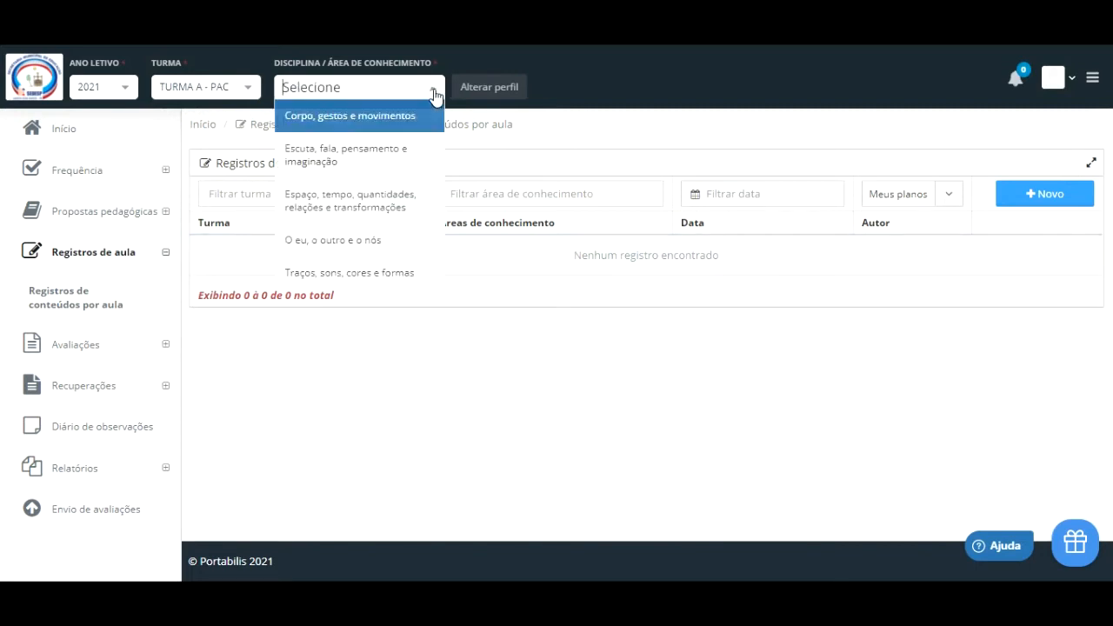
click(319, 118)
click(482, 94)
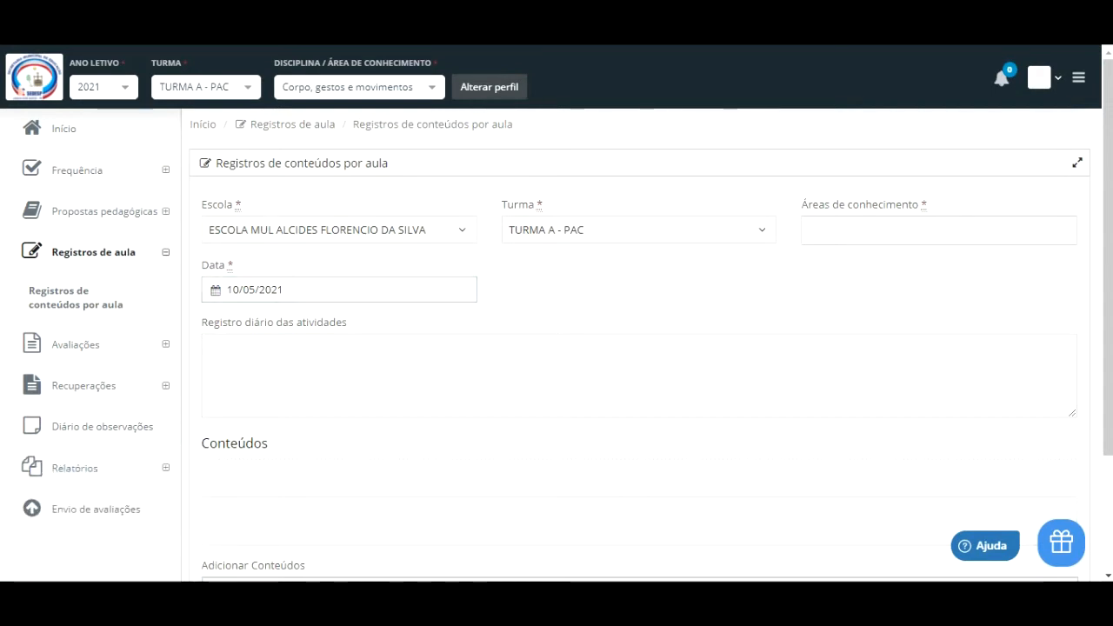
Consult the Word document matching areas of knowledge to subjects, and assign Corpo, gestos e movimentos to the new lesson content record
key(alt+Tab)
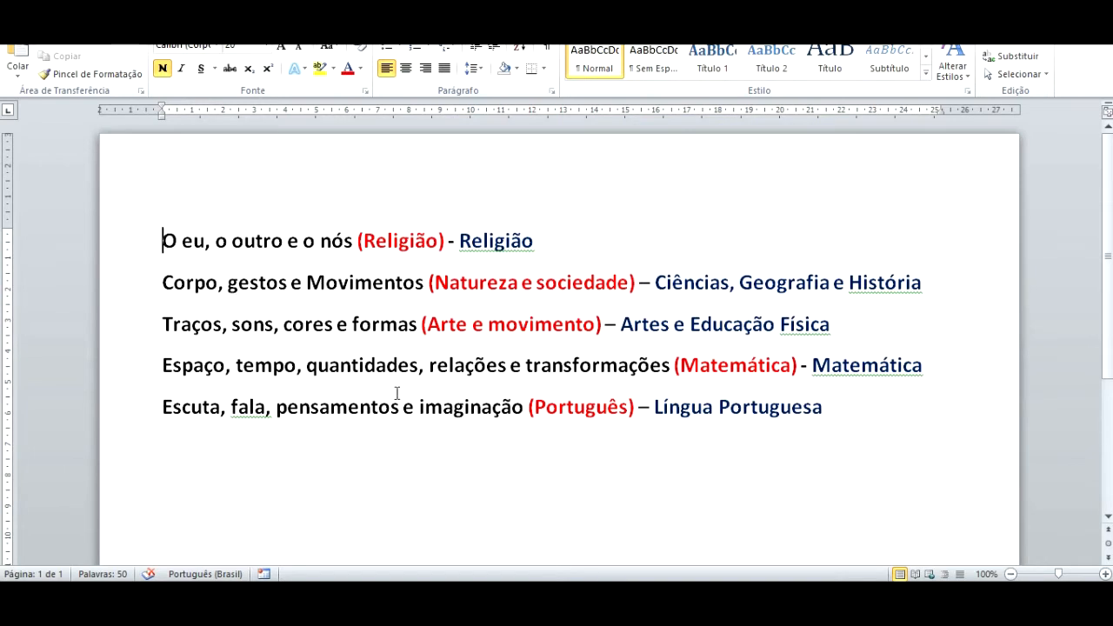
click(375, 542)
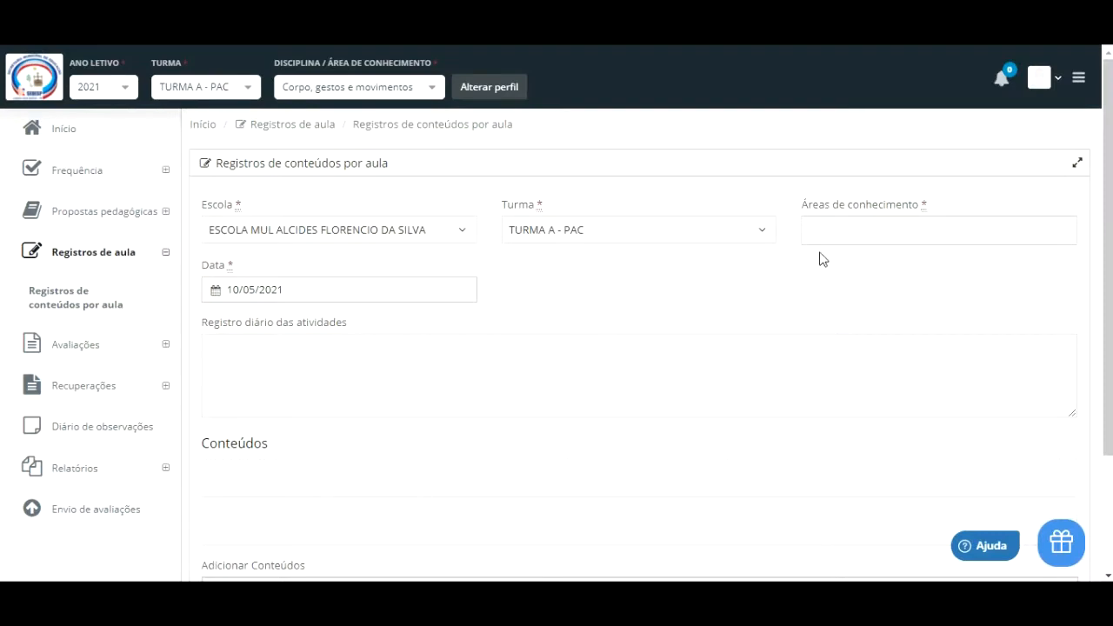
click(831, 248)
click(827, 277)
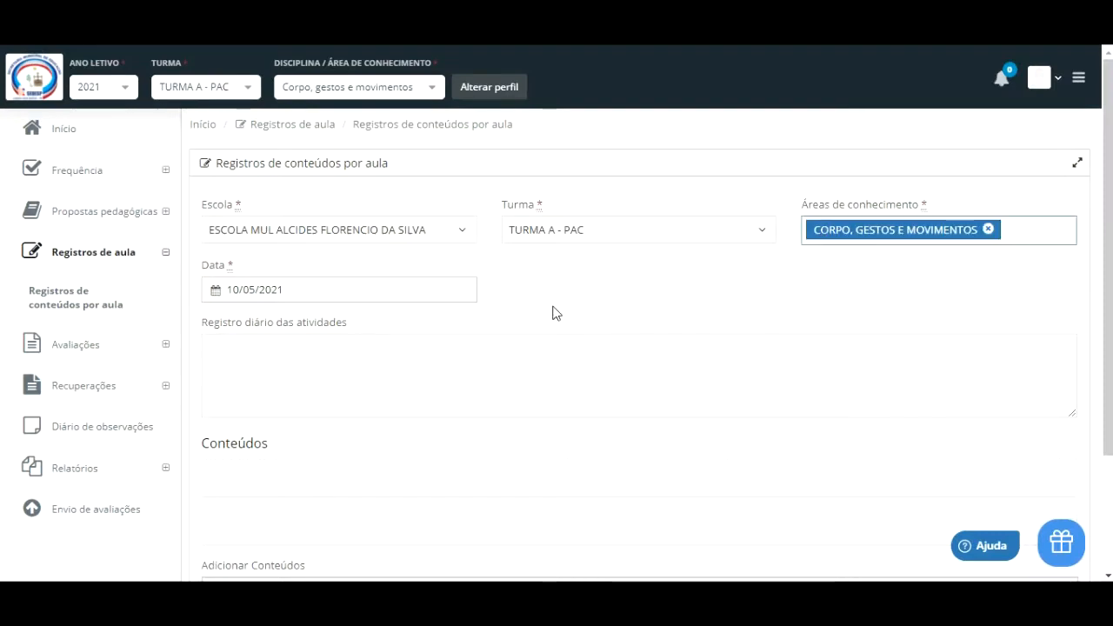
Set the date of the new lesson content record to 03/03/2021
click(215, 287)
text(03/03/)
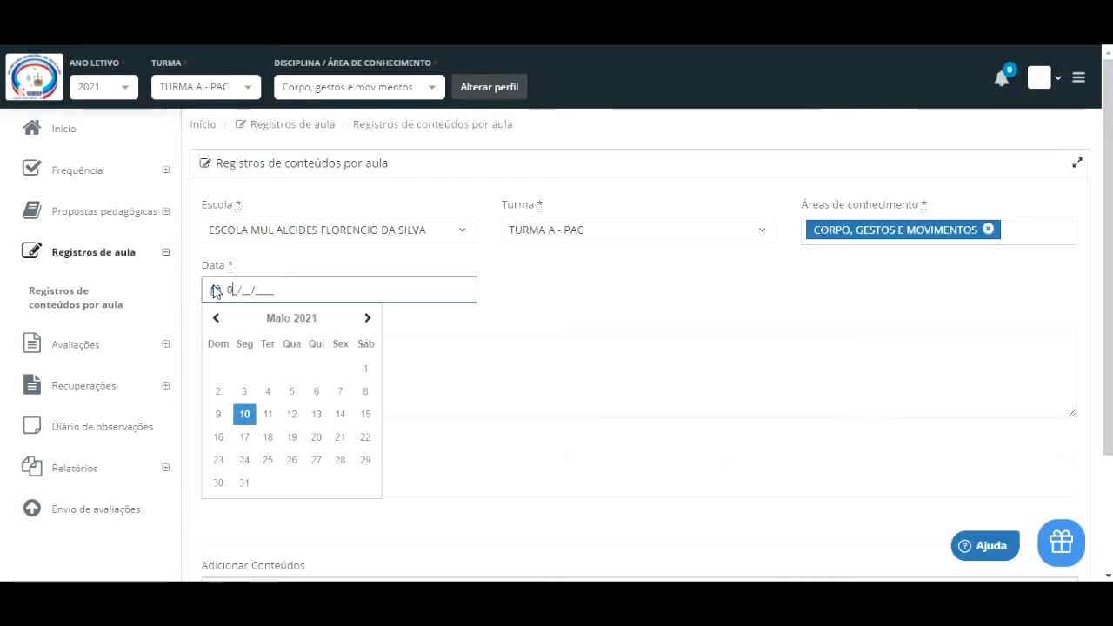
text(2021)
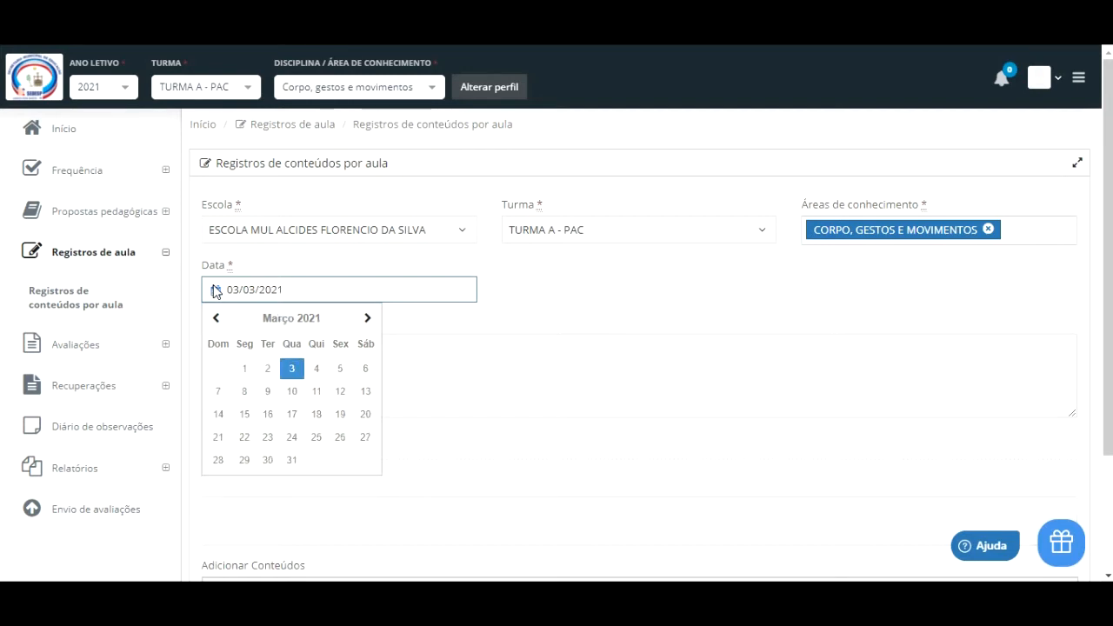
click(513, 291)
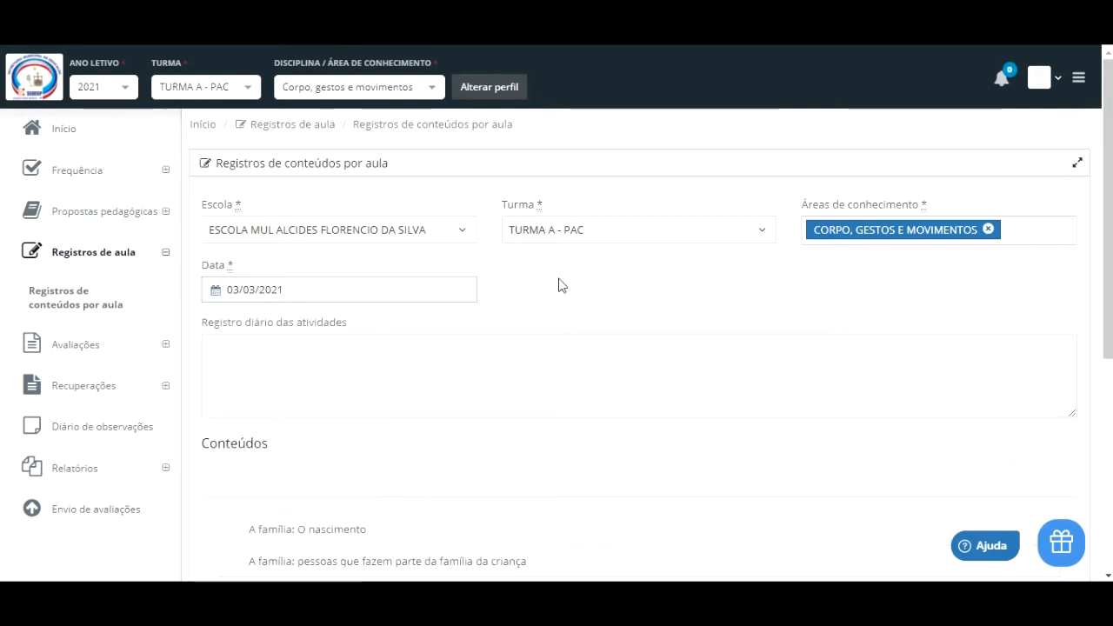
Mark the contents "A família: O nascimento" and "A família: pessoas que fazem parte da família da criança" for the lesson record
scroll(341, 398, down, 2)
scroll(343, 363, down, 2)
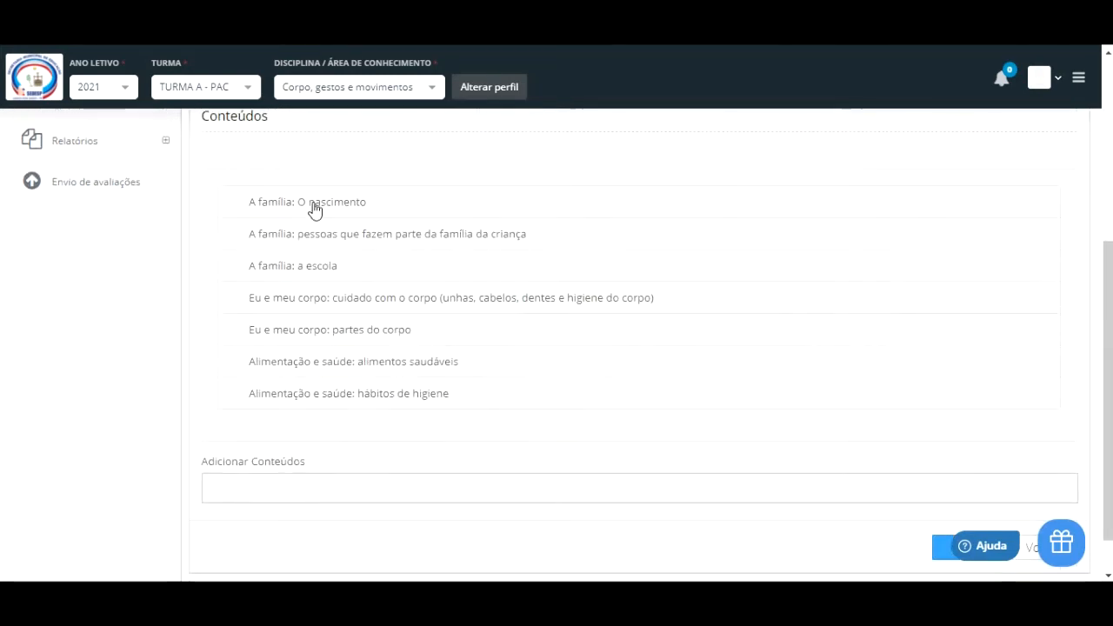
scroll(414, 359, up, 2)
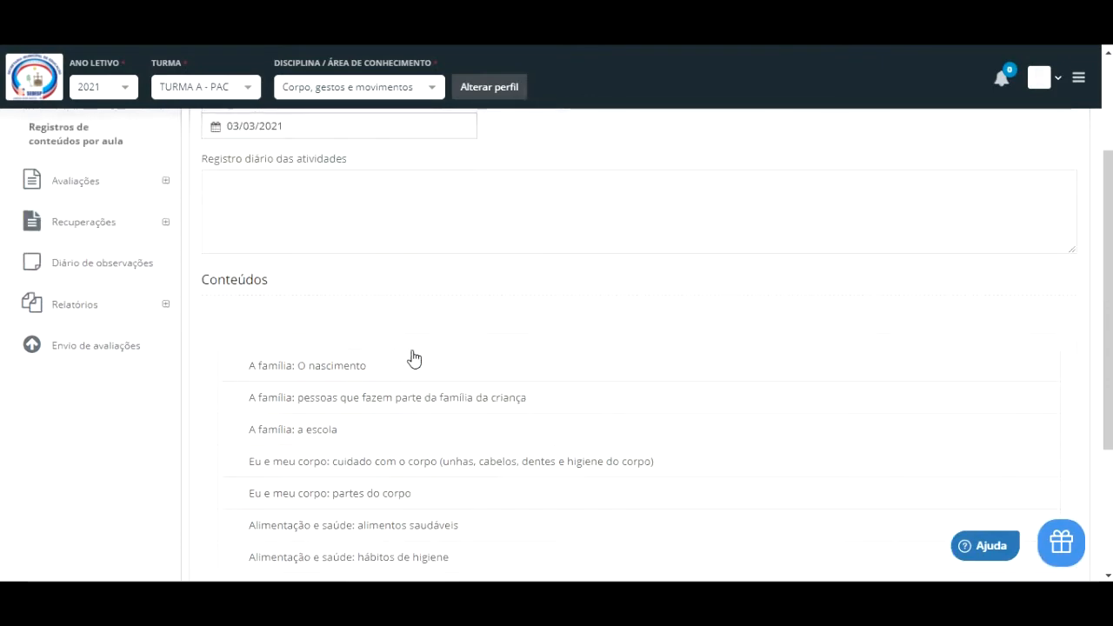
scroll(483, 359, up, 1)
scroll(484, 360, up, 1)
scroll(214, 388, down, 2)
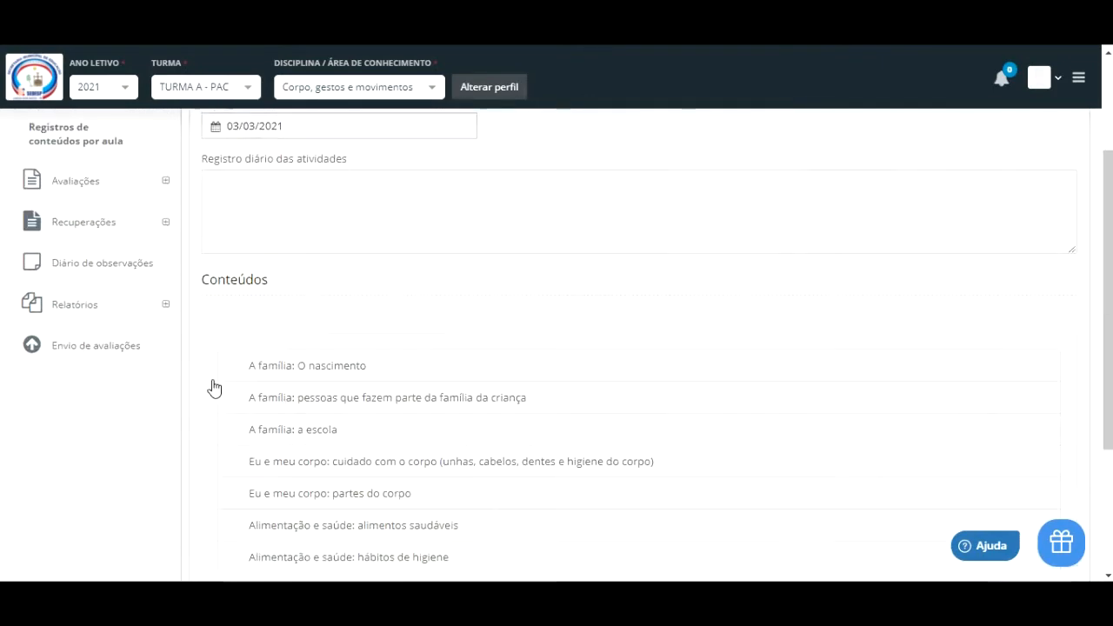
click(259, 372)
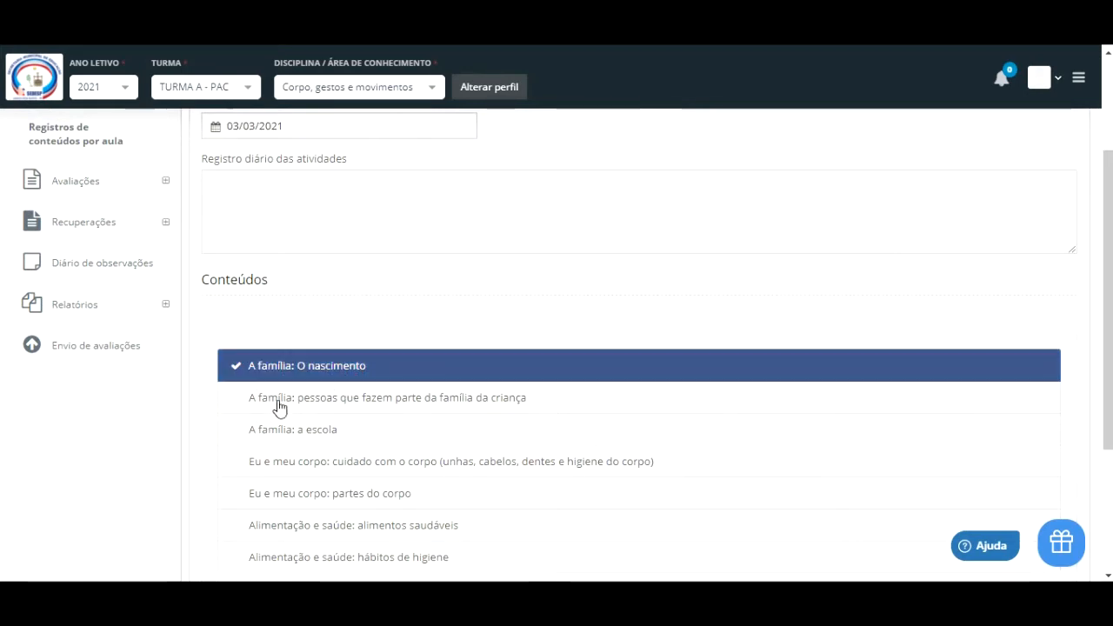
click(278, 400)
Enter "REGISTRO DE CONTÉUDO PARA O CICLO DA ESDUCAÇÃO INFANTIL." in the daily activities record, followed by a blank line
scroll(264, 270, up, 1)
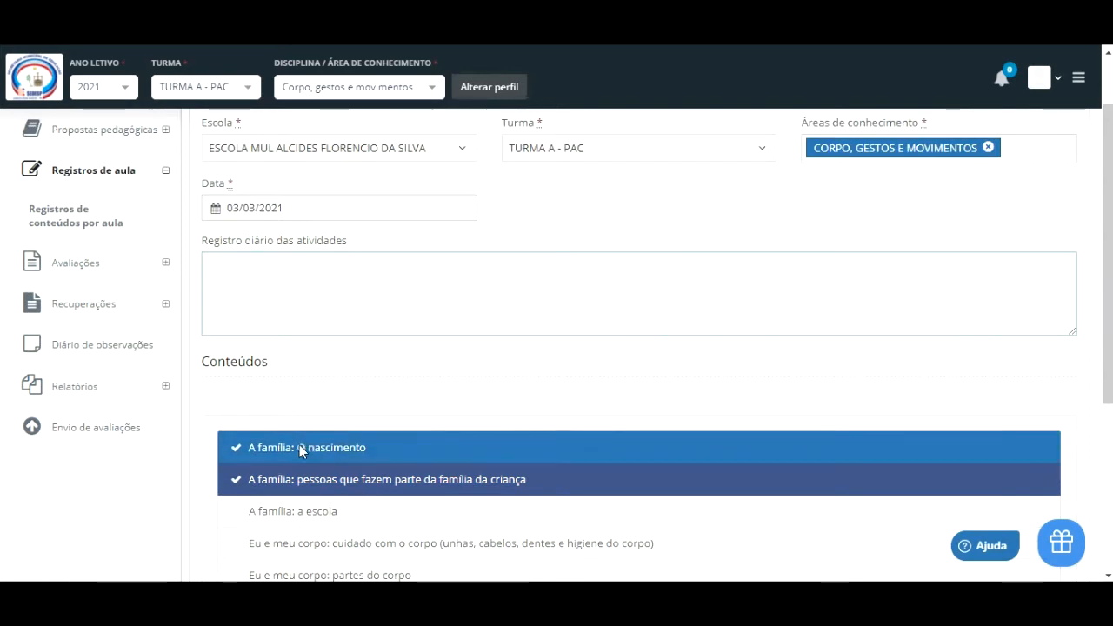
click(267, 273)
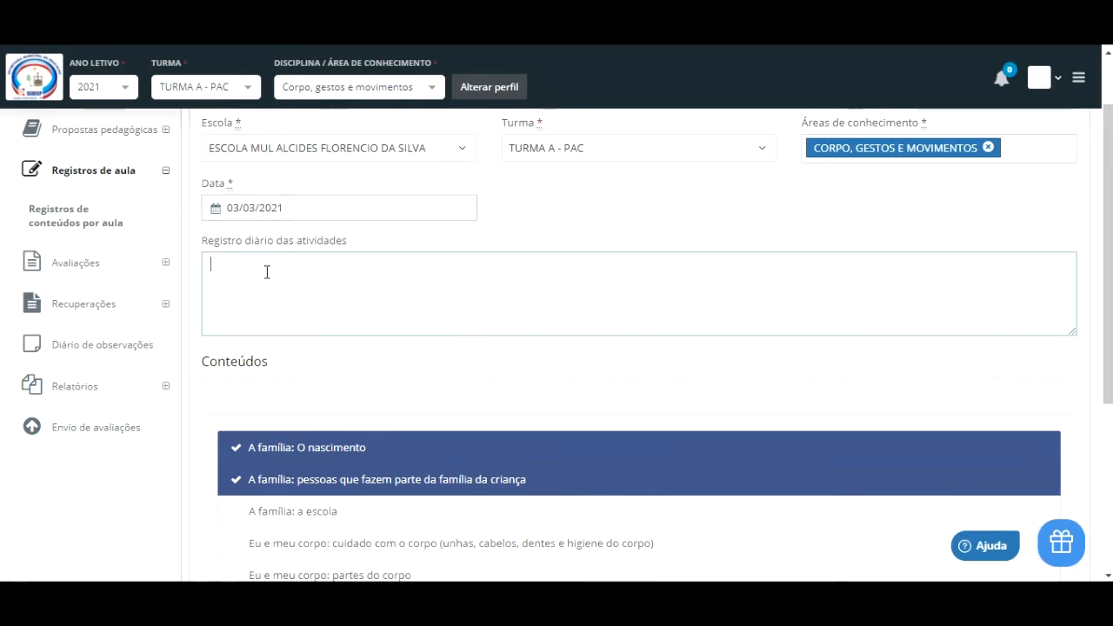
key(BackSpace)
text(REGISTRO DE CONTÉU)
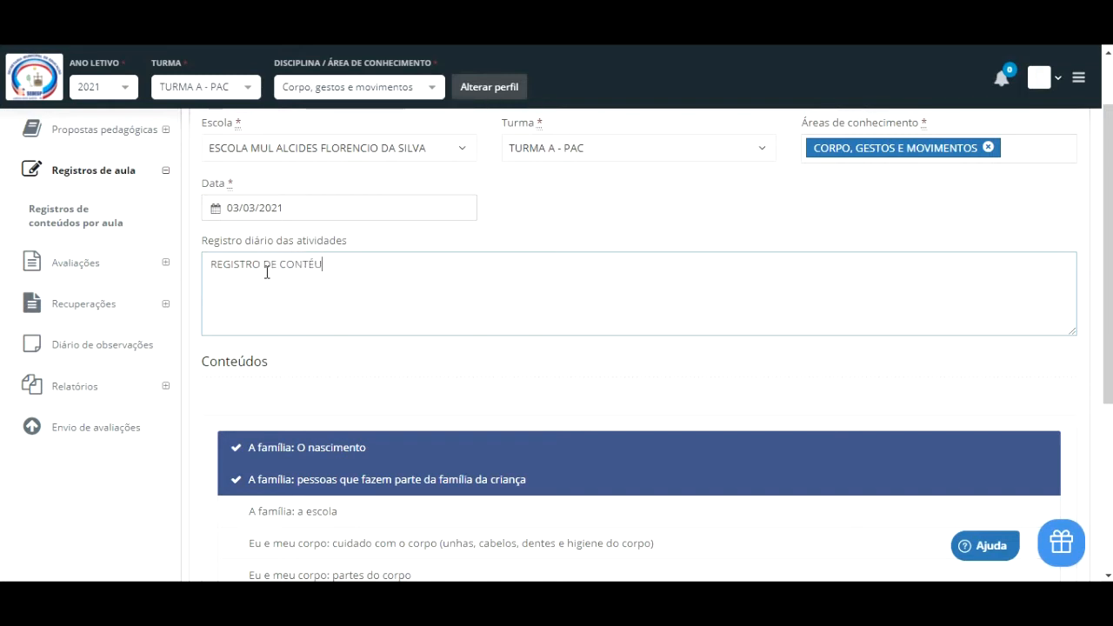
text(DO PARA O C)
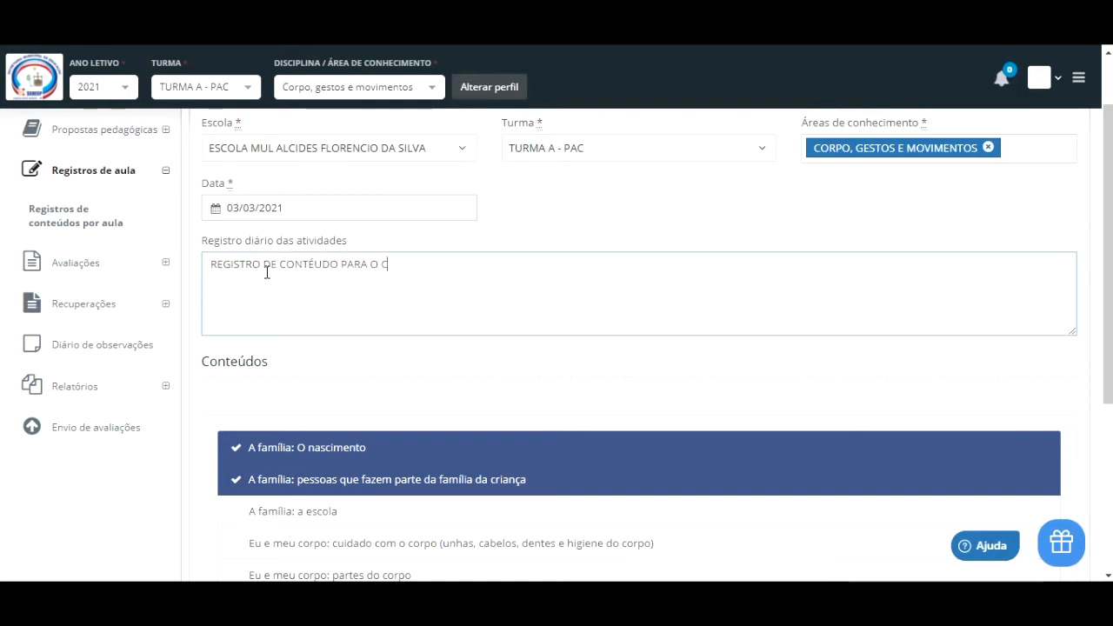
text(ICLO DA ESDUCAÇÃO INFANT)
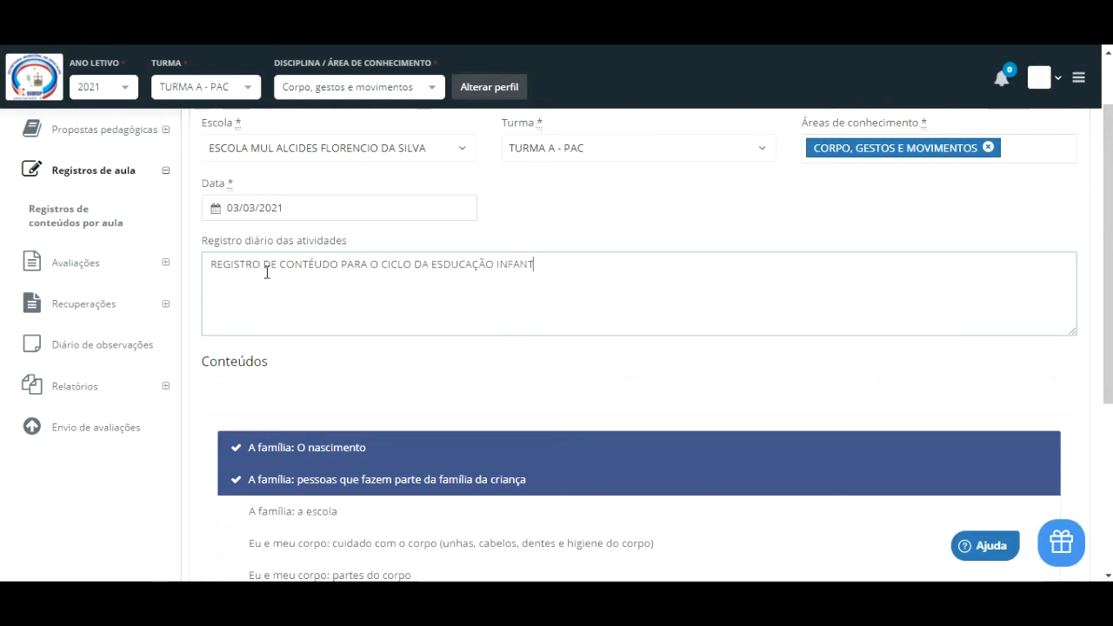
text(IL.)
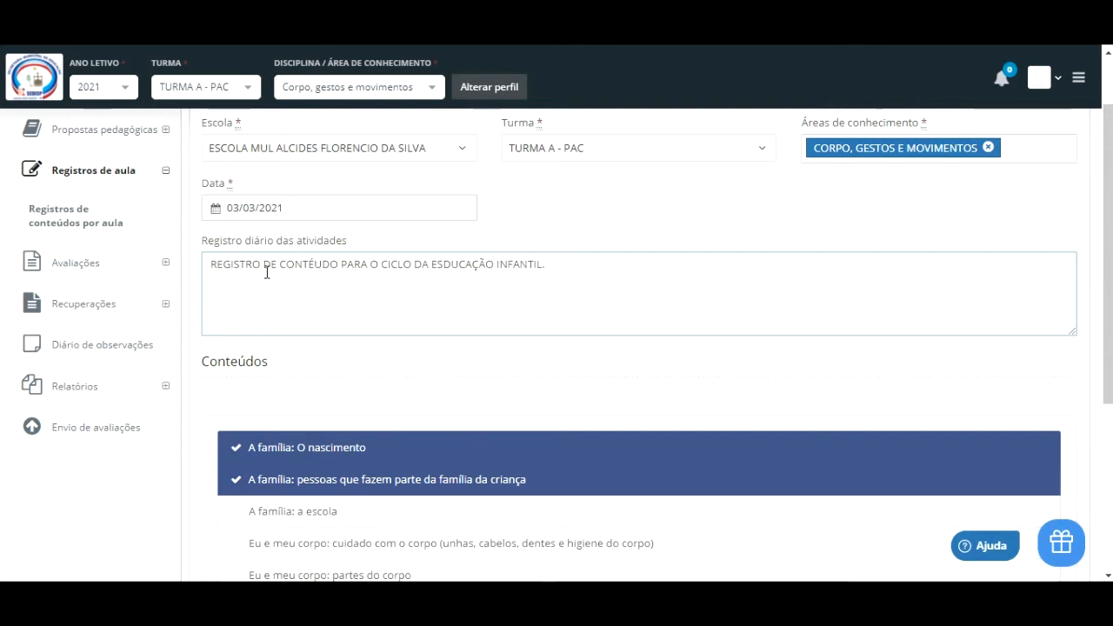
key(Return)
key(Return)
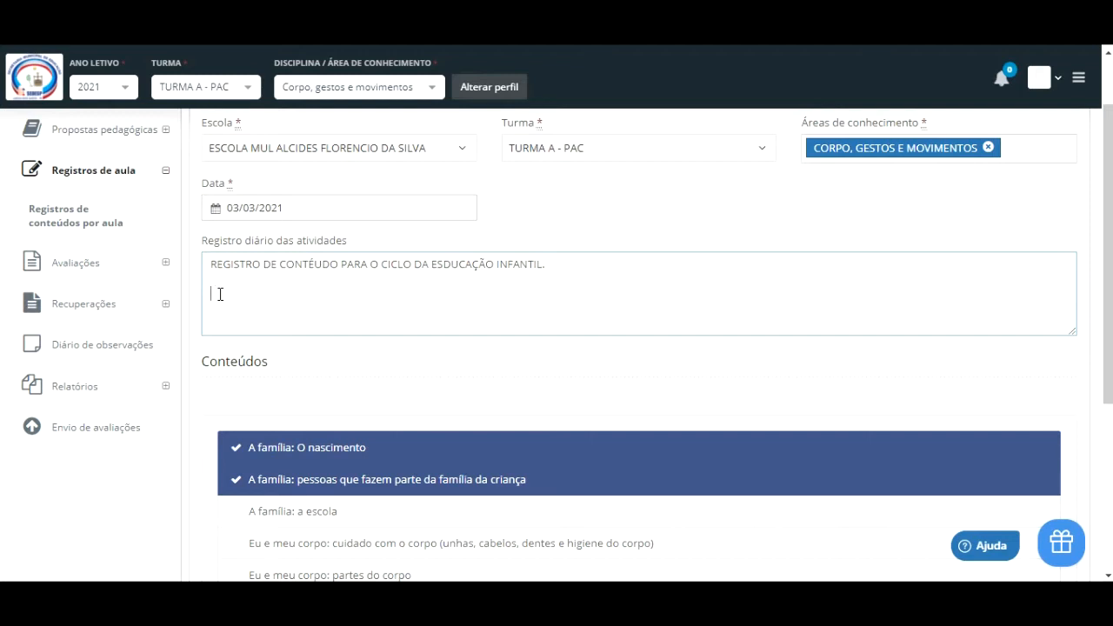
Add the line "Leitura de textos e perguntas aos alunos." to the daily activities and save the lesson content record
text(ra de textos e perguntas)
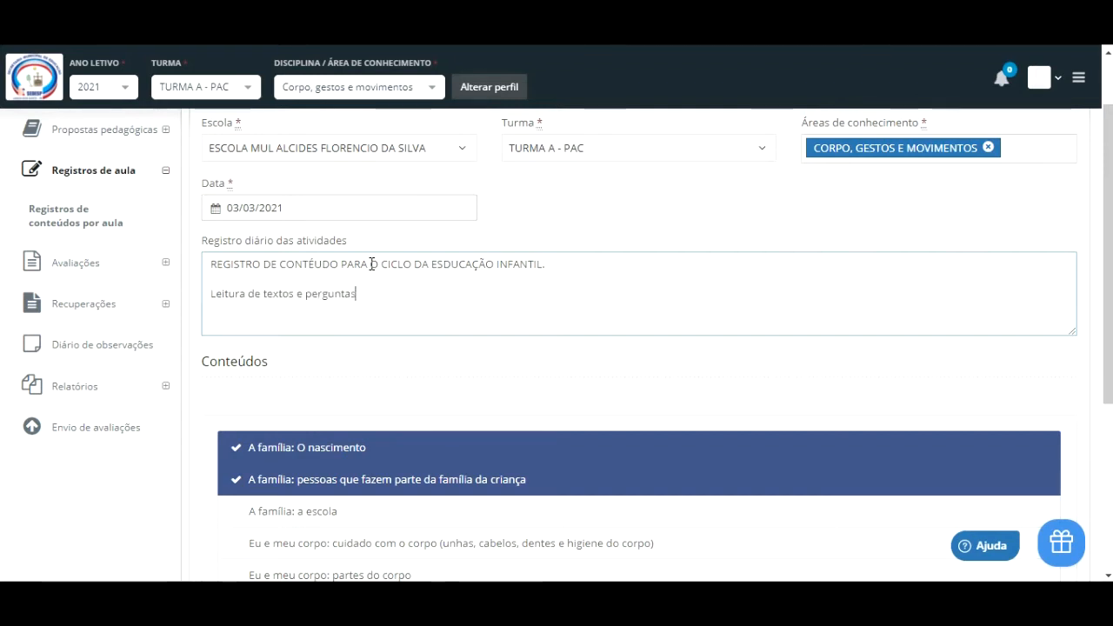
text( aos alunos.)
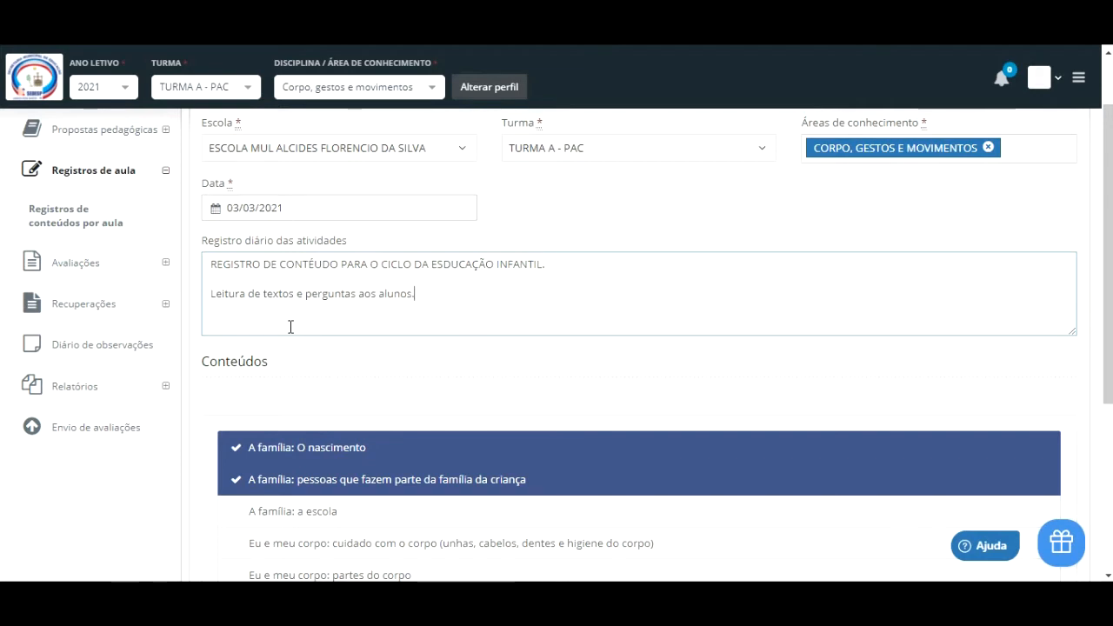
scroll(291, 323, down, 3)
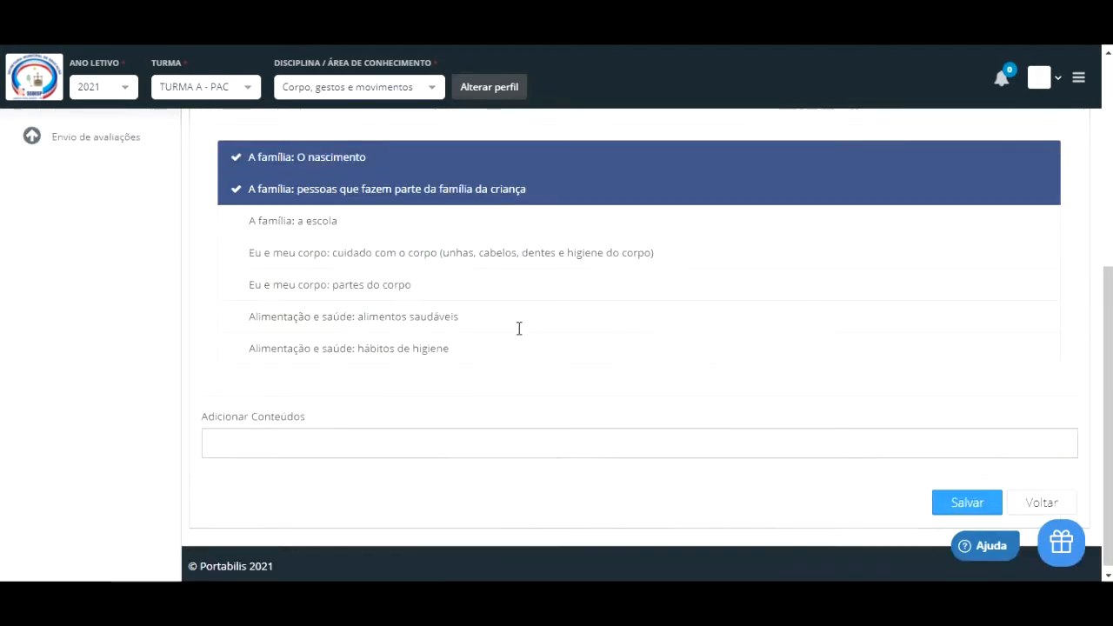
click(967, 499)
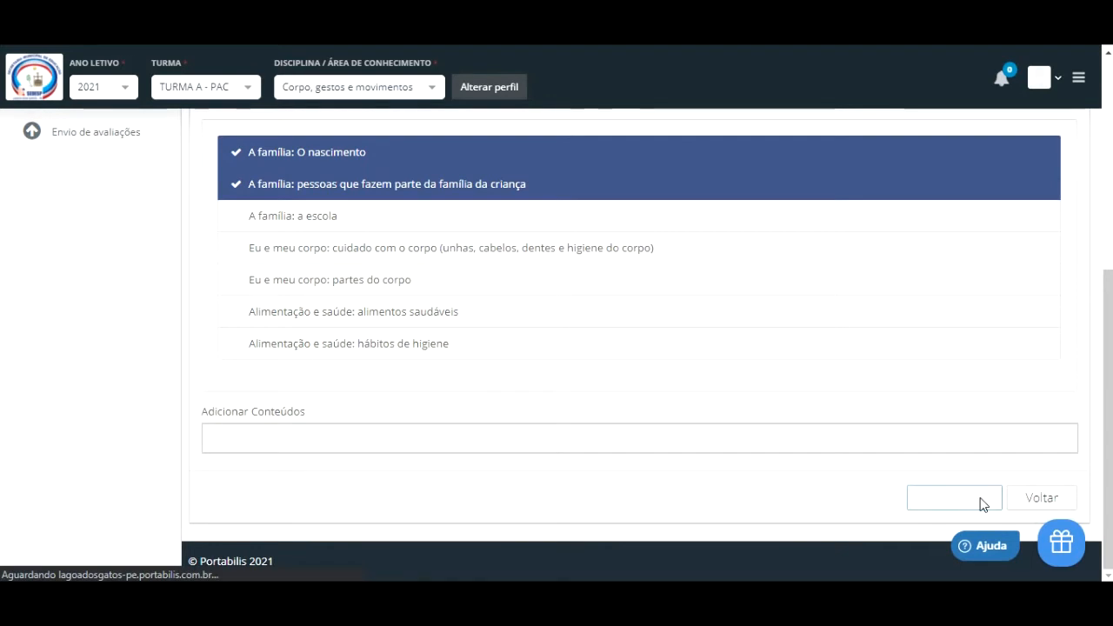
Change the active profile to class TURMA A - 1º ANO with the subject Artes
click(249, 92)
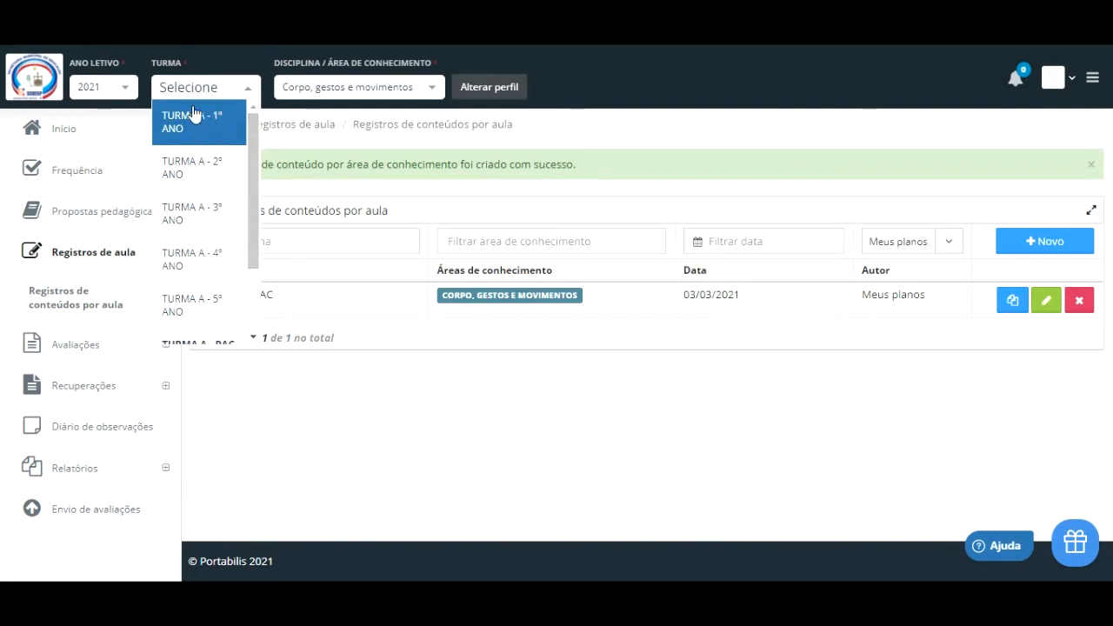
click(224, 130)
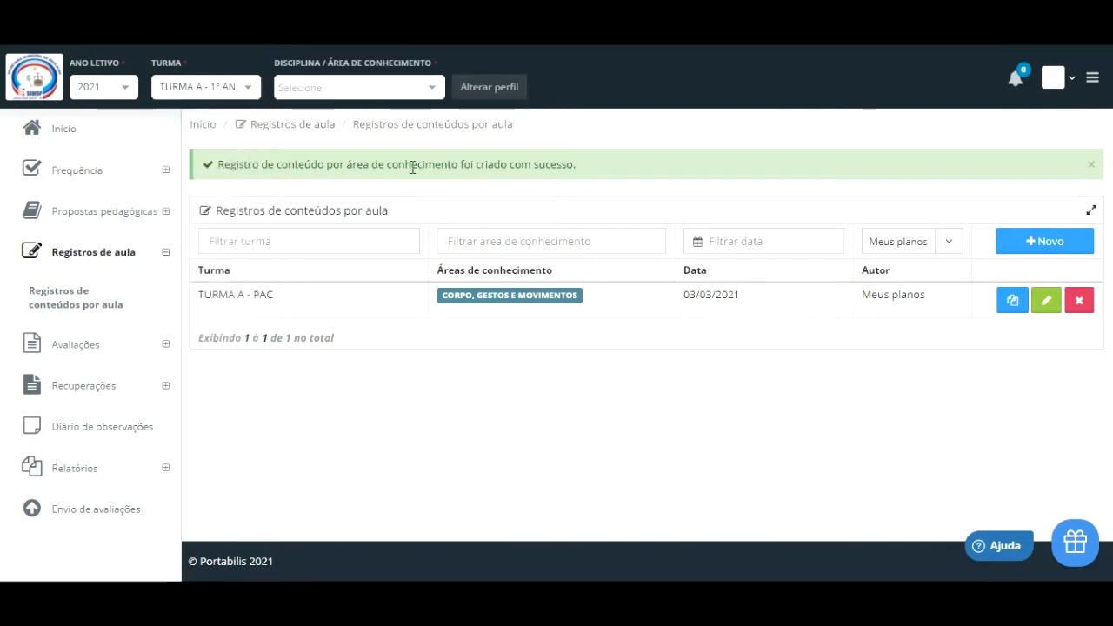
click(412, 87)
click(340, 131)
click(501, 89)
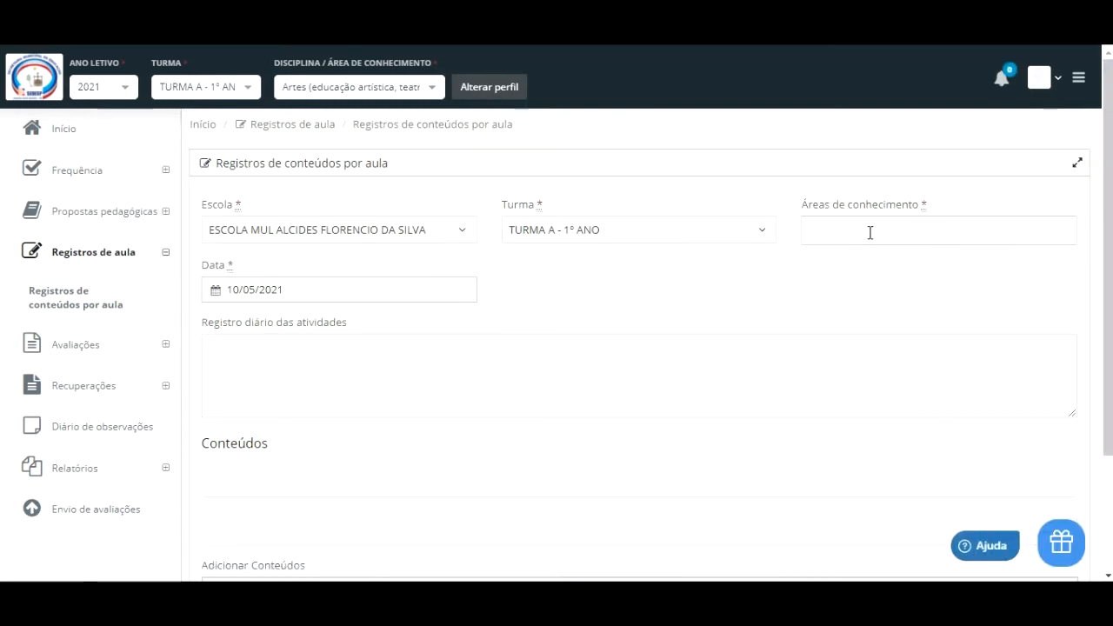
Assign the areas of knowledge Geografia and História to a new lesson content record for TURMA A - 1º ANO
click(870, 232)
drag(1068, 310, 1066, 358)
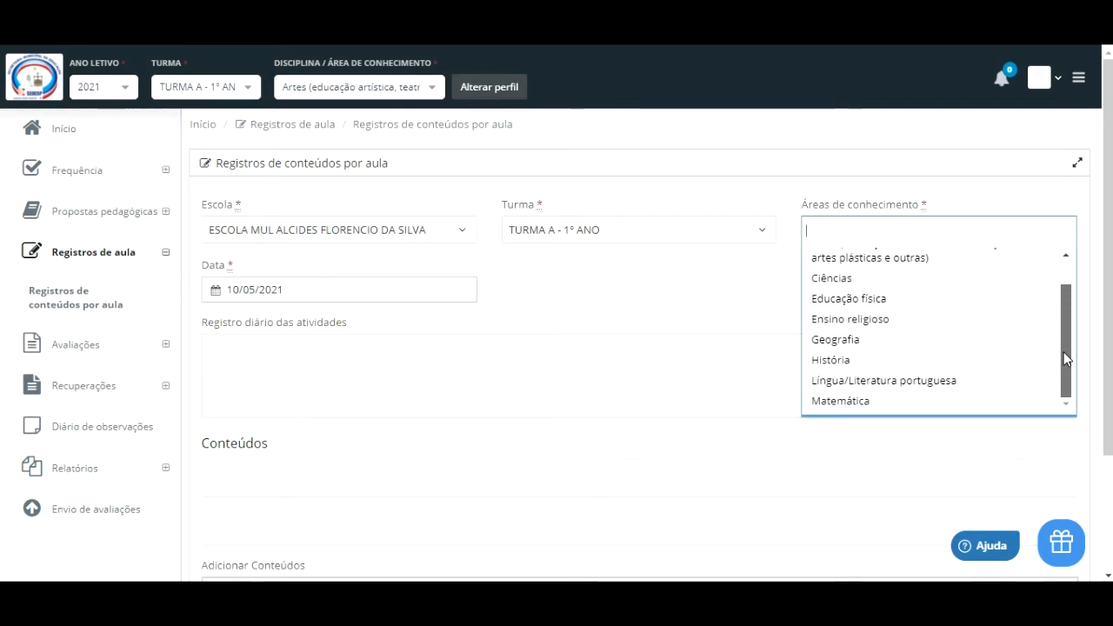
click(855, 340)
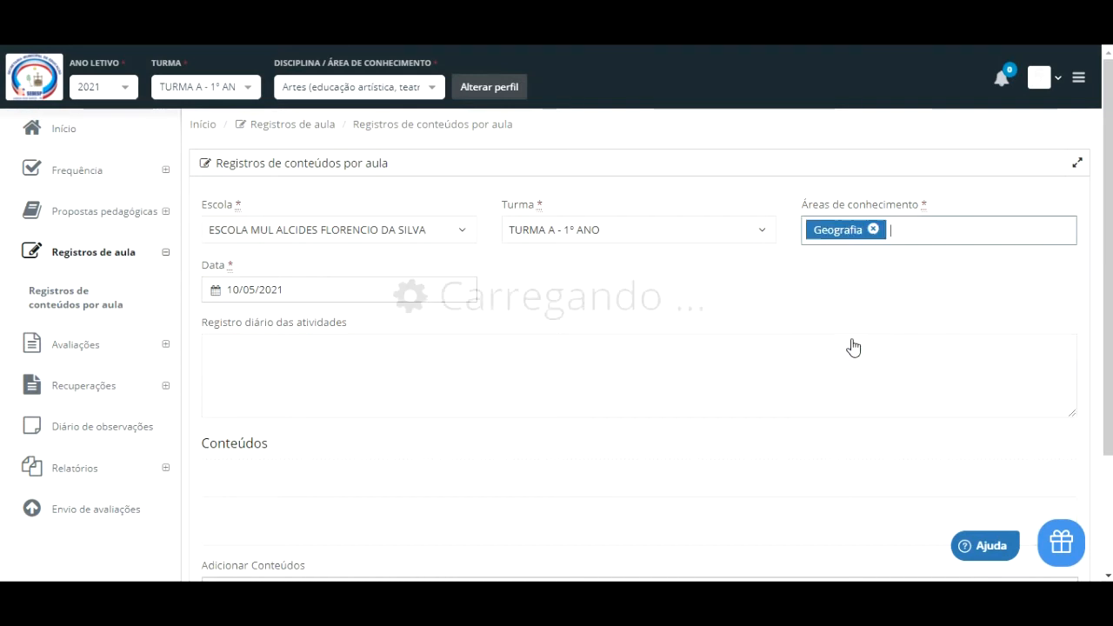
click(914, 237)
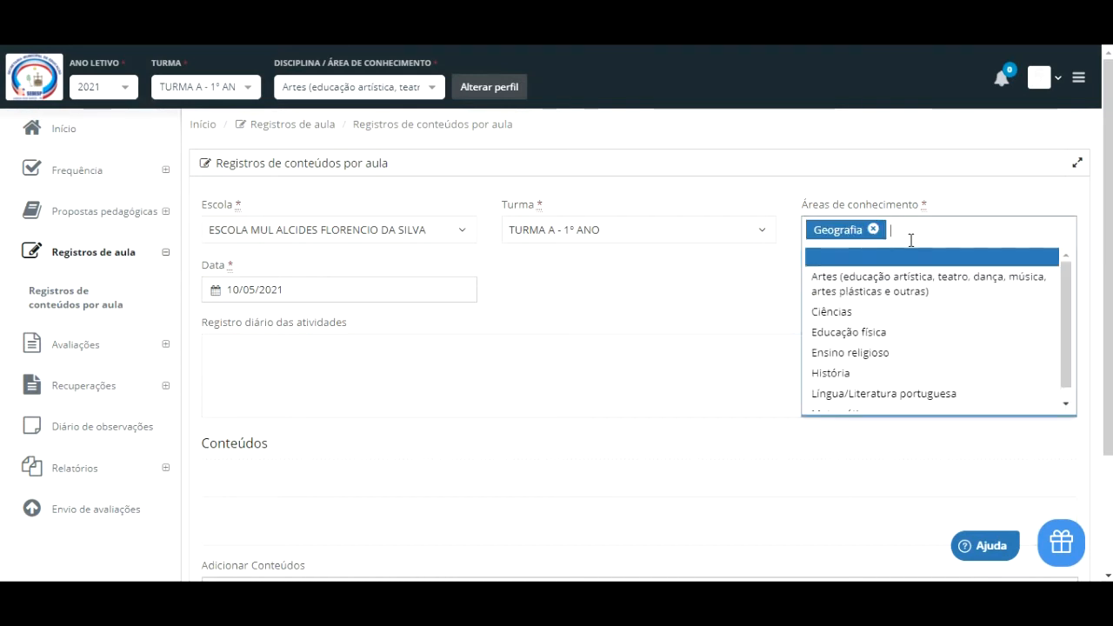
click(841, 378)
Set the date of the TURMA A - 1º ANO record to 03/03/2021
click(211, 293)
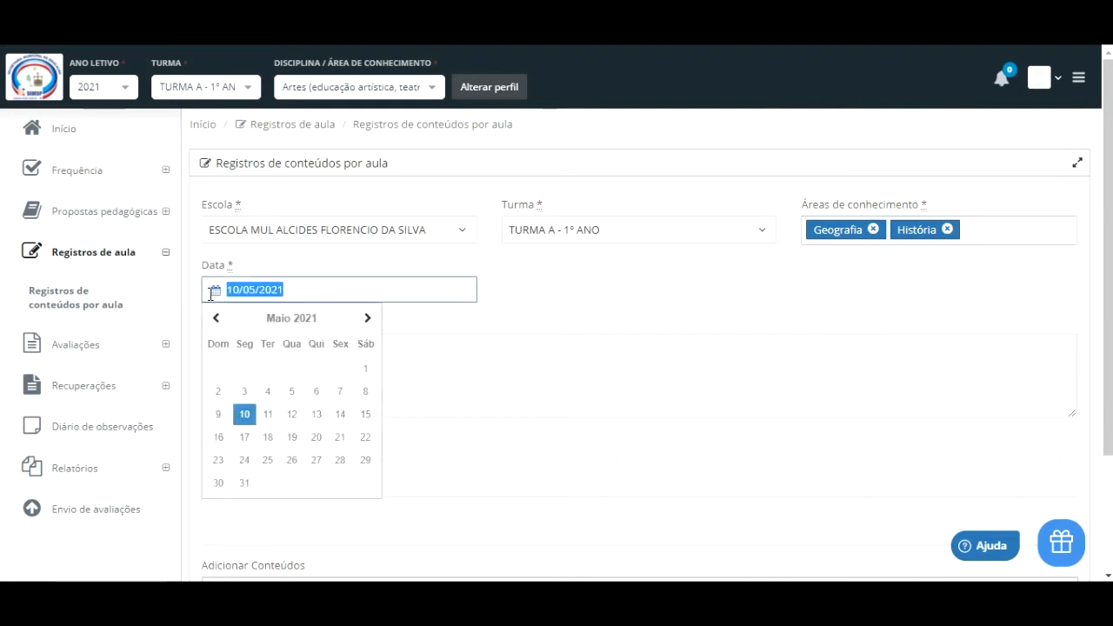
text(03/03/2)
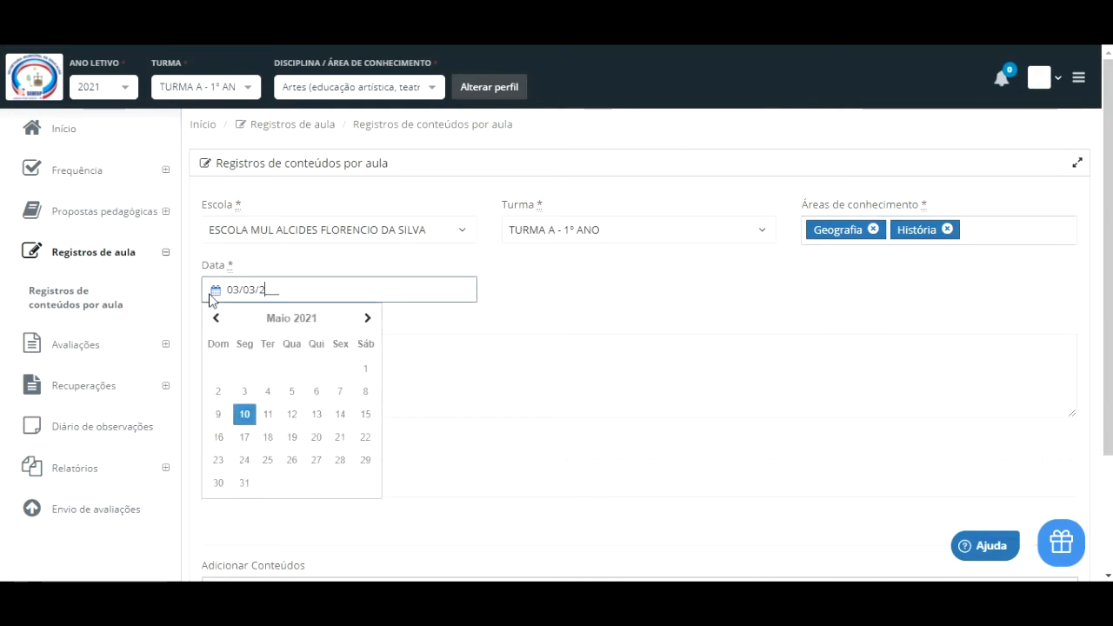
text(021)
click(609, 283)
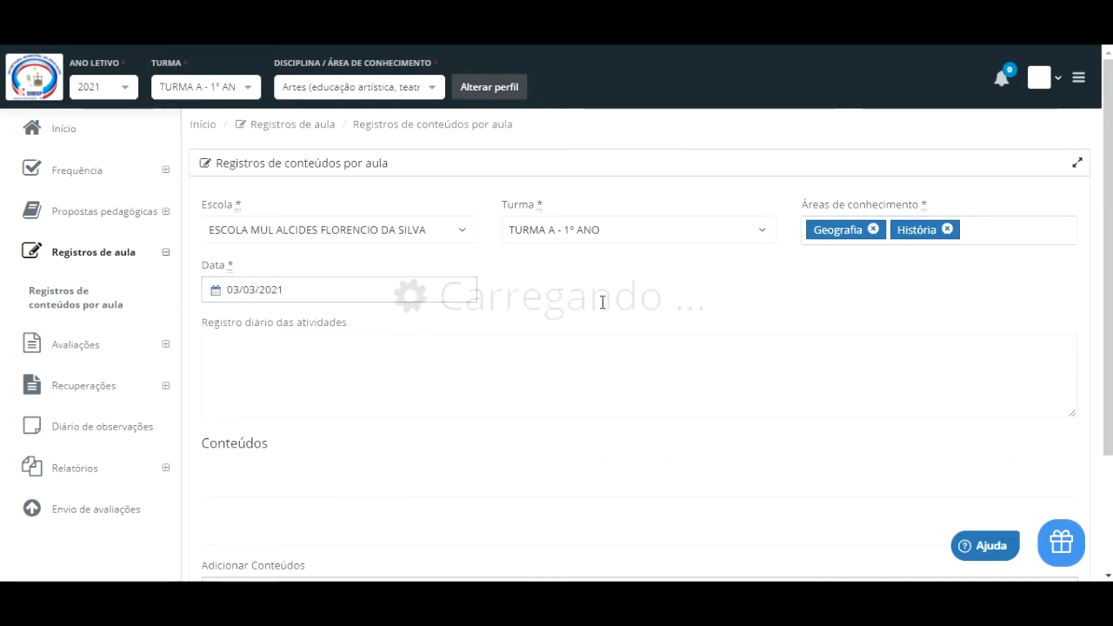
Mark the contents "O ambiente da escola" and "O ambiente da moradia" and look through the rest of the content list
scroll(584, 343, down, 3)
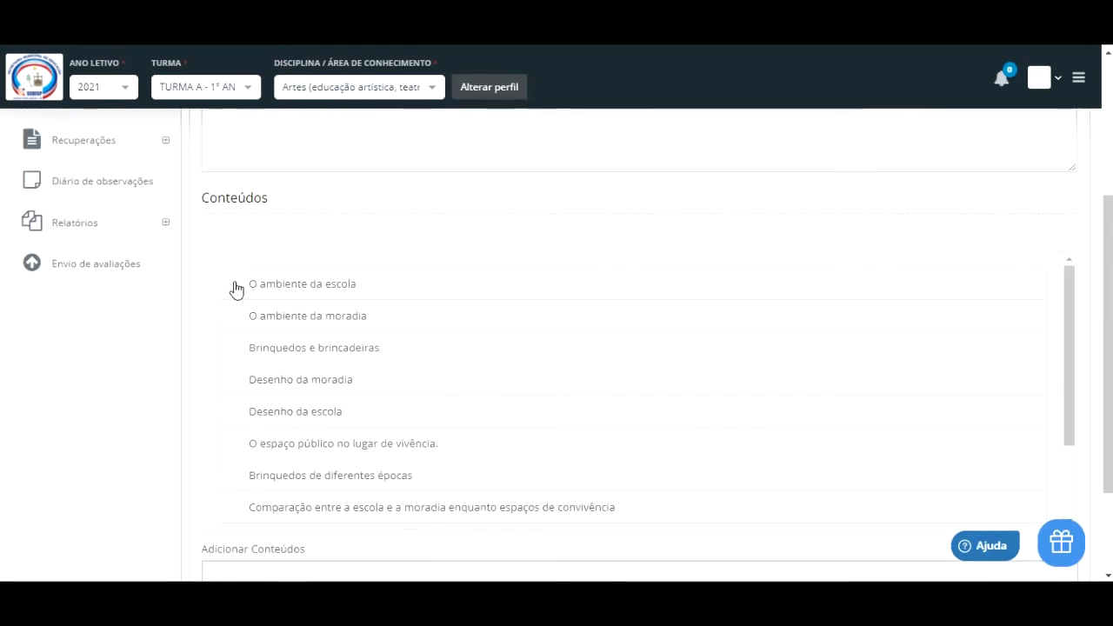
click(235, 287)
click(254, 322)
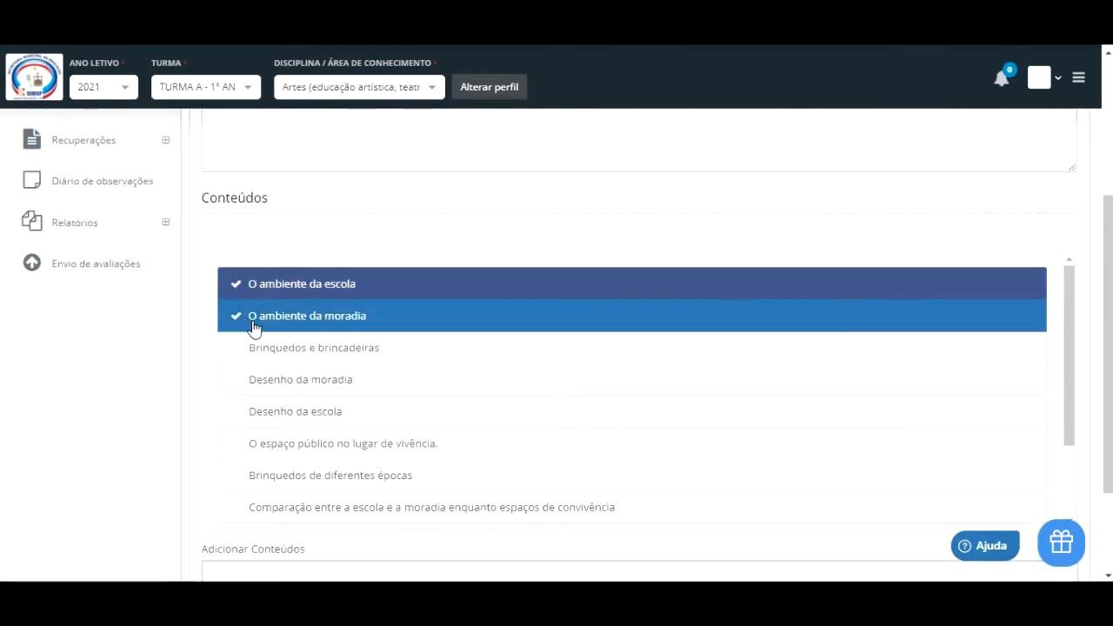
scroll(561, 361, down, 2)
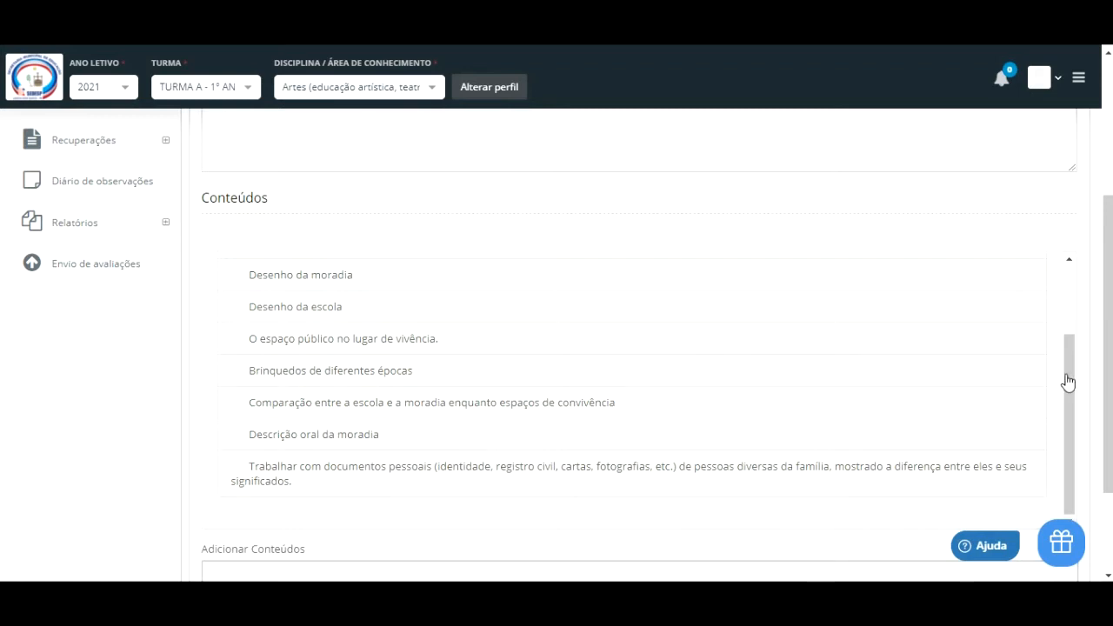
scroll(1043, 387, down, 1)
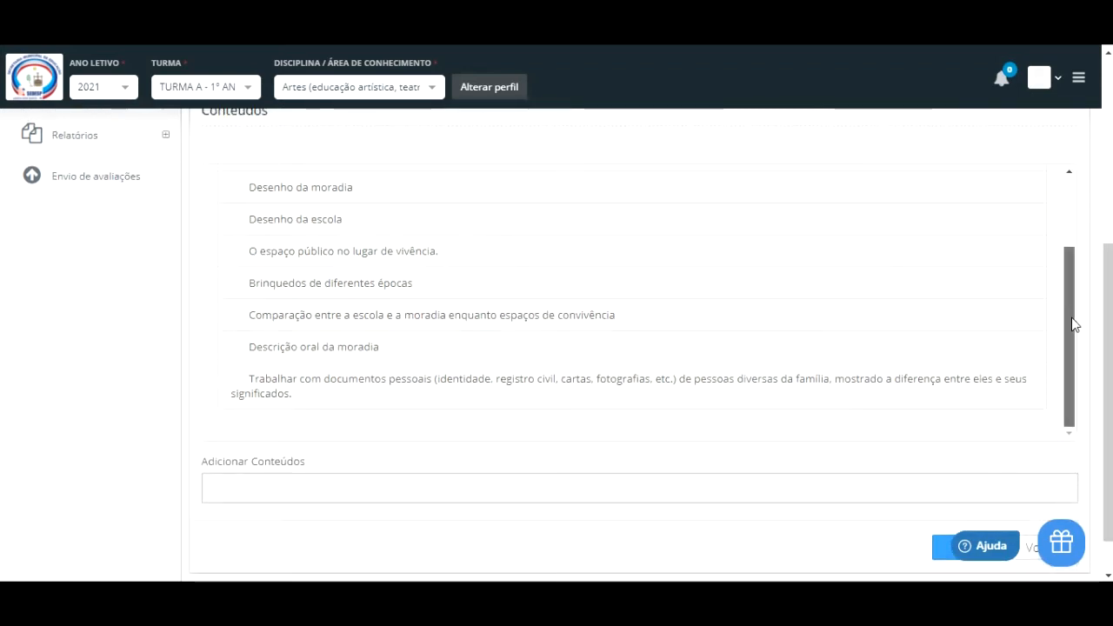
scroll(1072, 330, up, 2)
Add the new custom content "data comemorativa de Lagoa dos Gatos" to the record's content list
click(375, 490)
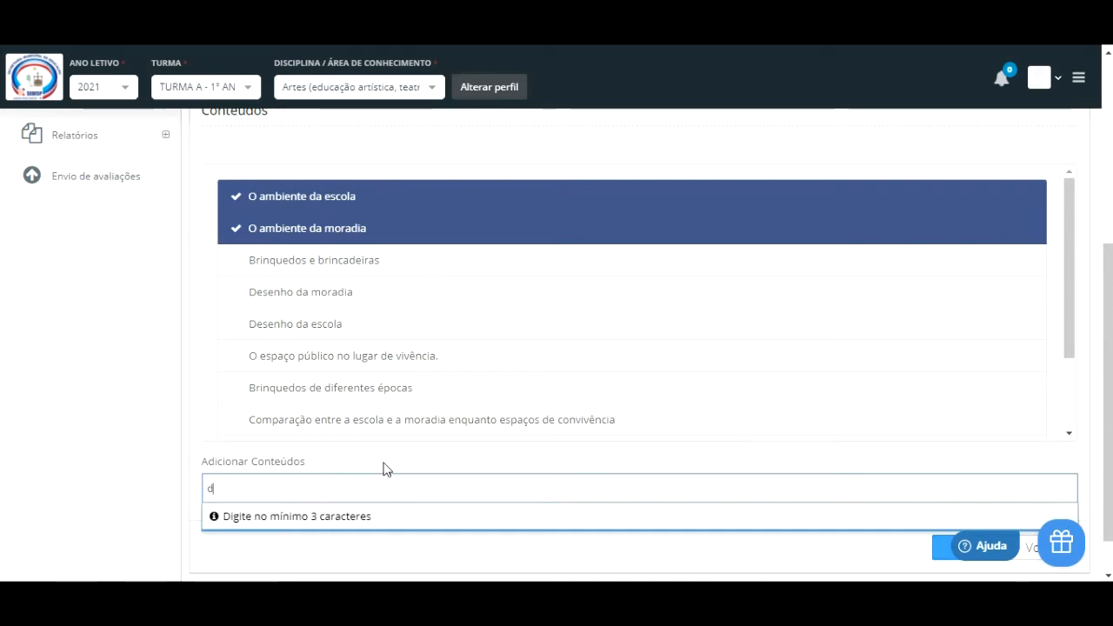
text(ata comemorativa de La)
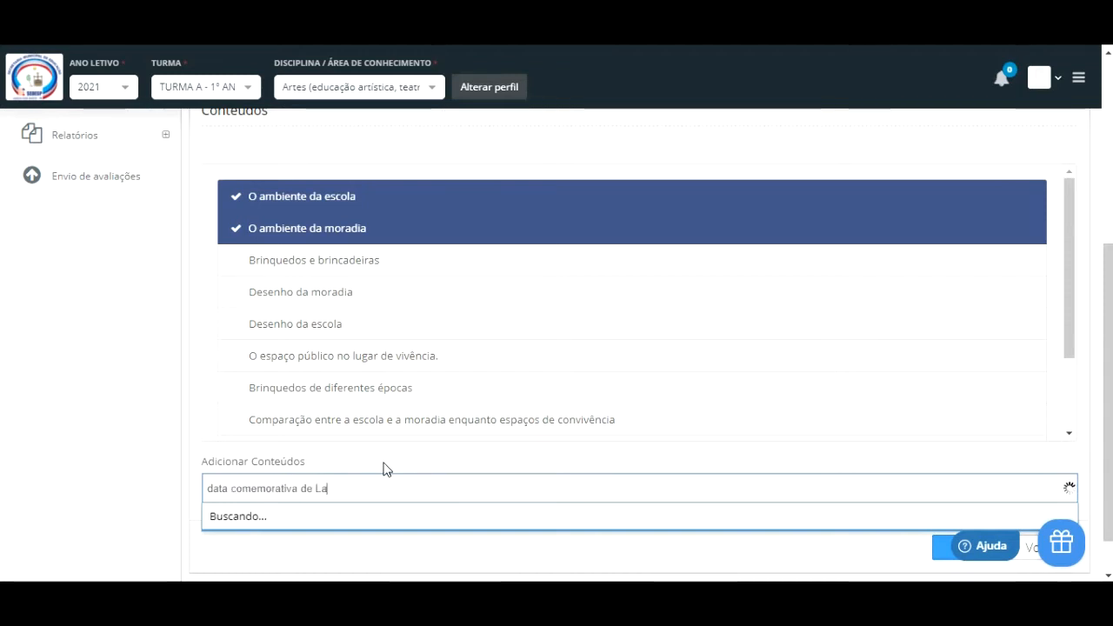
text(goa dos Gatos)
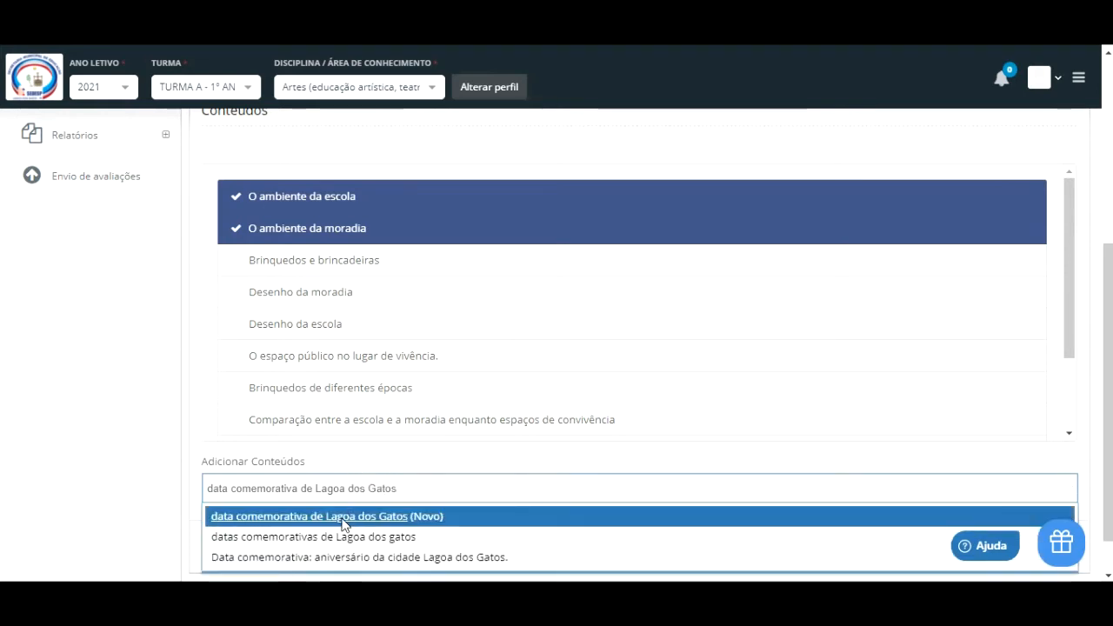
click(341, 518)
scroll(1070, 304, down, 4)
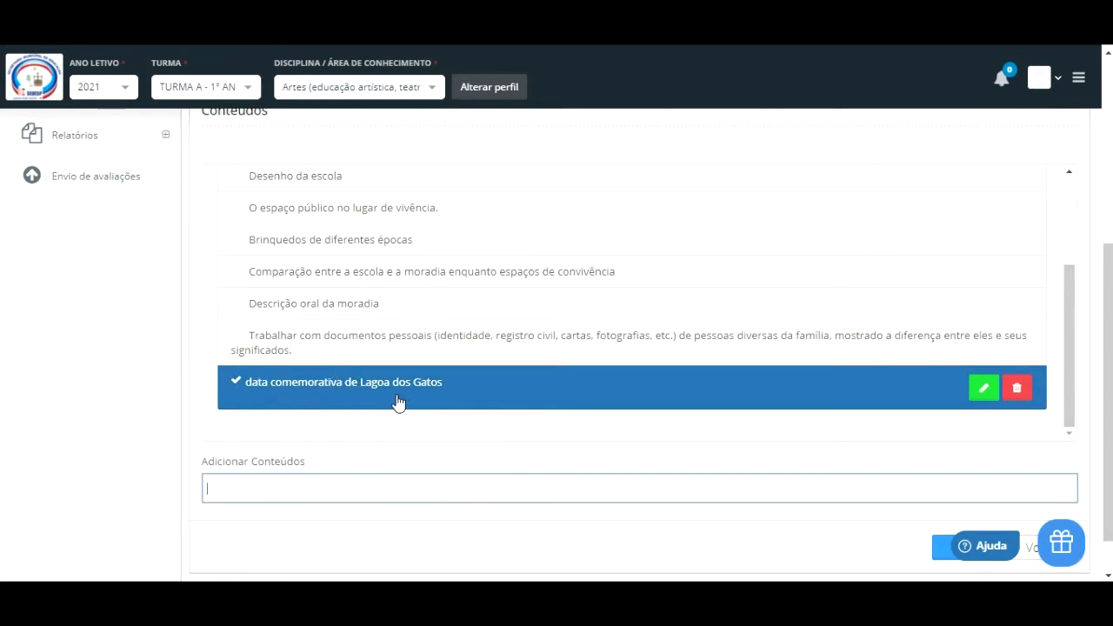
Enter "REGISTRO DE AULA DO 1º CICLO" as the daily activities record for TURMA A - 1º ANO
scroll(992, 394, up, 4)
click(217, 360)
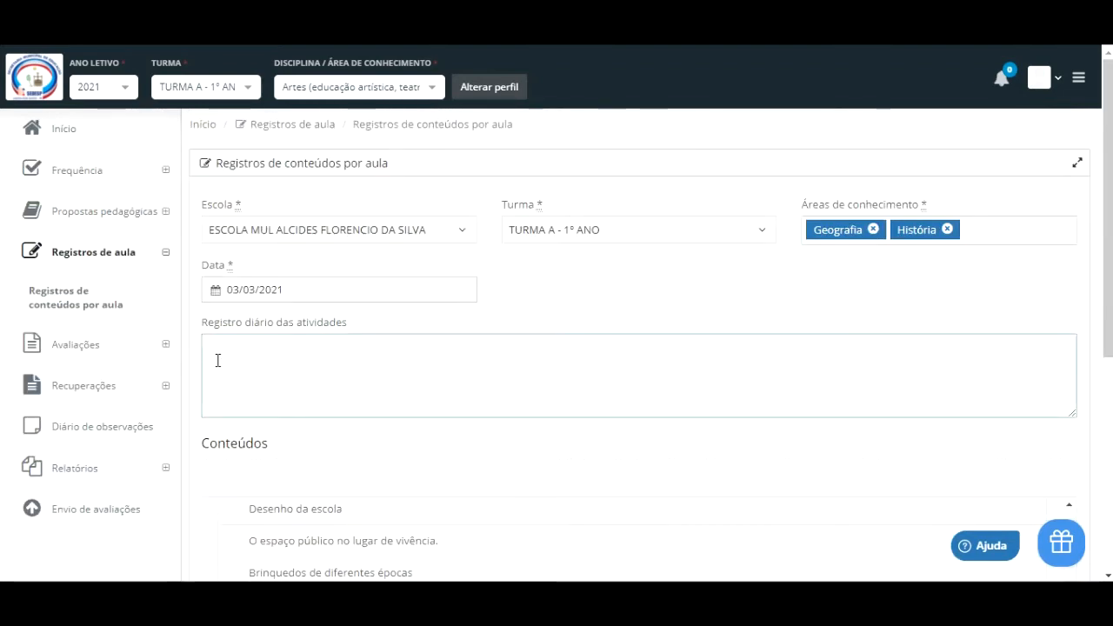
text(REGISTRO DE AULA DO 1°)
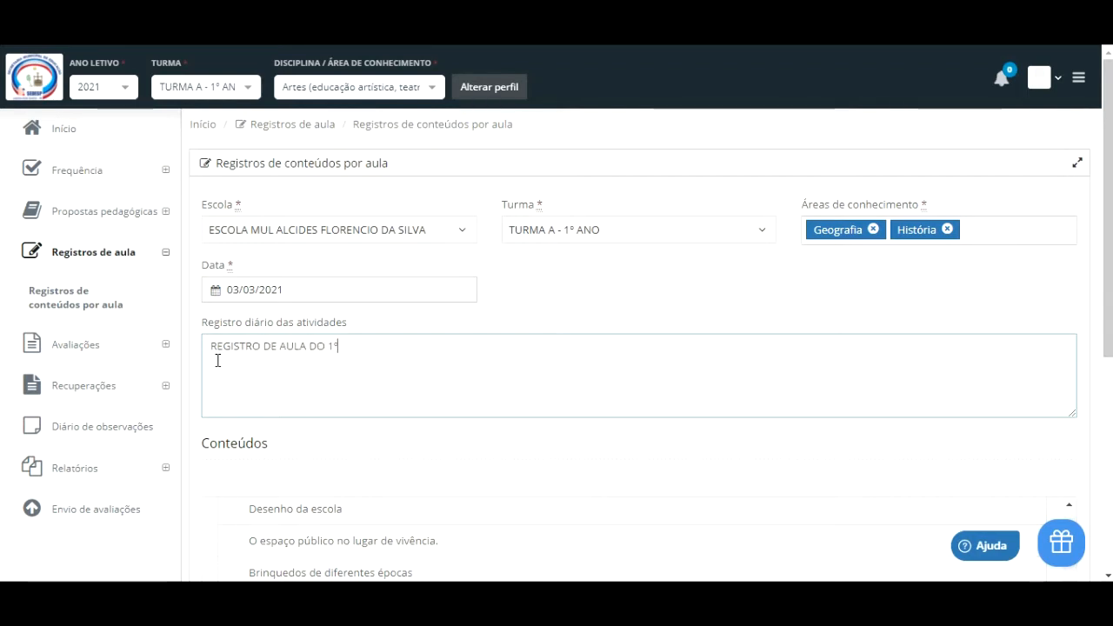
text( CICLO)
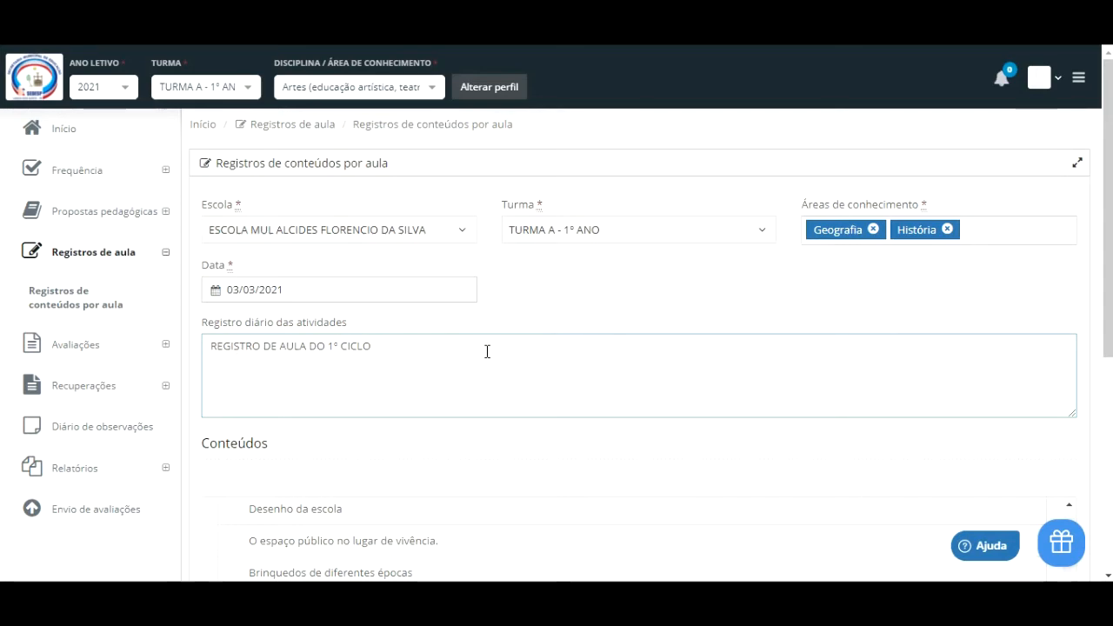
Review the filled-in lesson content record for TURMA A - 1º ANO and save it
scroll(485, 351, down, 3)
scroll(499, 380, up, 3)
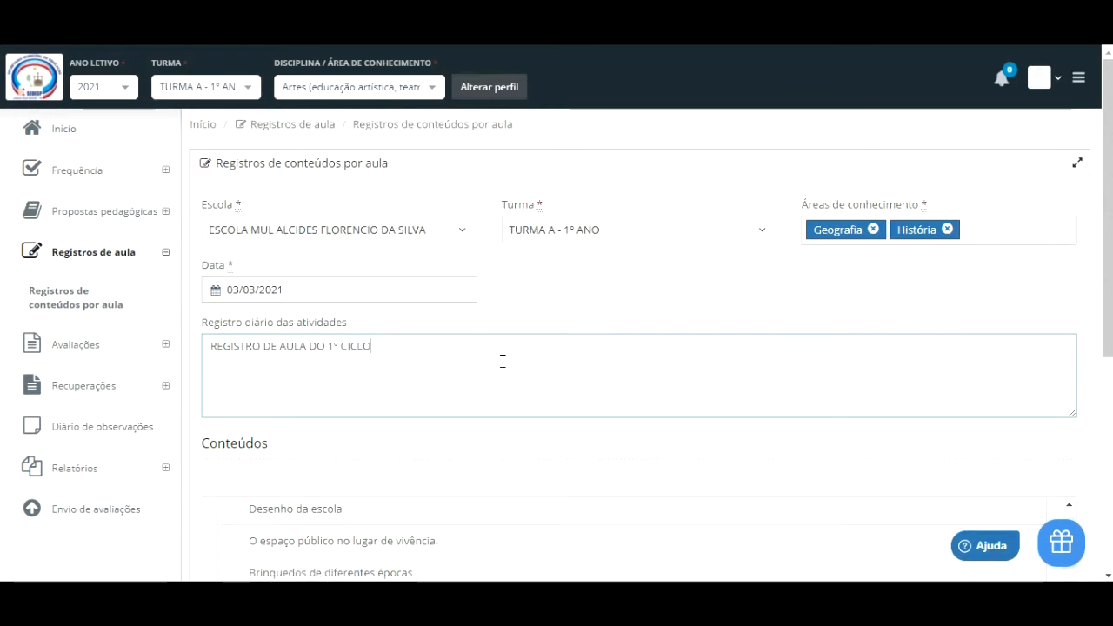
scroll(505, 364, down, 2)
scroll(505, 366, down, 3)
click(982, 502)
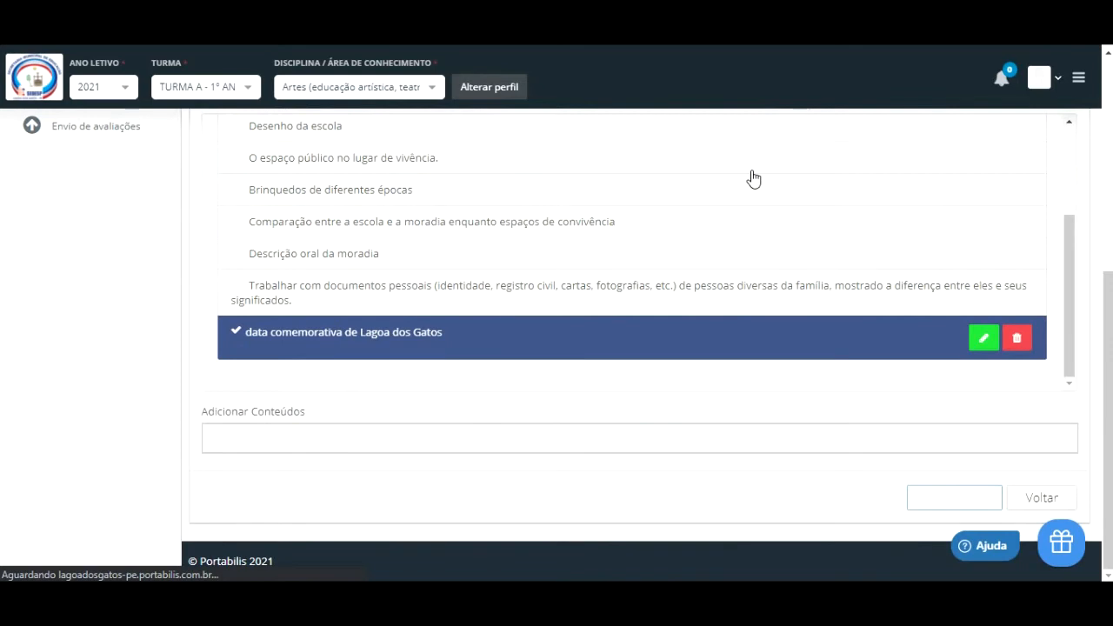
Switch the profile to TURMA A - 4º ANO with the Artes knowledge area
click(249, 87)
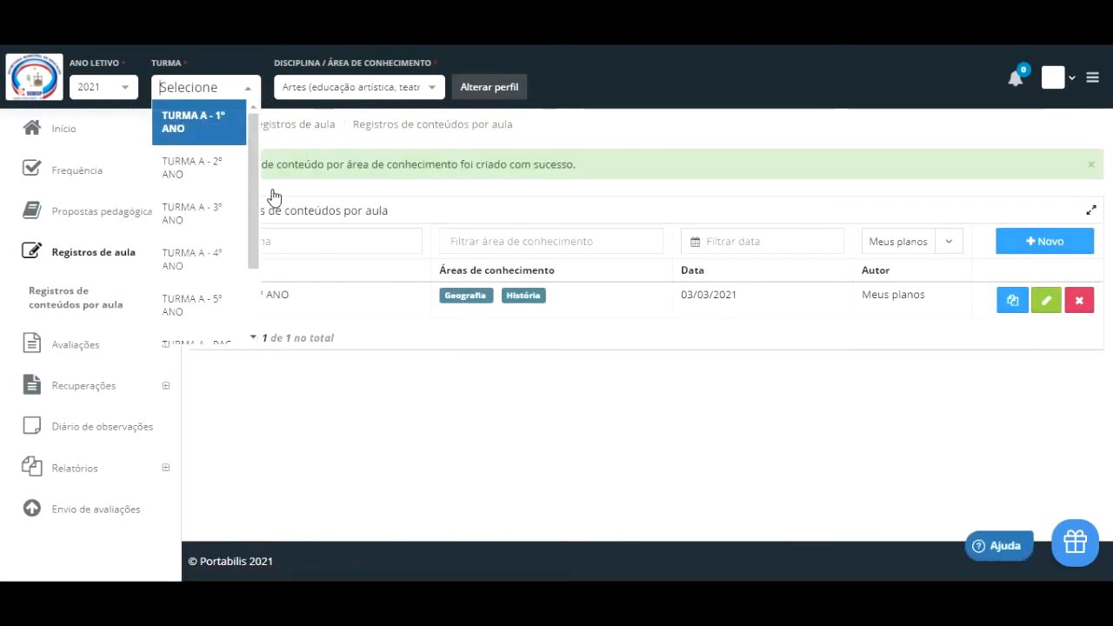
scroll(255, 148, down, 2)
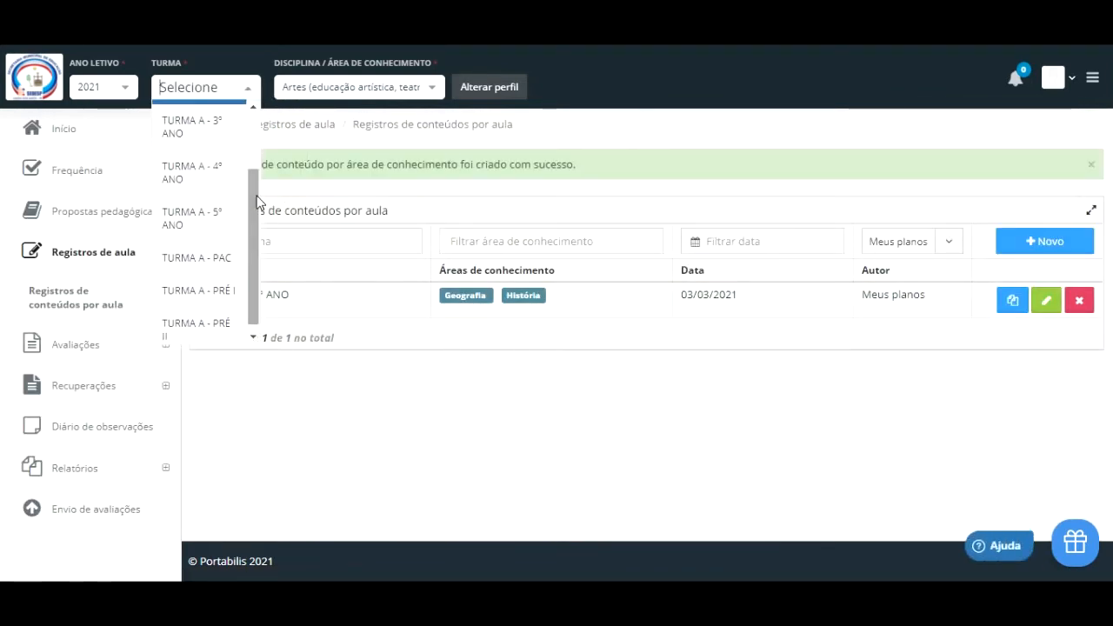
click(219, 179)
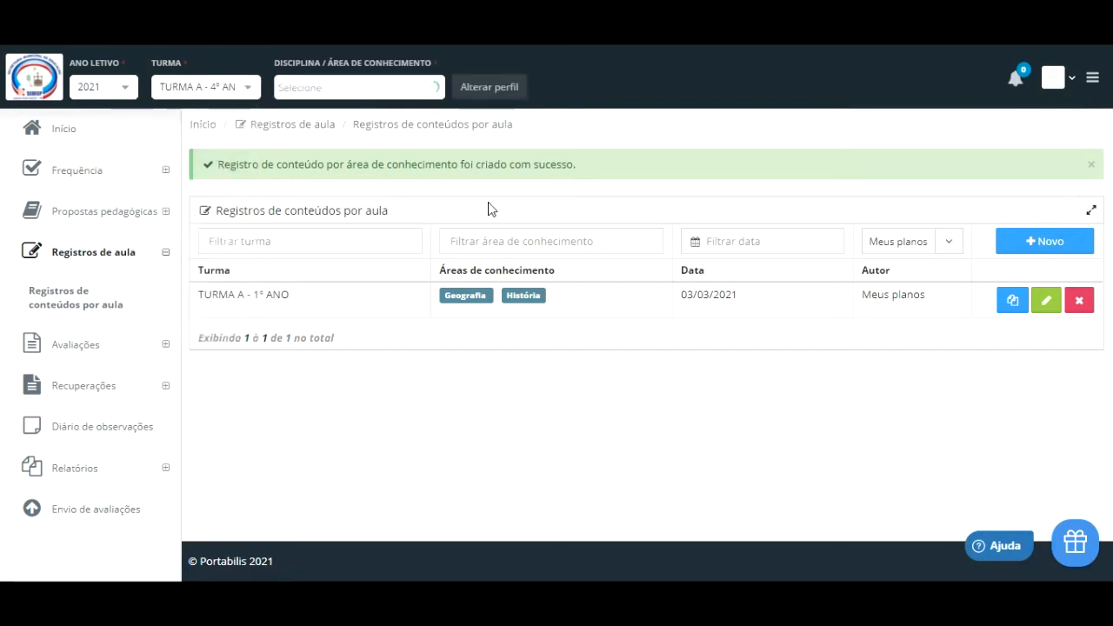
click(360, 94)
click(347, 132)
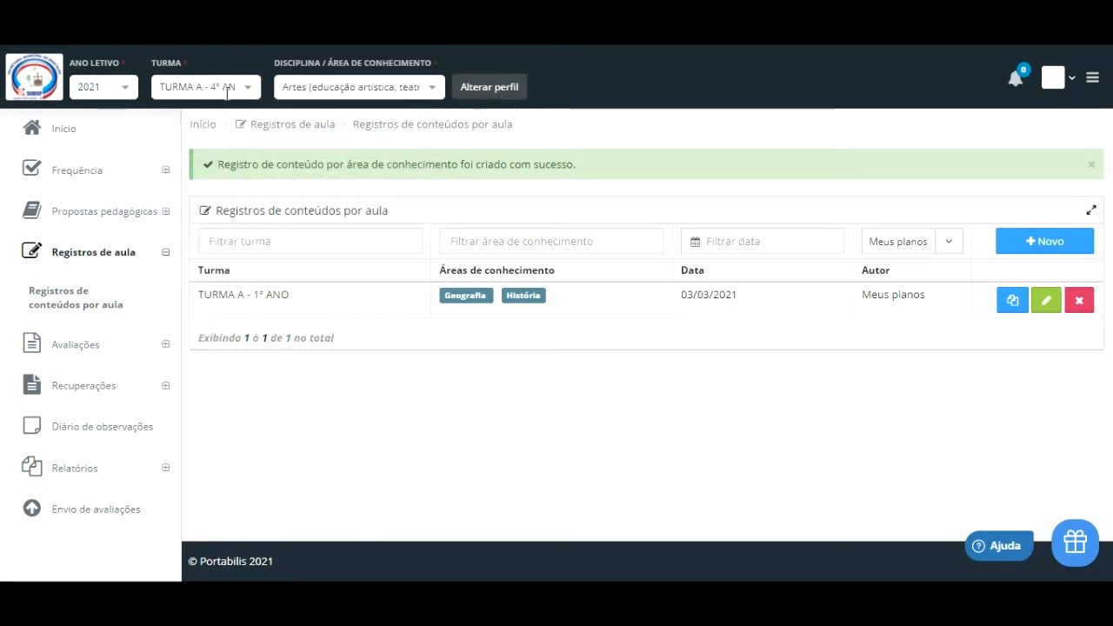
click(507, 93)
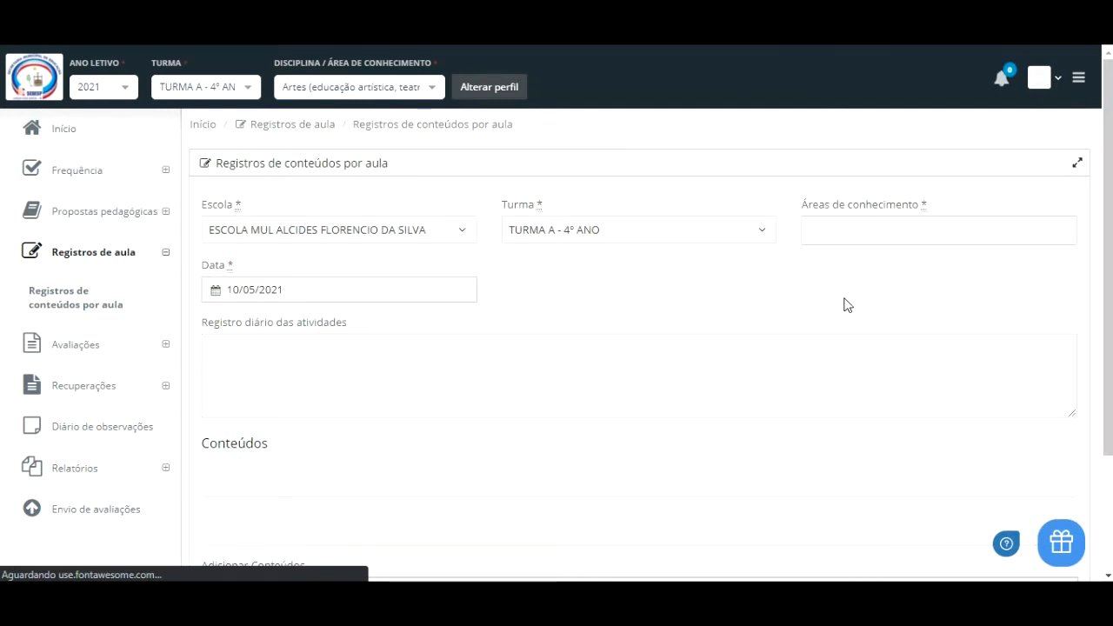
Start a new lesson content record for TURMA A - 4º ANO with the knowledge areas Geografia and História
click(842, 233)
drag(1068, 309, 1065, 349)
click(824, 339)
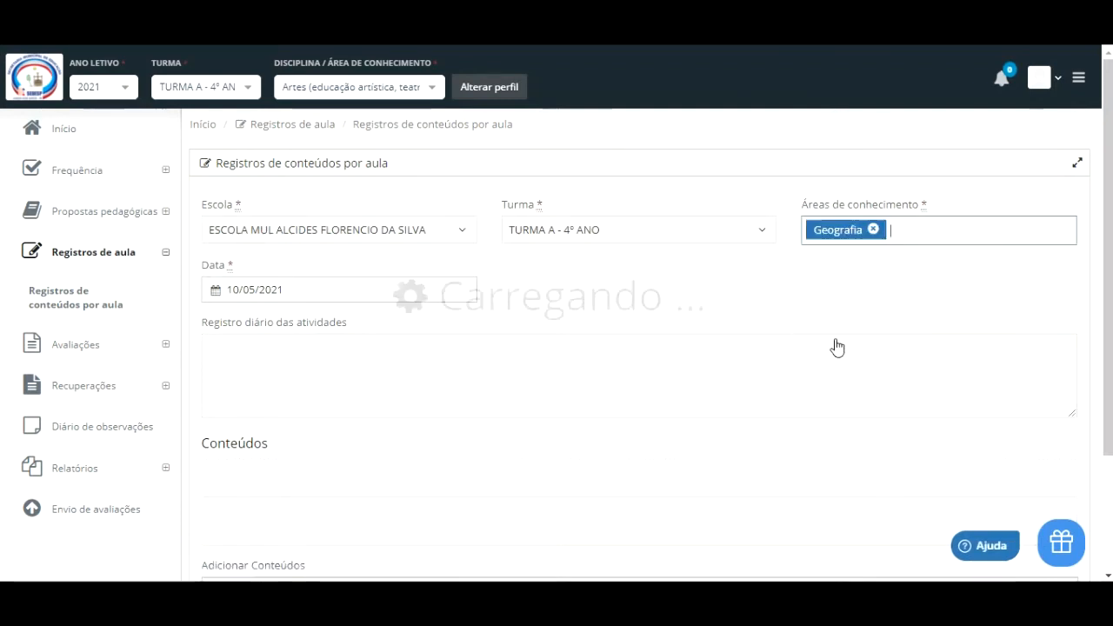
click(912, 231)
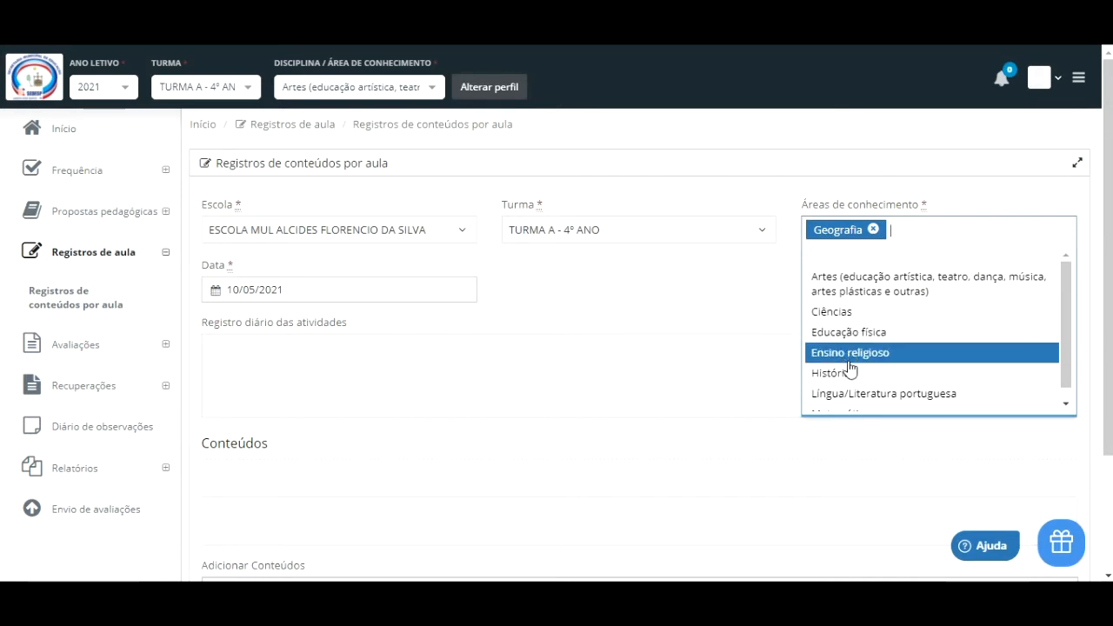
click(826, 373)
Set the date of the TURMA A - 4º ANO record to 03/03/2021
click(323, 294)
drag(323, 294, 179, 292)
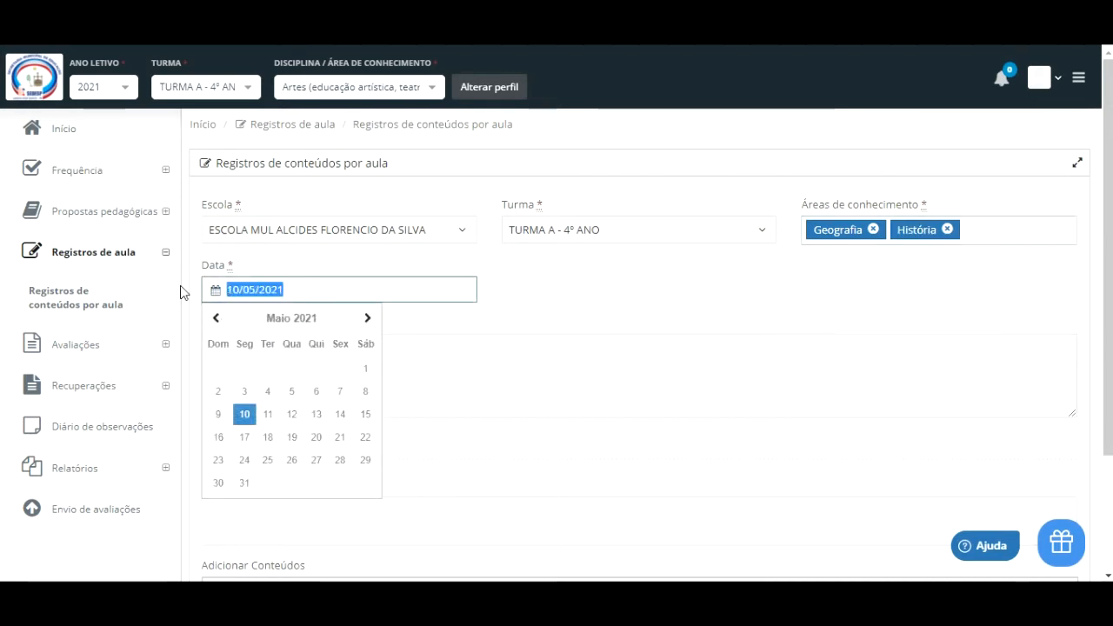
text(03032)
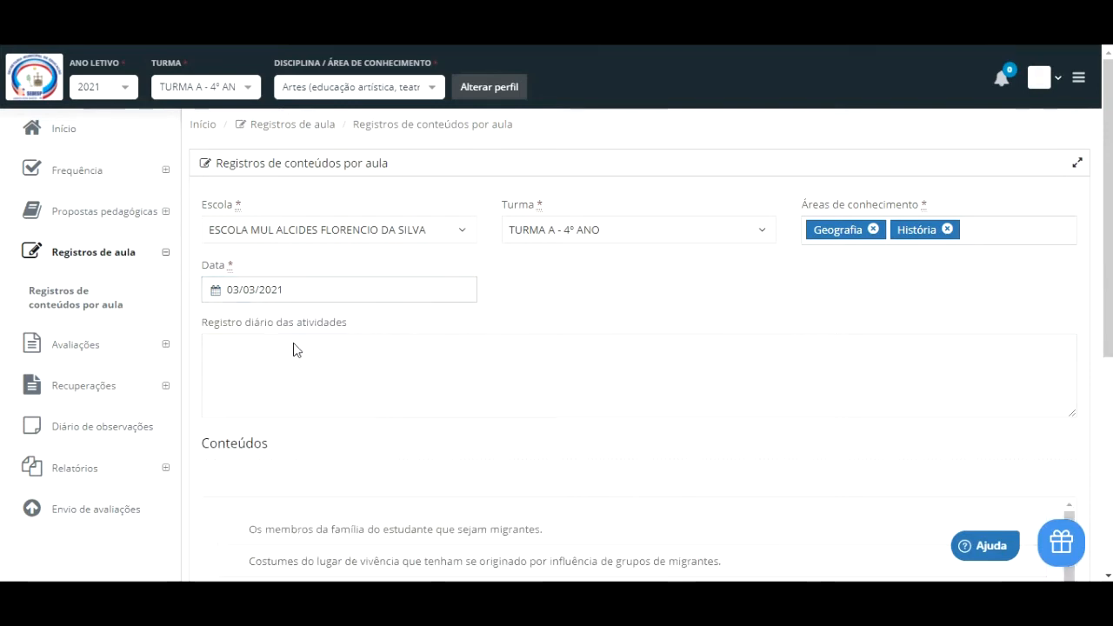
Mark the first two contents, on migrant family members and on customs influenced by migrant groups, and look through the rest of the list
scroll(433, 487, down, 3)
click(253, 292)
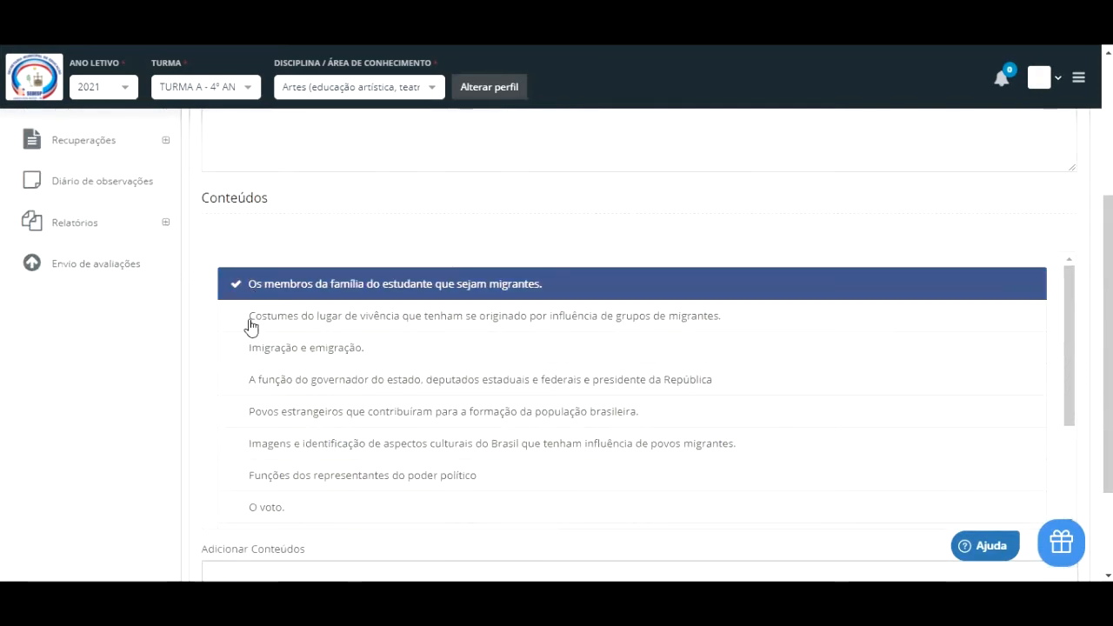
click(248, 321)
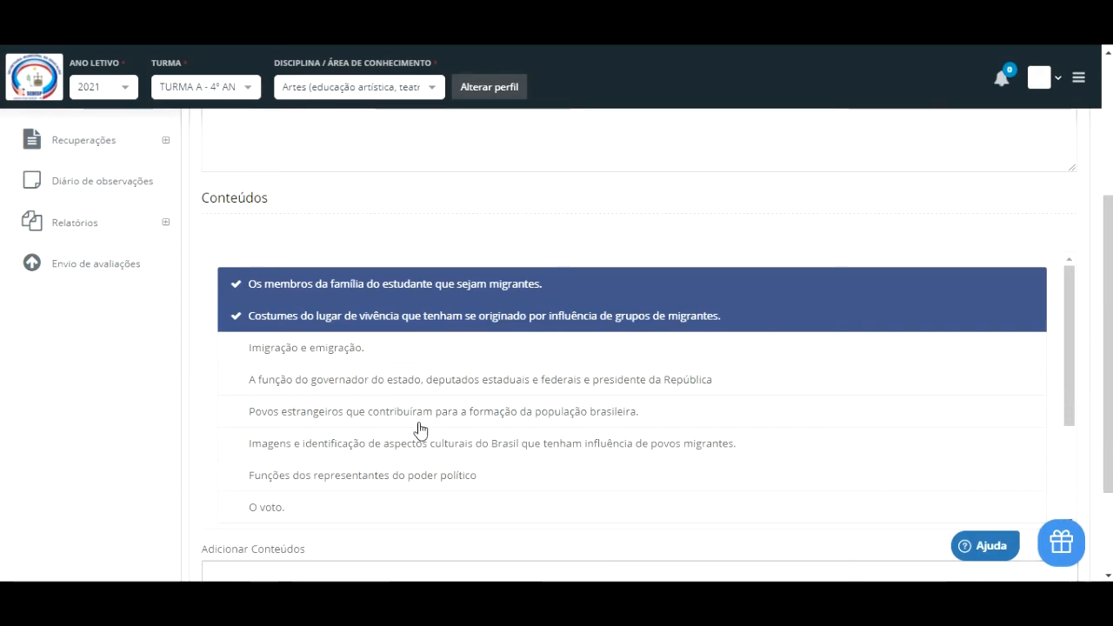
scroll(384, 390, down, 2)
scroll(1019, 343, down, 1)
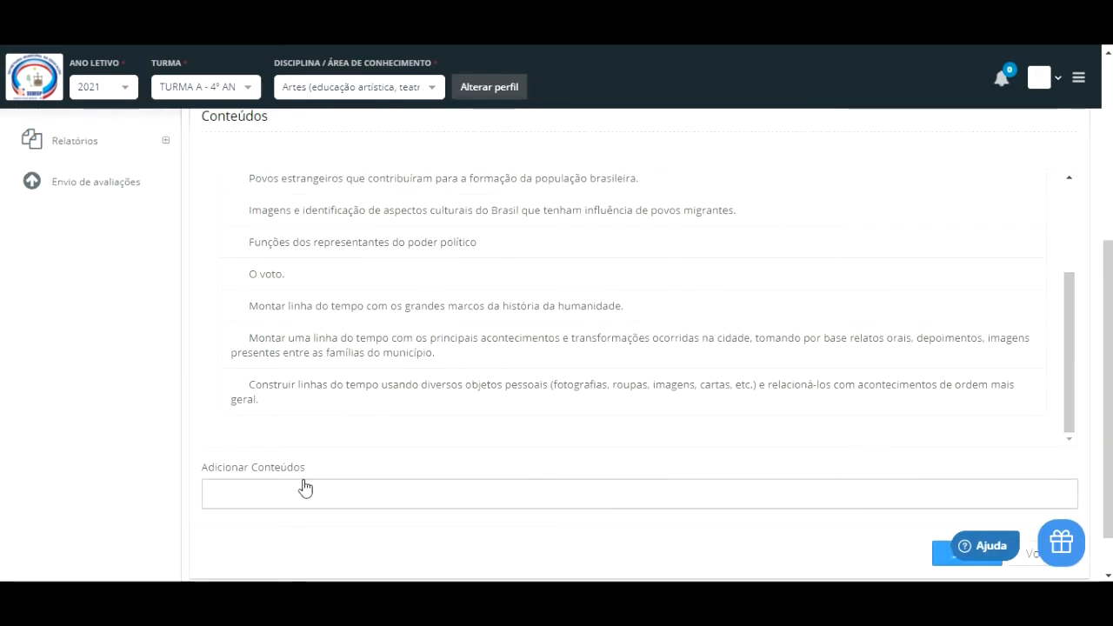
scroll(402, 407, up, 3)
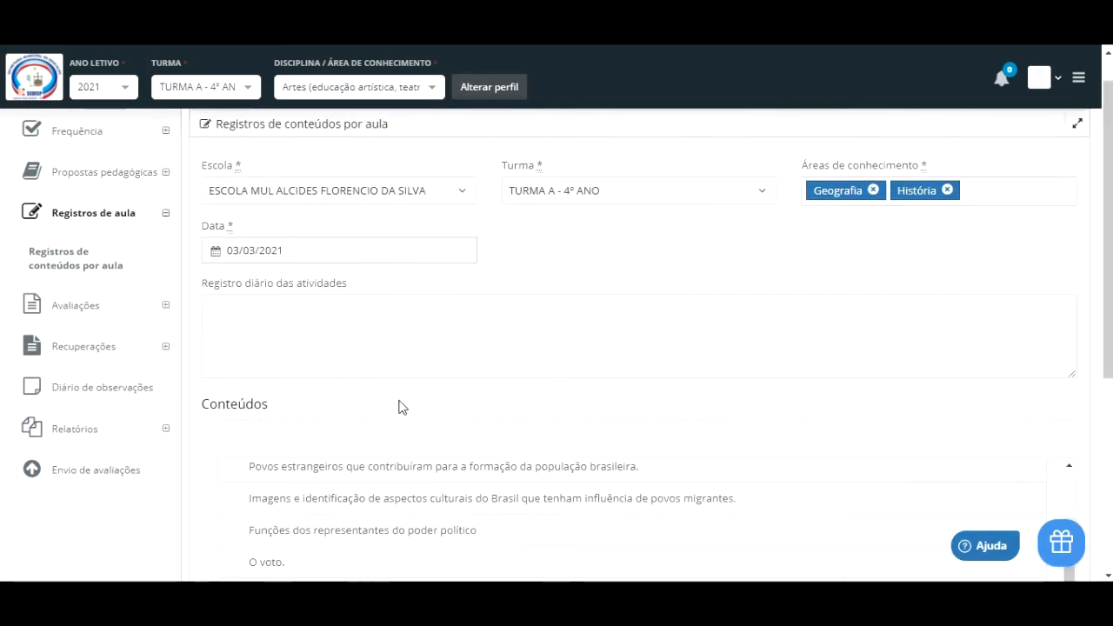
Enter "REGISTRO DE AULA DO 2º CICLO" as the daily activities record for TURMA A - 4º ANO
click(291, 314)
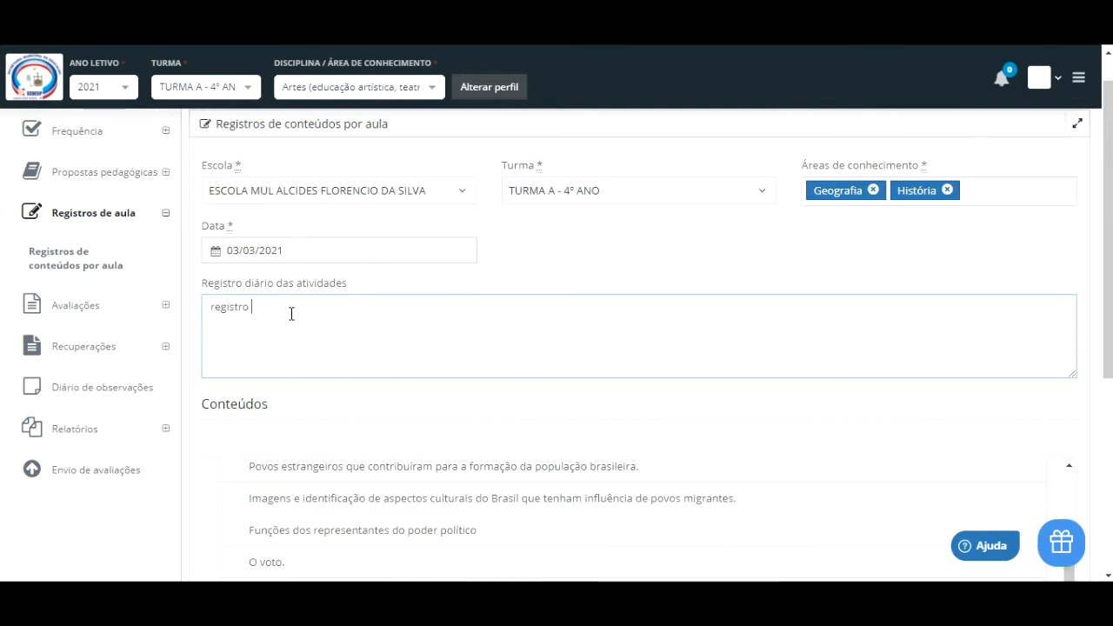
text(REGISTRO DE AULA DO)
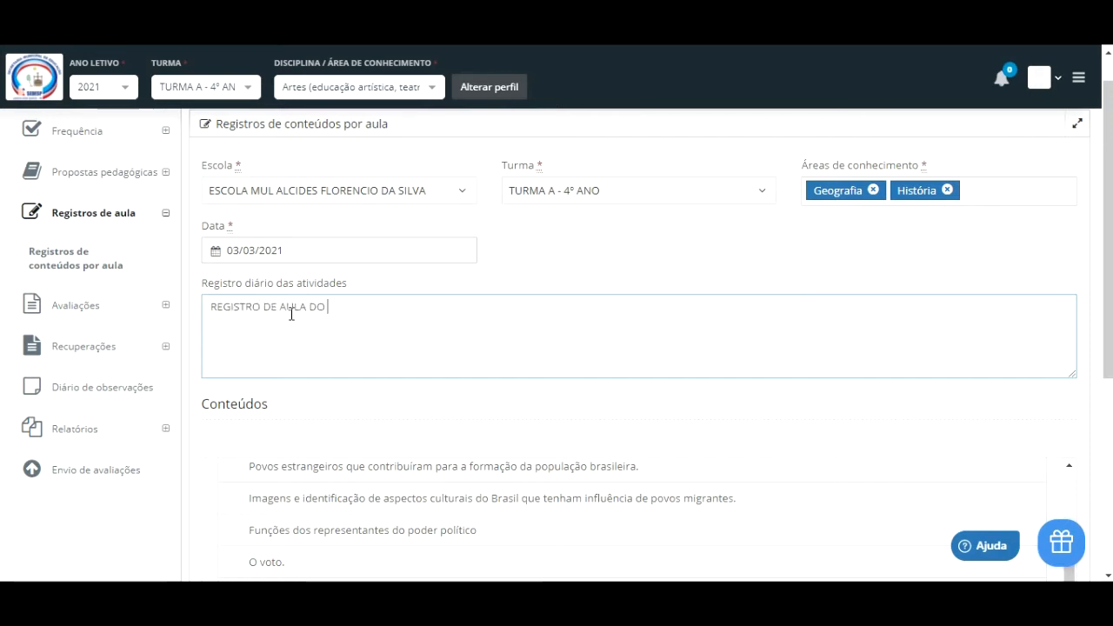
text( 2º CICLO)
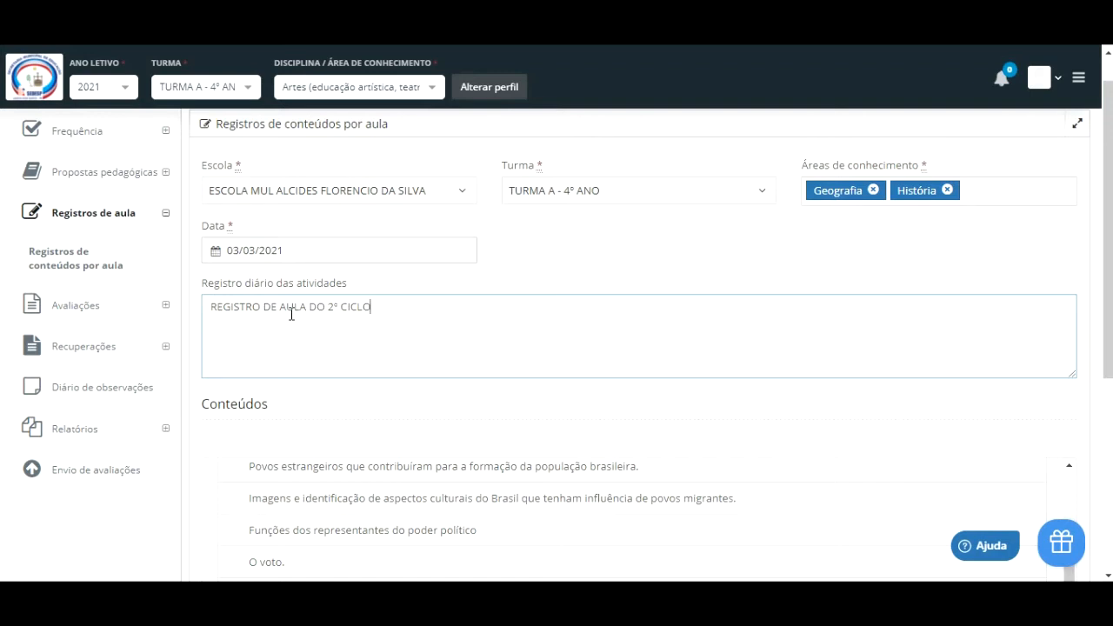
Add "Atividades xerocadas e resolução de exercicios." below a blank line in the daily activities text and save the record
scroll(493, 378, down, 2)
key(Return)
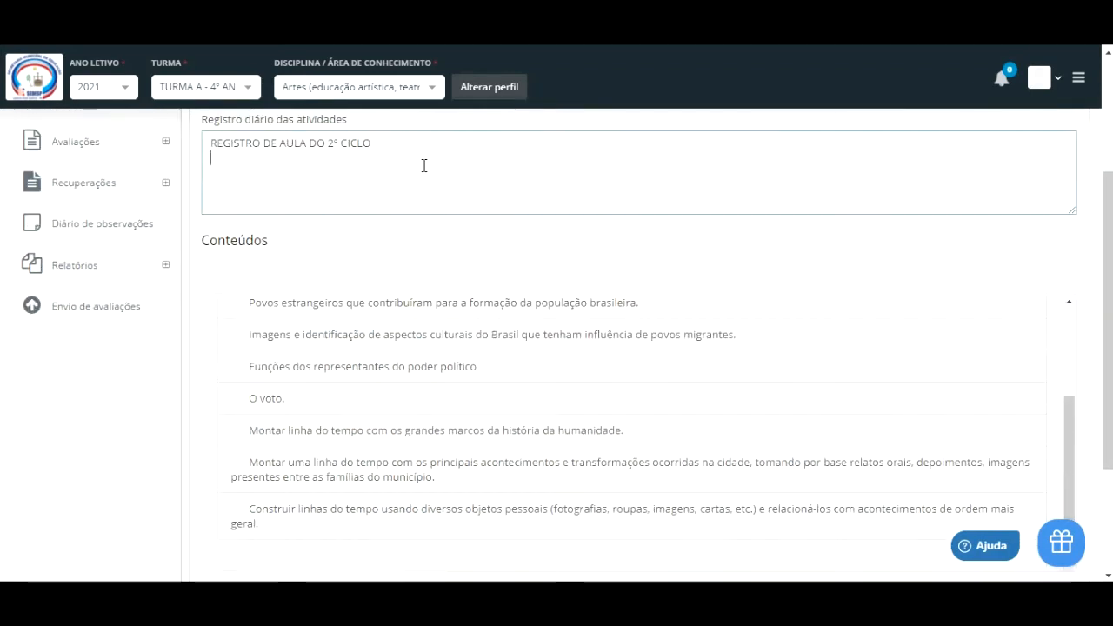
key(BackSpace)
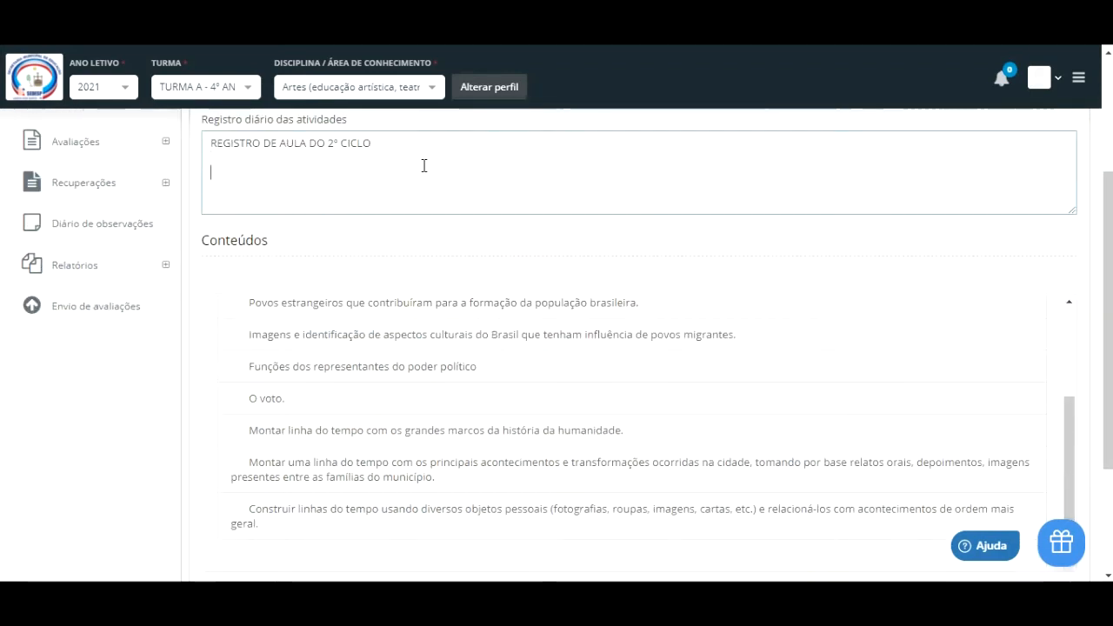
text(Ativida)
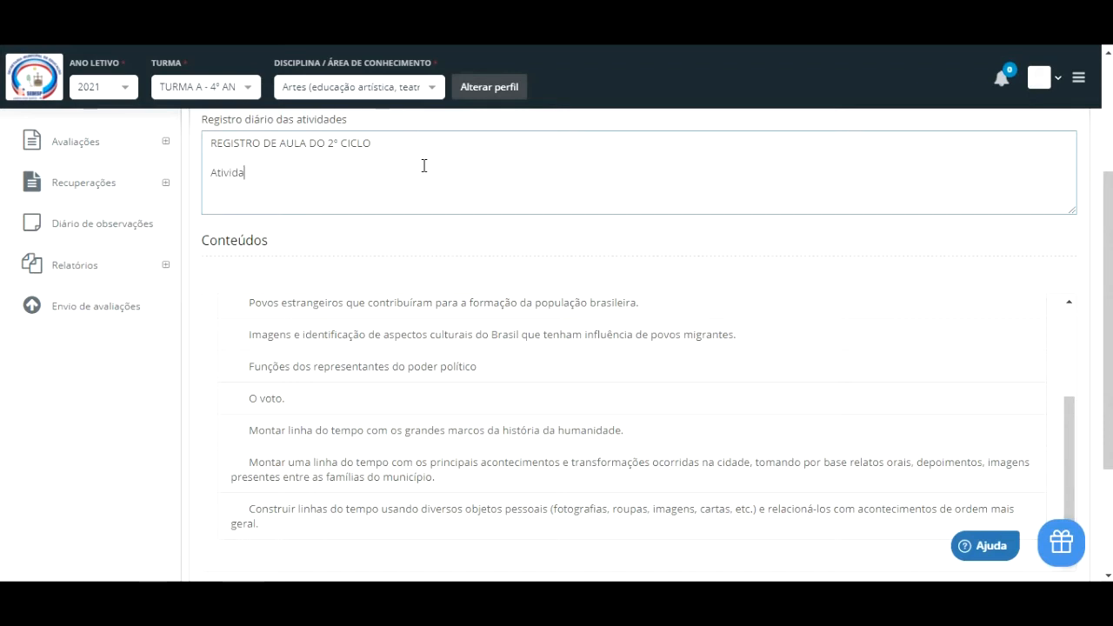
text(des xerocadas e resolu)
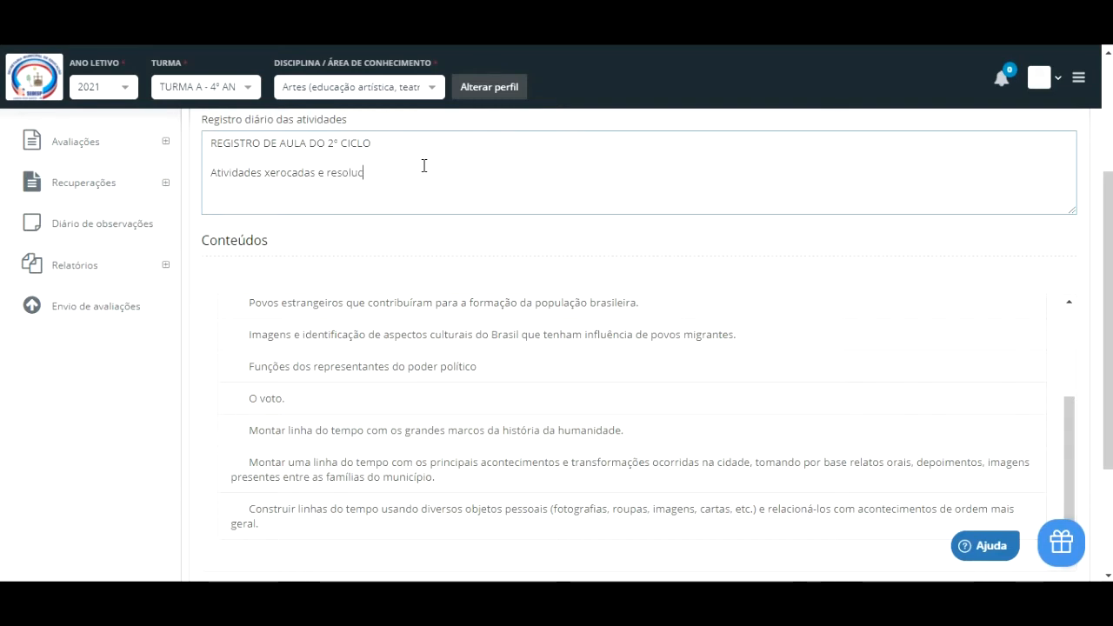
text(ção de exercicios.)
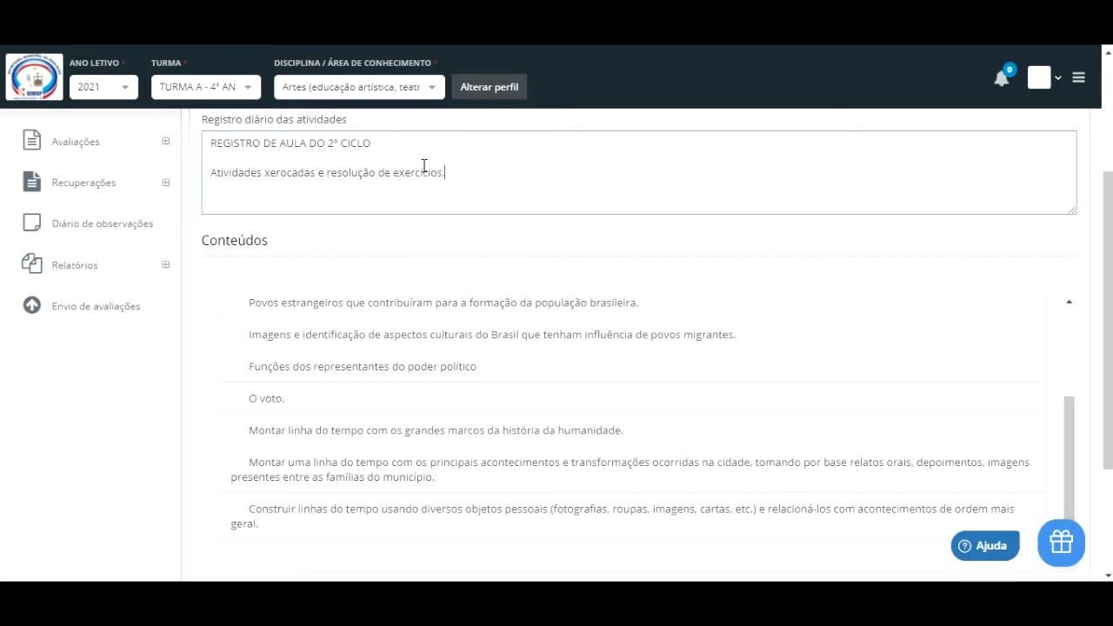
scroll(909, 374, down, 3)
click(977, 492)
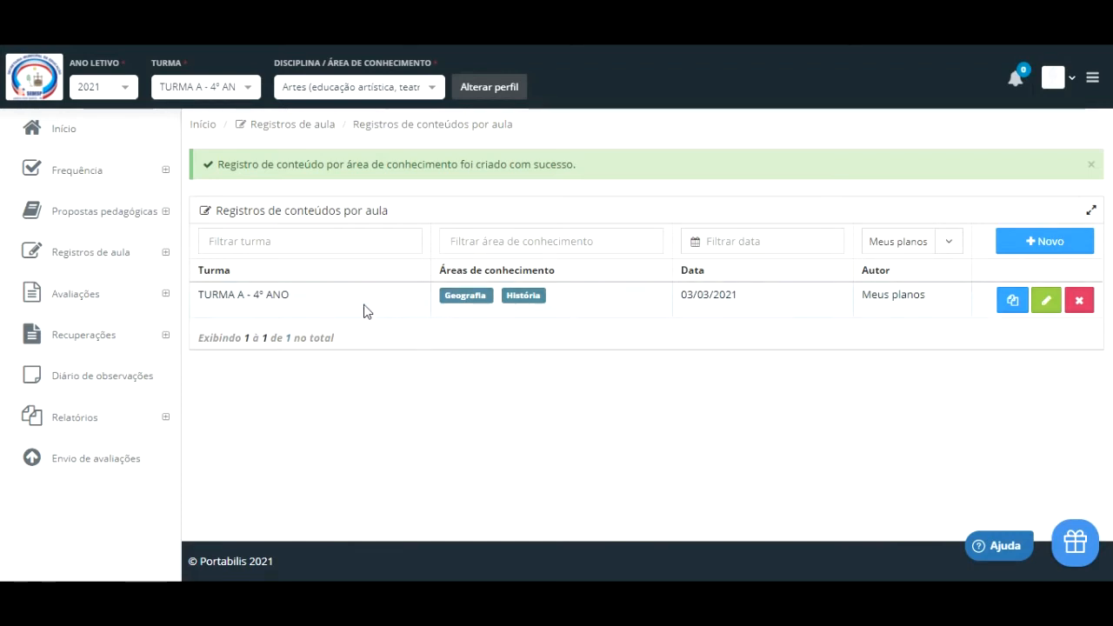
click(253, 88)
scroll(228, 217, down, 2)
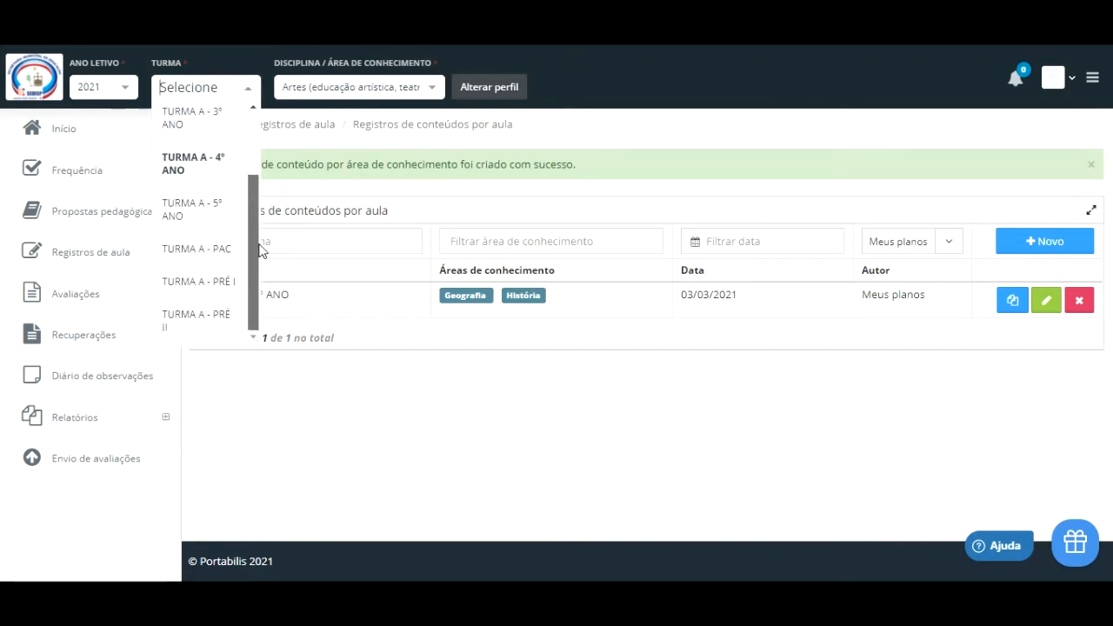
scroll(209, 218, up, 2)
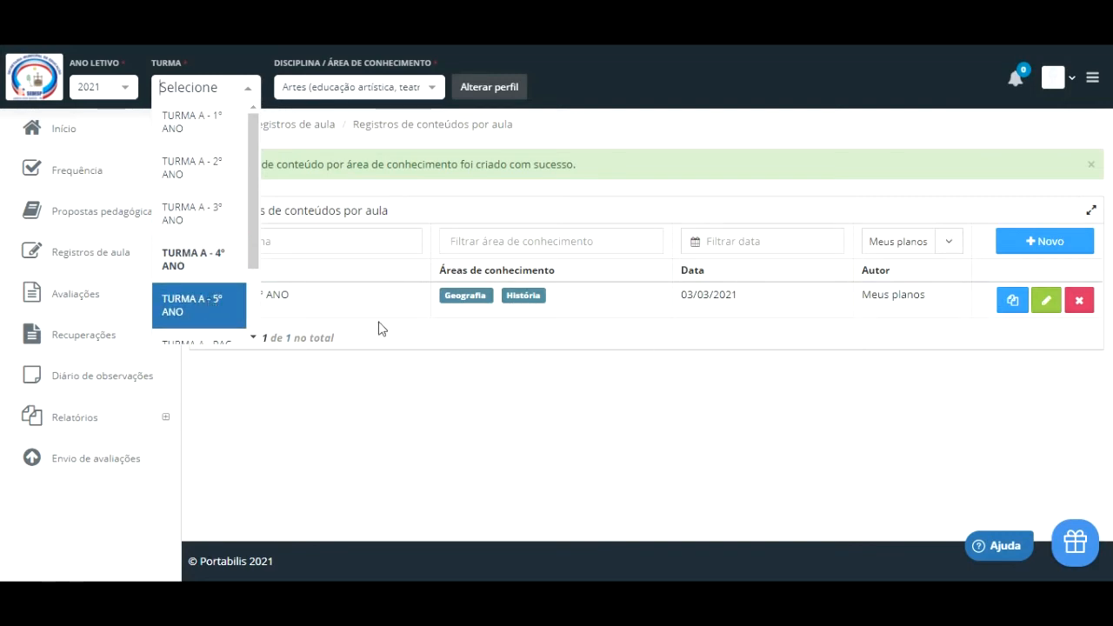
click(428, 412)
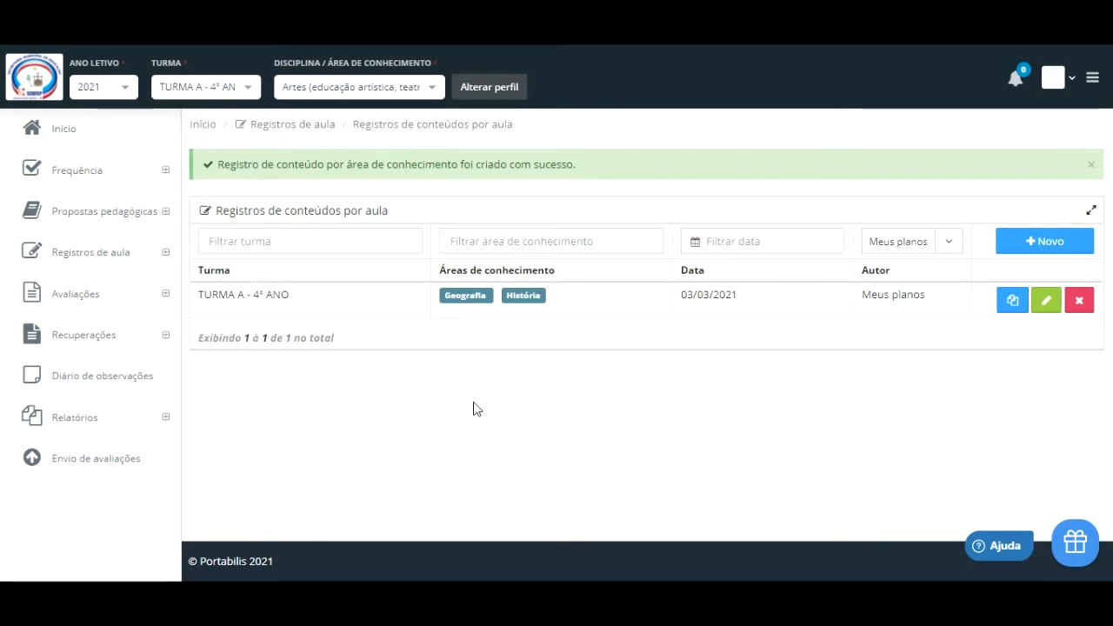
Open the attendance diary and switch the profile to TURMA A - 2º ANO with the Artes knowledge area
click(78, 173)
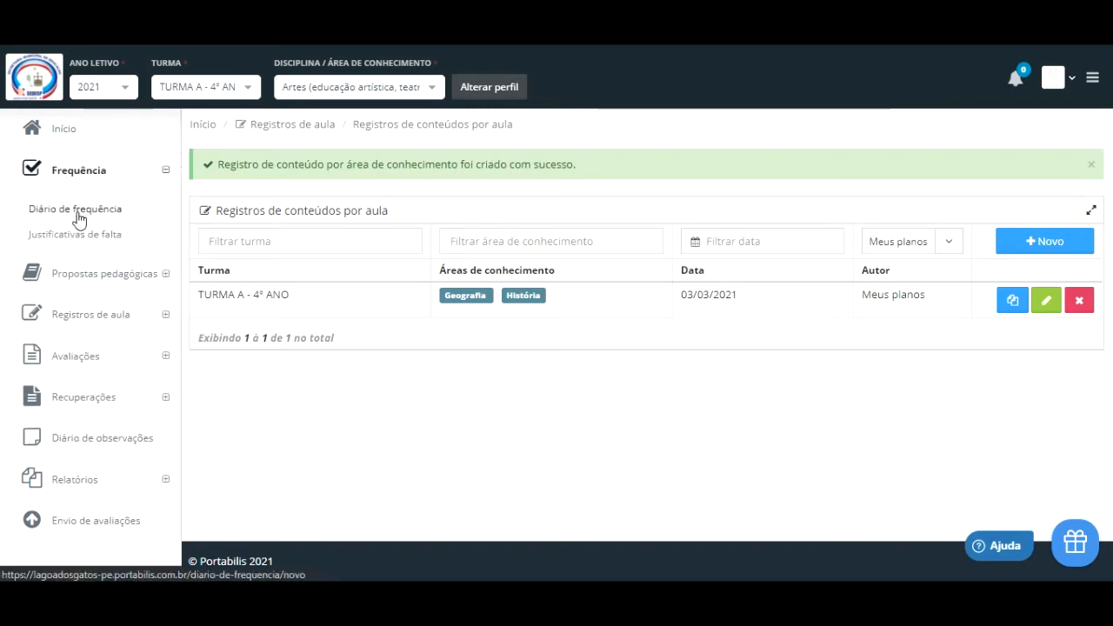
click(75, 216)
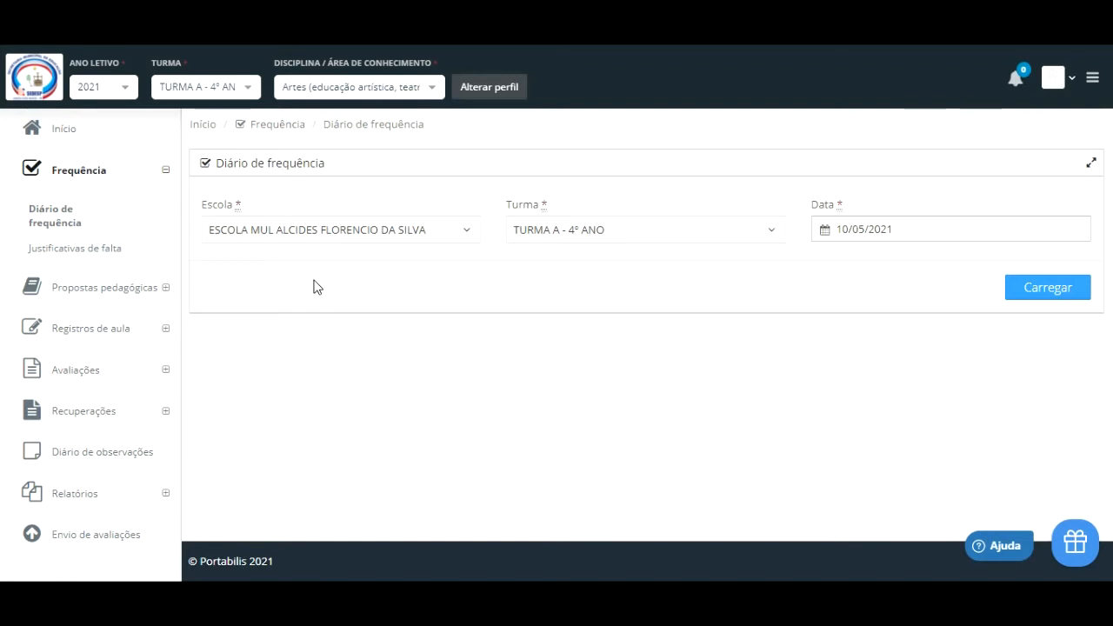
click(242, 86)
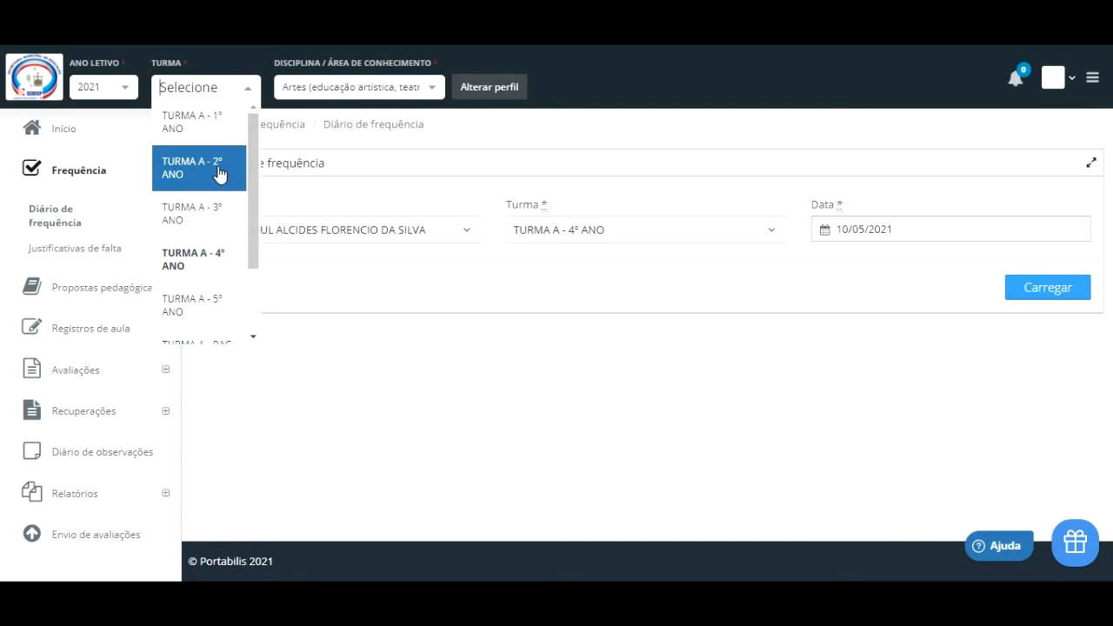
click(233, 171)
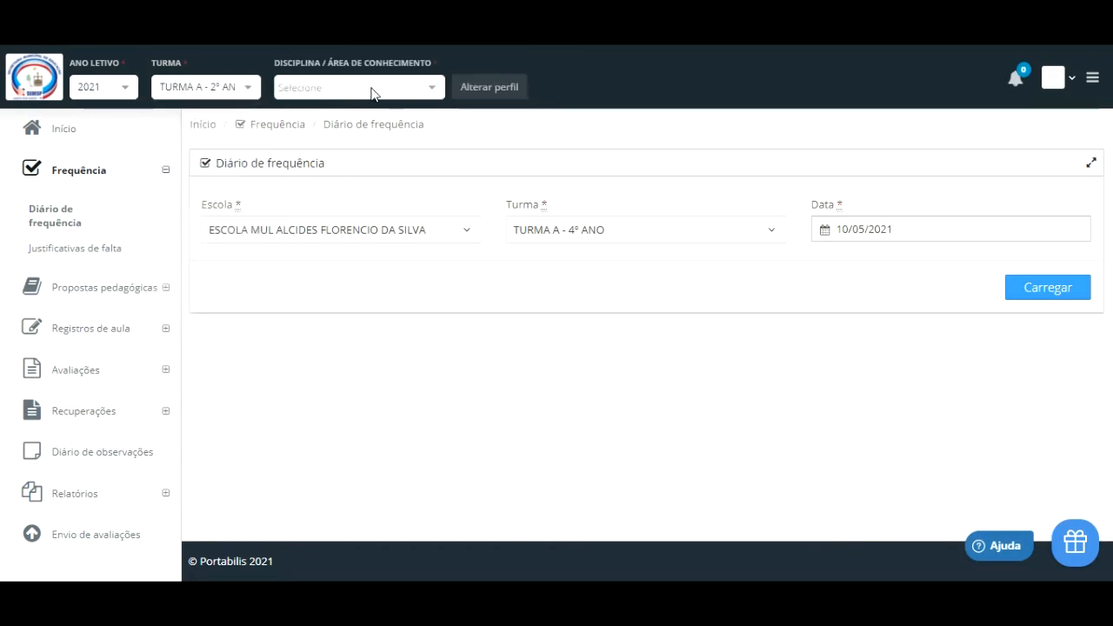
click(372, 89)
click(339, 135)
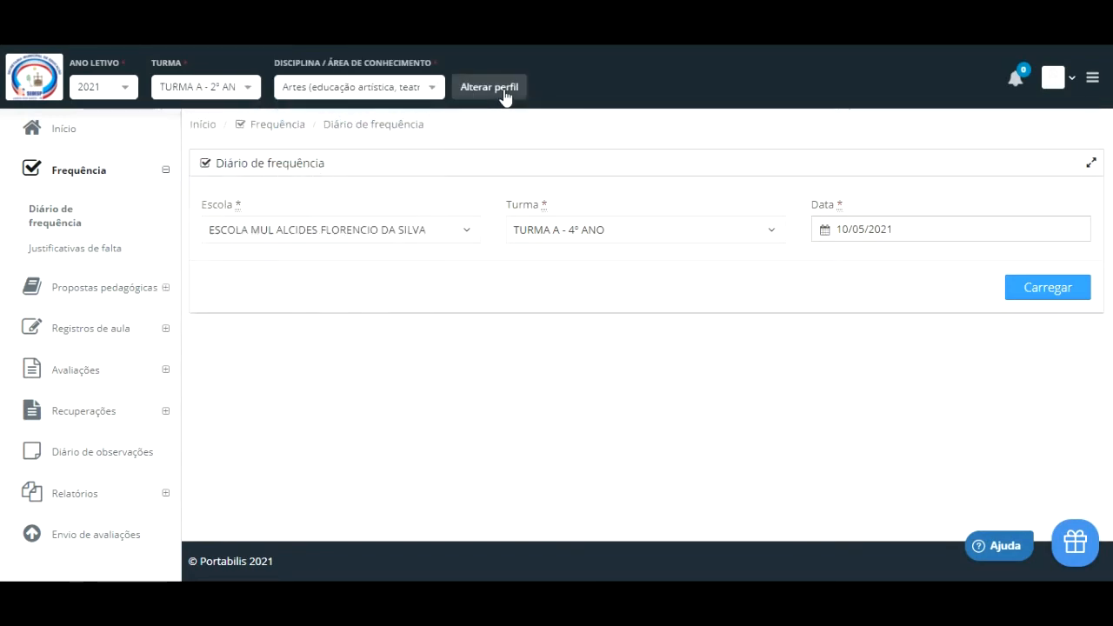
click(503, 94)
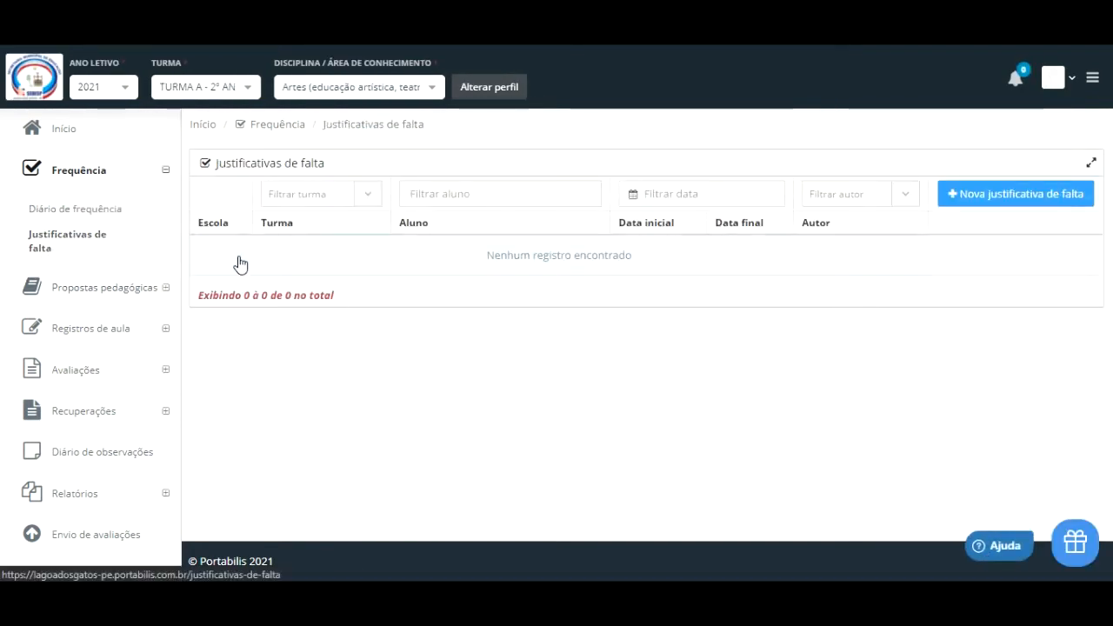
Create a new absence justification for TURMA A - 2º ANO with start and end dates both 04/03/2021
click(1019, 200)
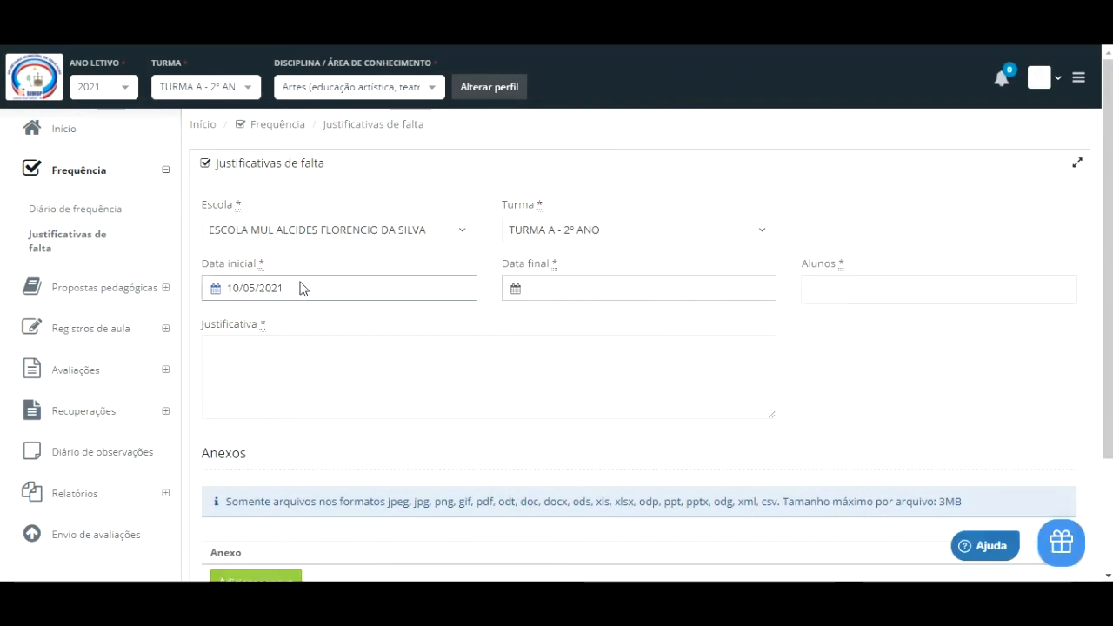
click(297, 290)
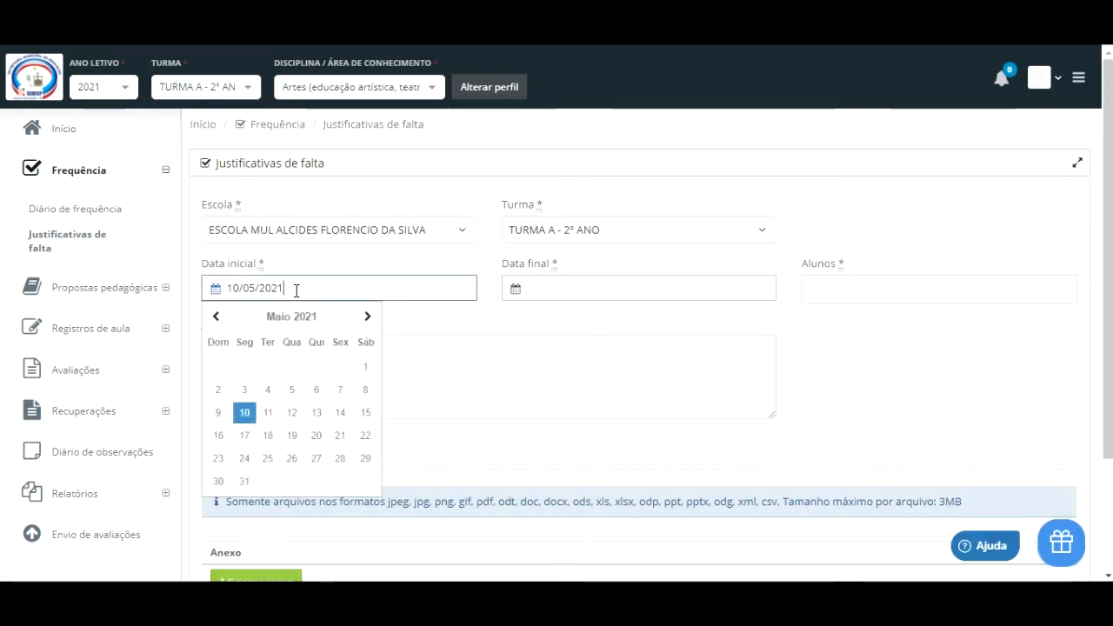
click(216, 316)
click(215, 316)
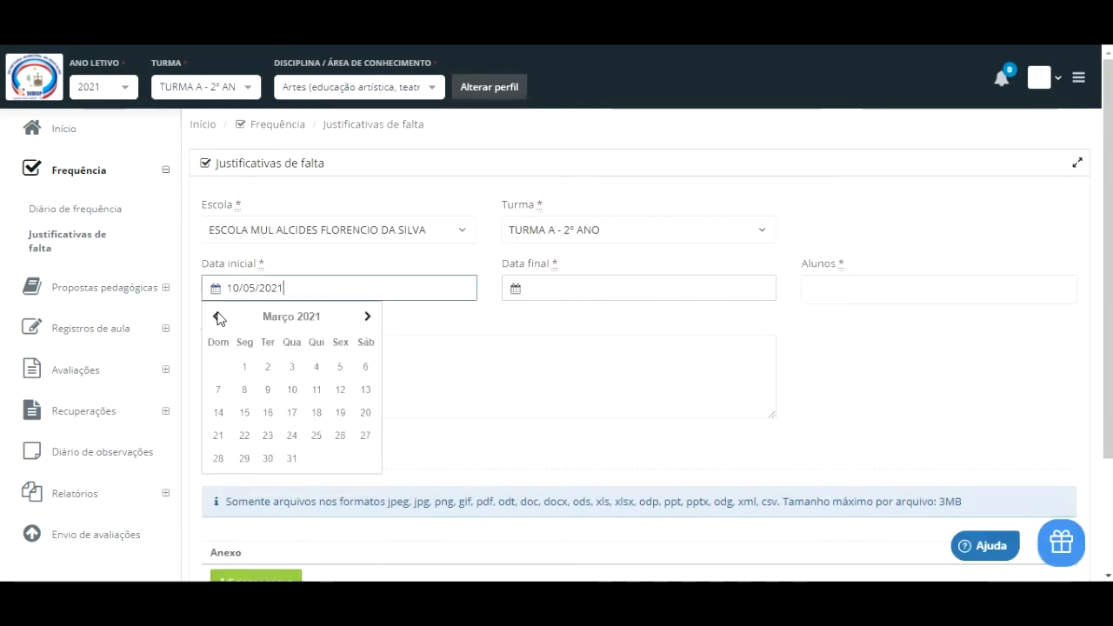
click(316, 366)
click(573, 289)
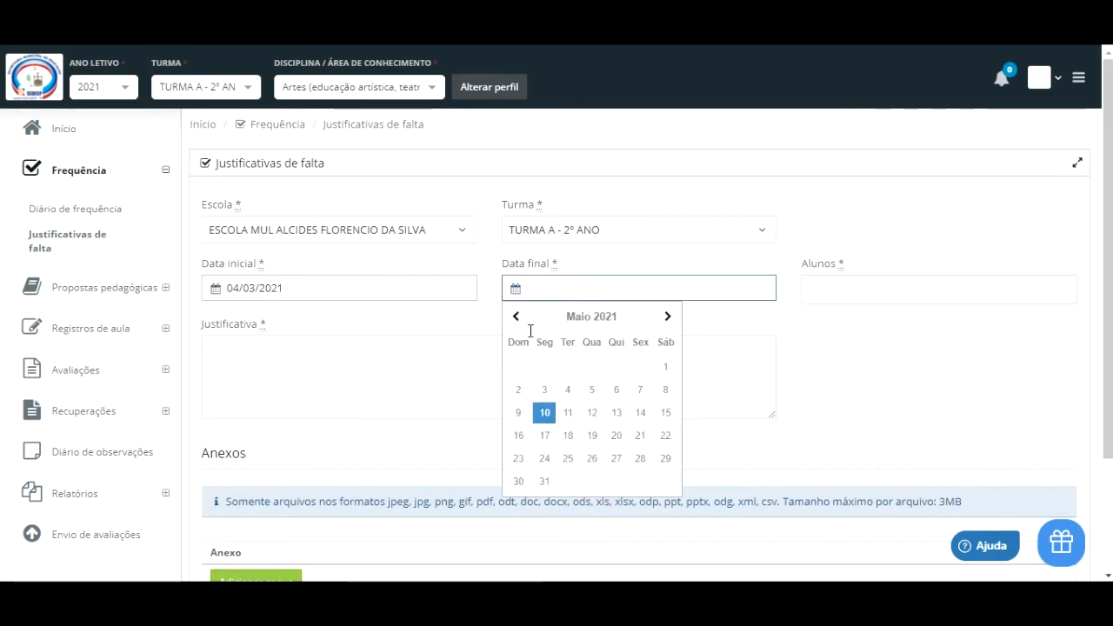
click(516, 316)
click(515, 316)
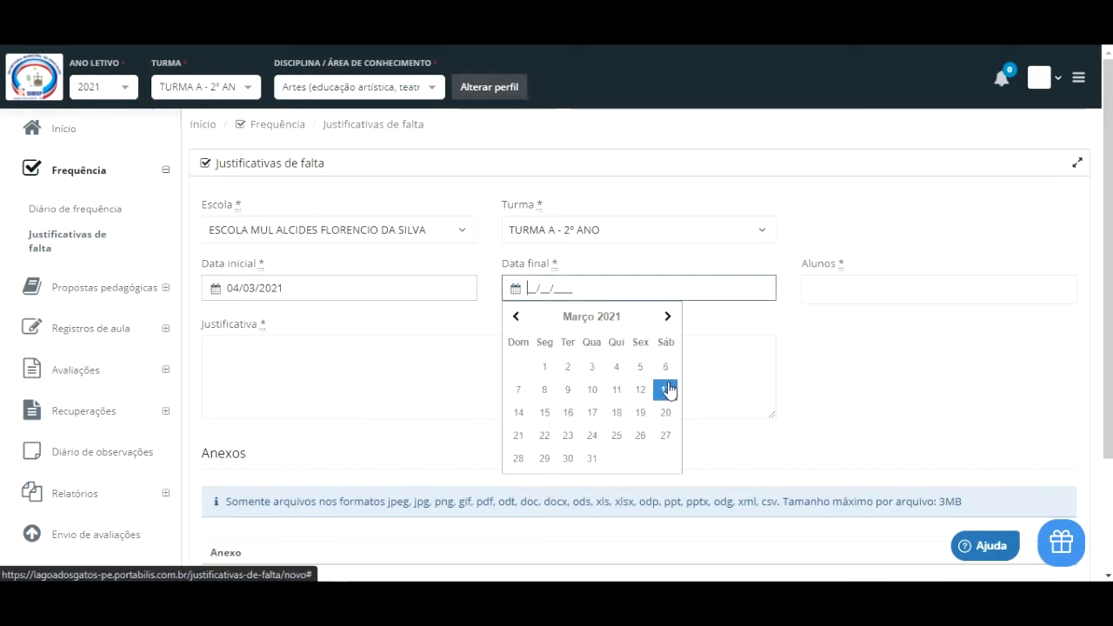
click(616, 368)
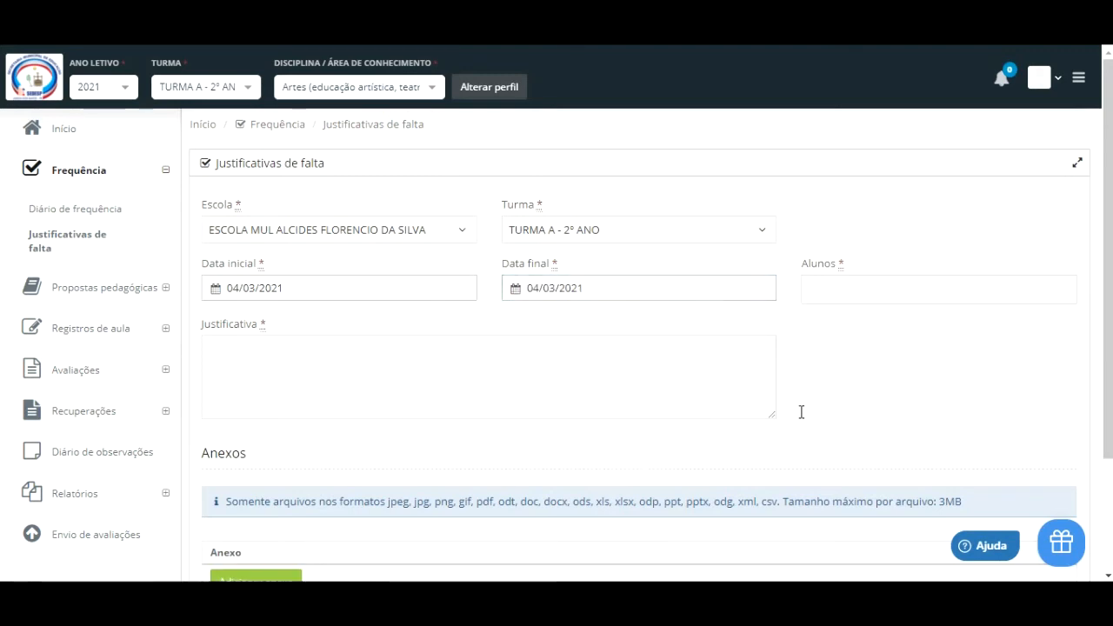
Select the third listed student, enter "Os pais informaram que o aluno está doente." as the justification, and save it
click(862, 288)
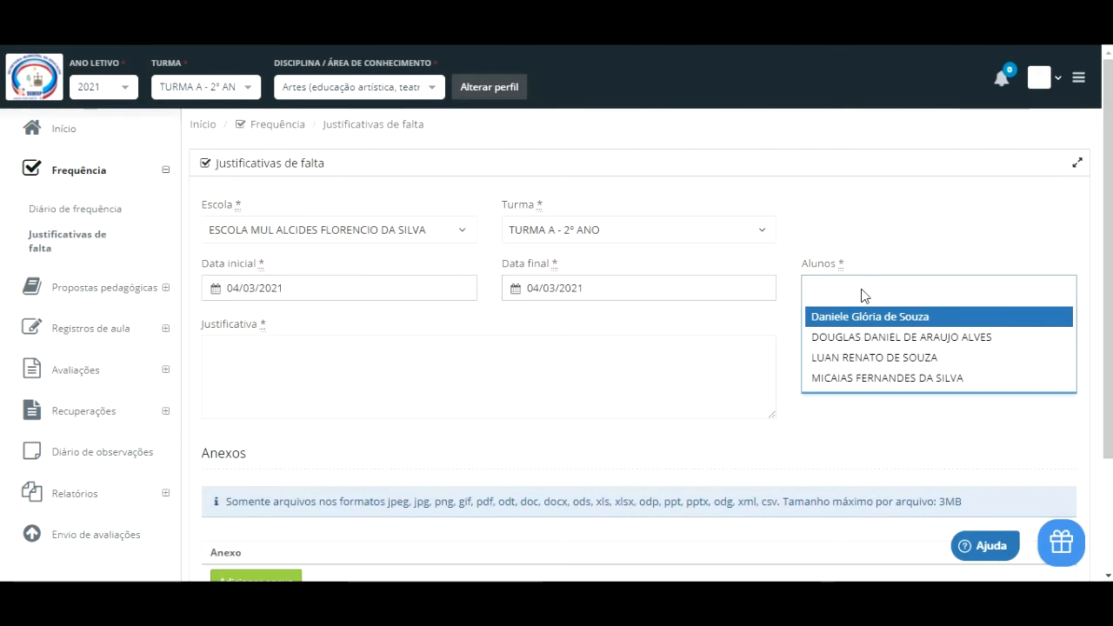
click(874, 357)
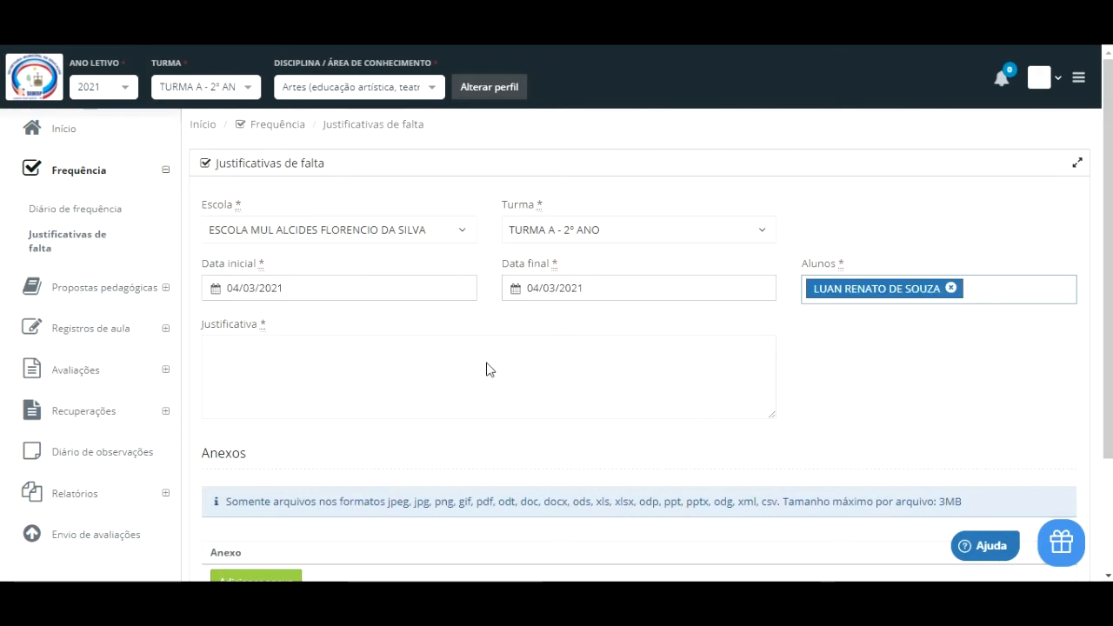
scroll(483, 365, down, 1)
click(331, 274)
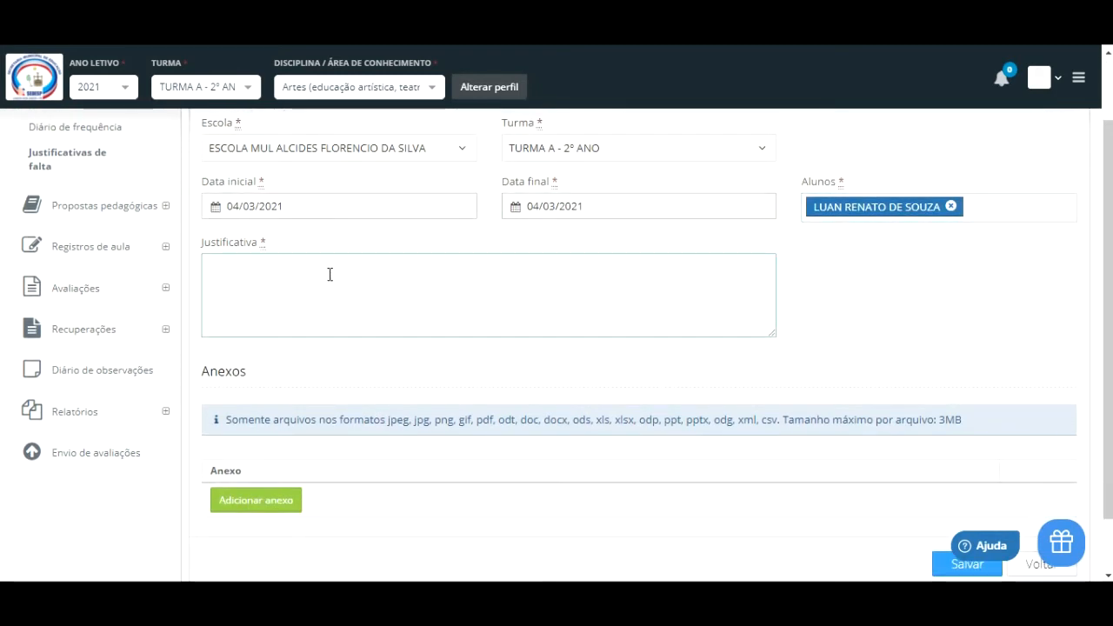
text(Os pais)
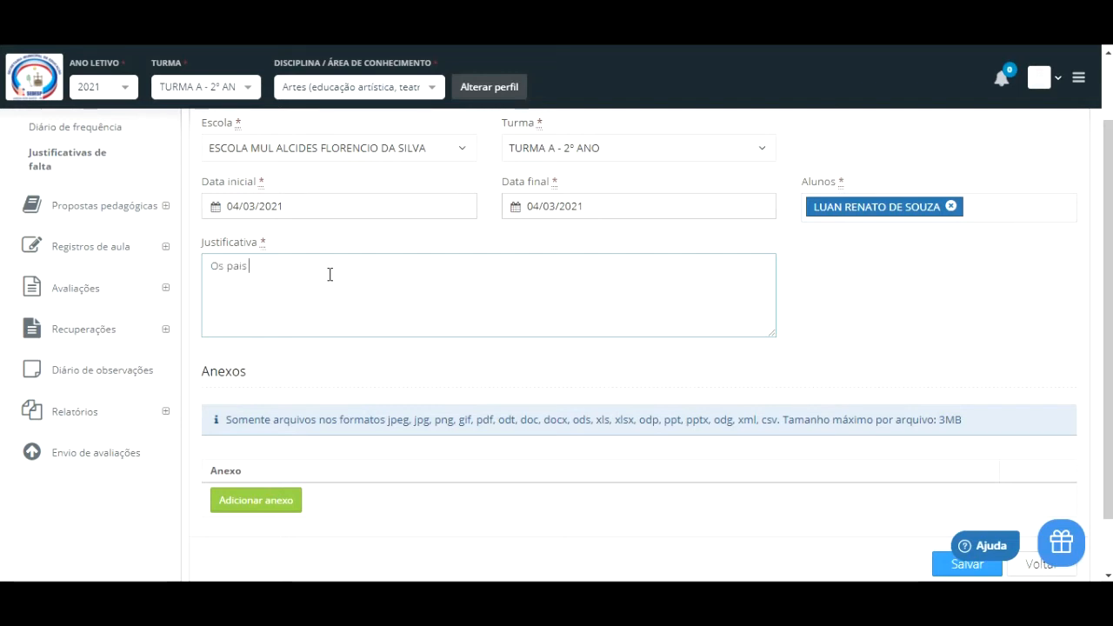
text( informaram que o aluno está doente.)
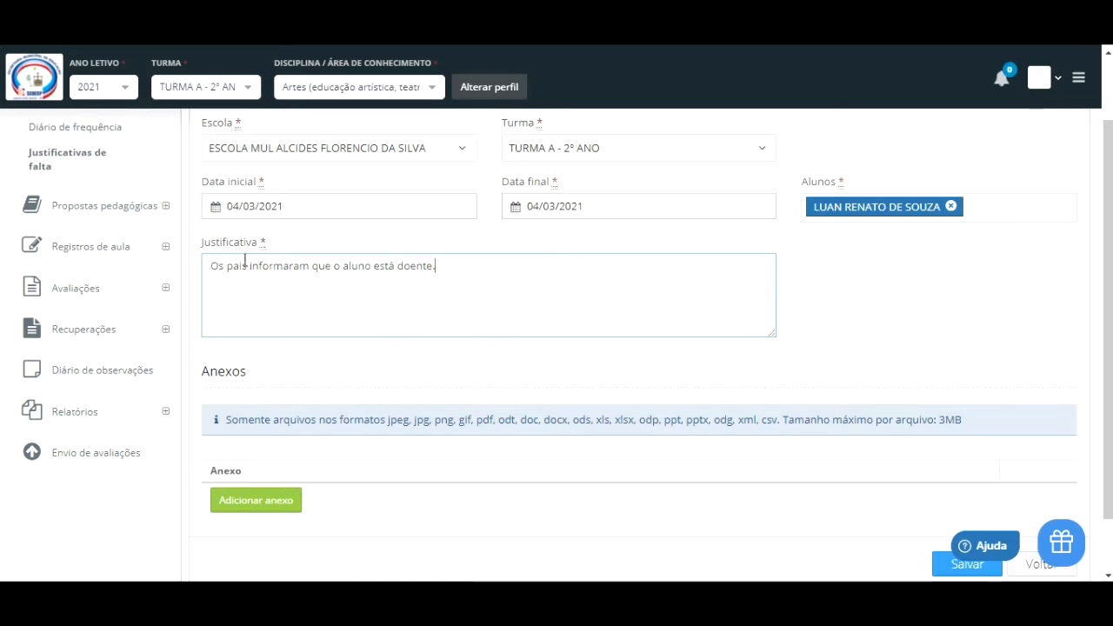
scroll(968, 498, down, 1)
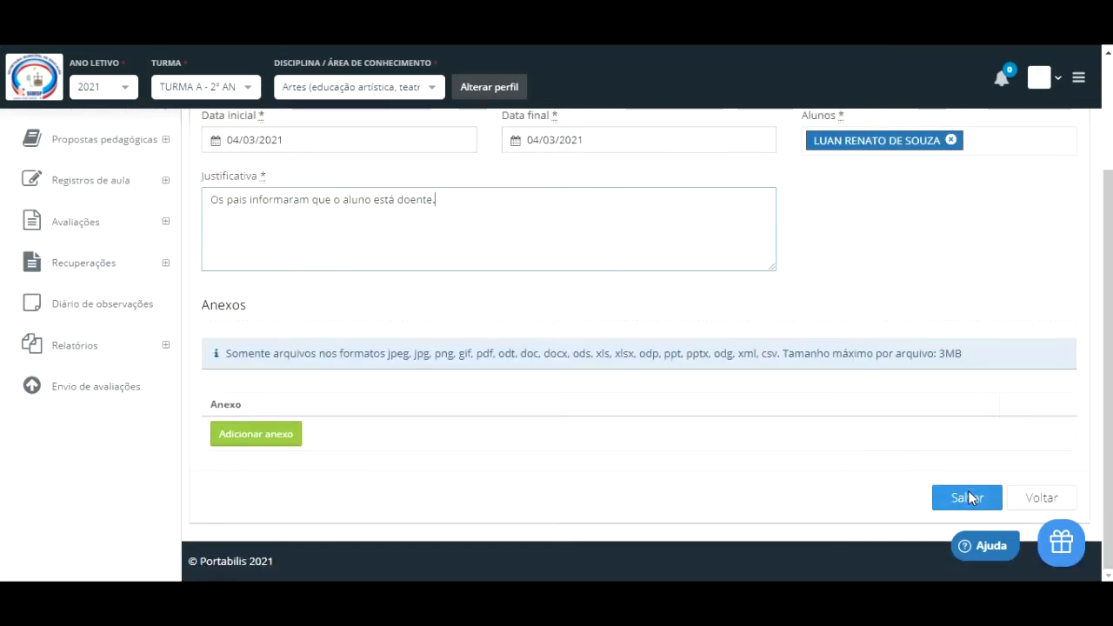
click(968, 500)
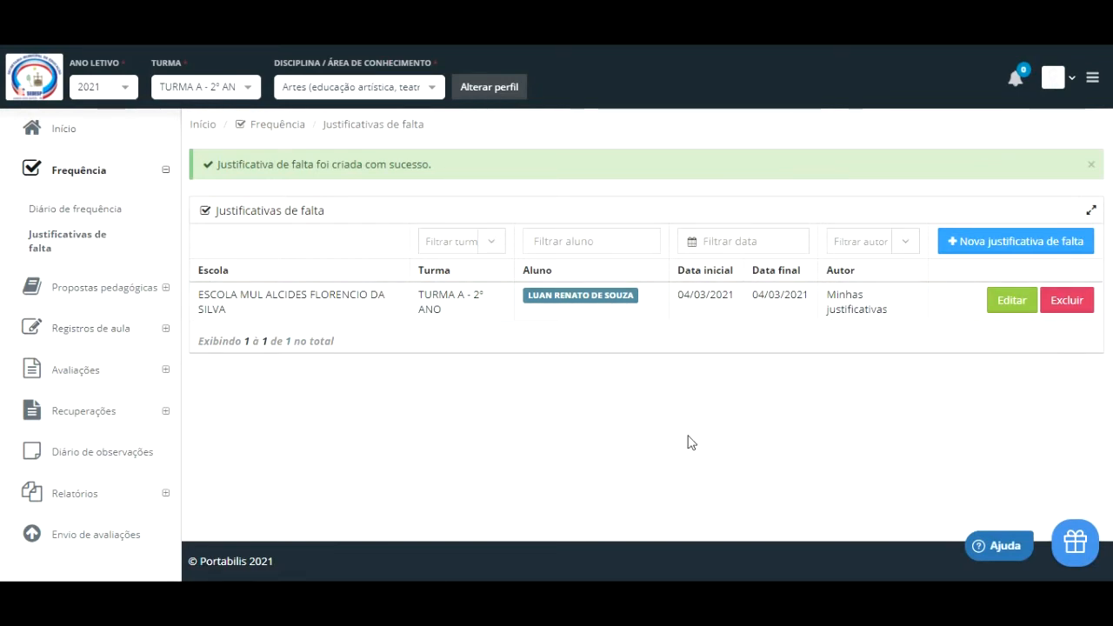
Start a new lesson content record and switch the profile to TURMA A - PAC with Corpo, gestos e movimentos
click(78, 331)
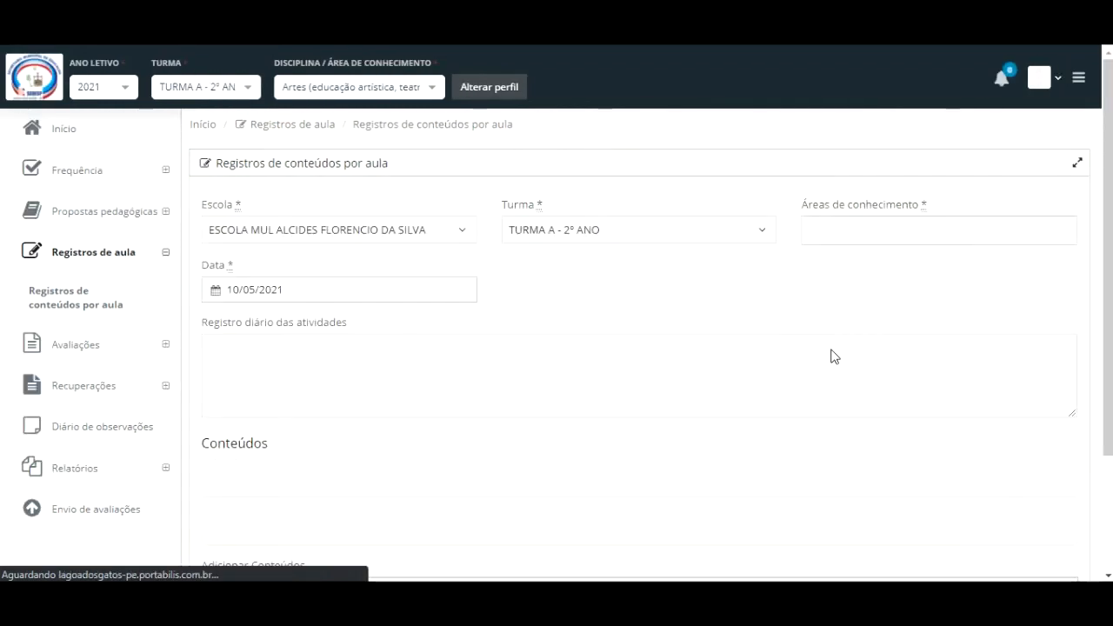
click(247, 90)
scroll(213, 254, down, 2)
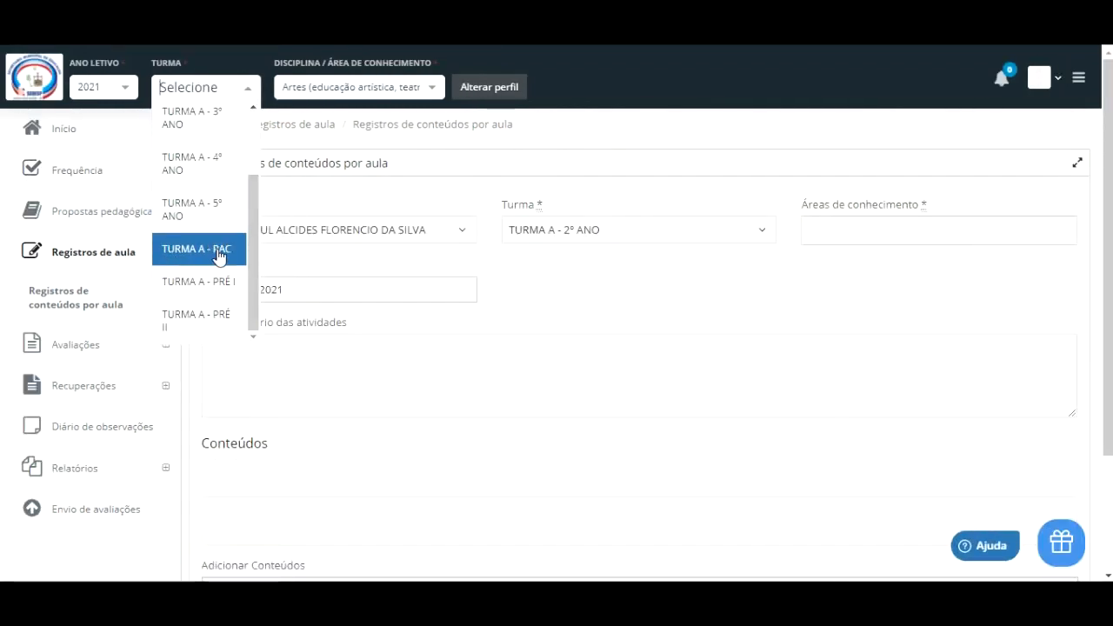
click(217, 255)
click(335, 87)
click(323, 116)
click(483, 91)
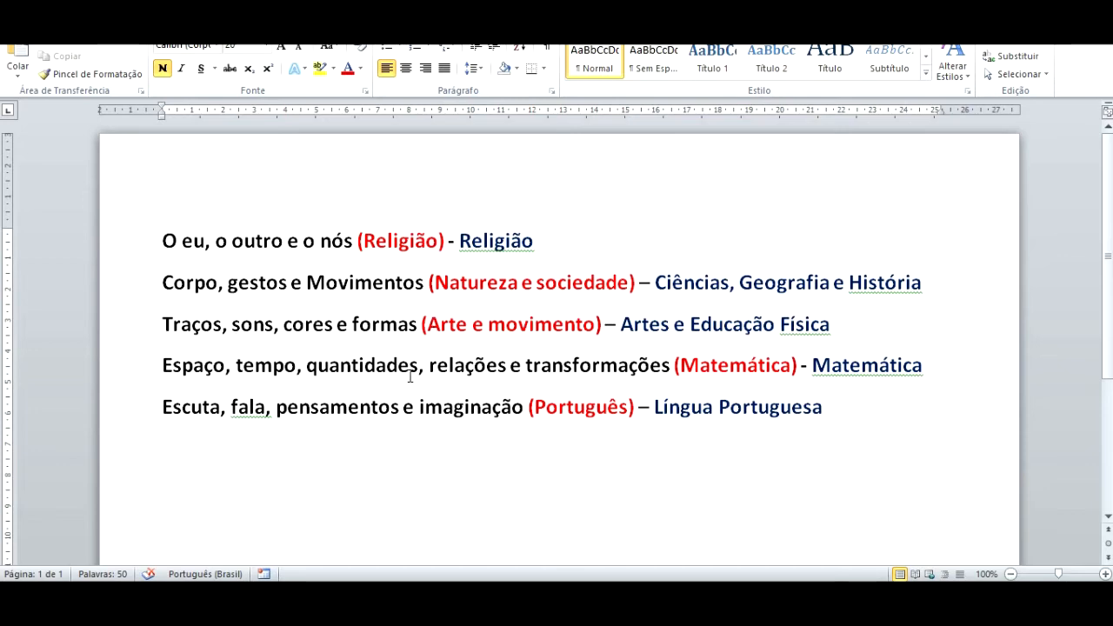
Set the record's knowledge area to TRAÇOS, SONS, CORES E FORMAS and its date to 04/03/2021
click(337, 504)
click(877, 235)
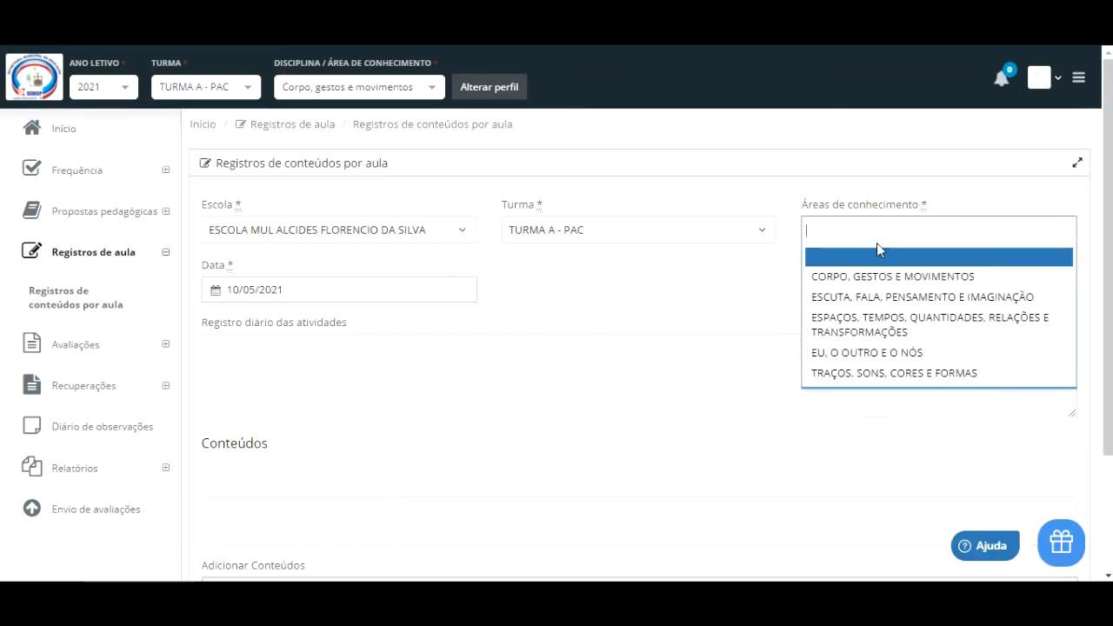
click(837, 374)
click(306, 290)
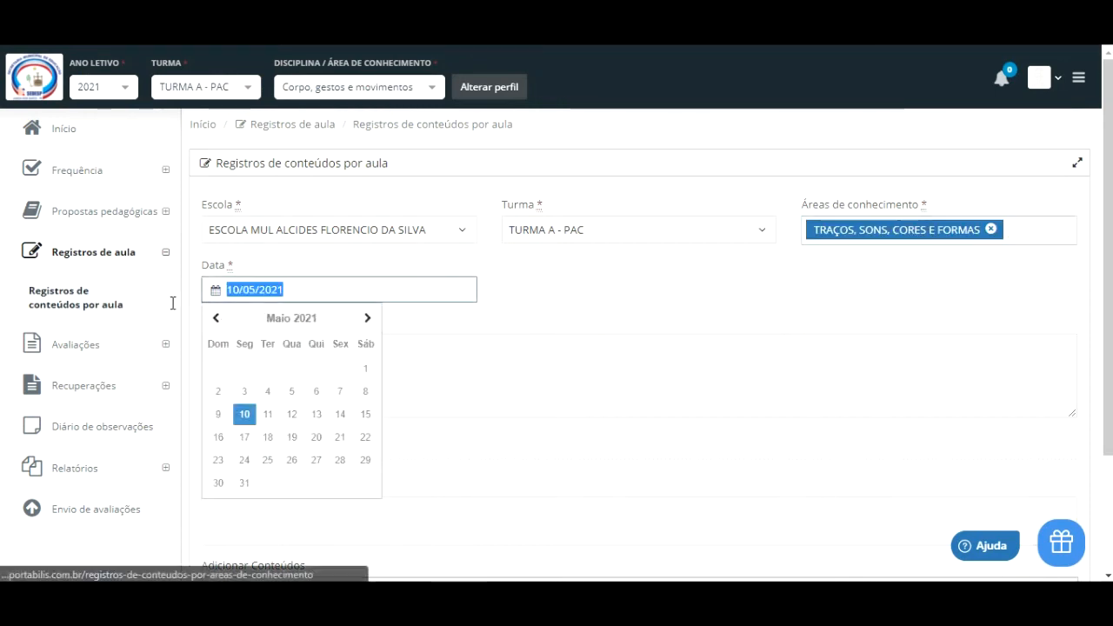
click(216, 318)
click(216, 318)
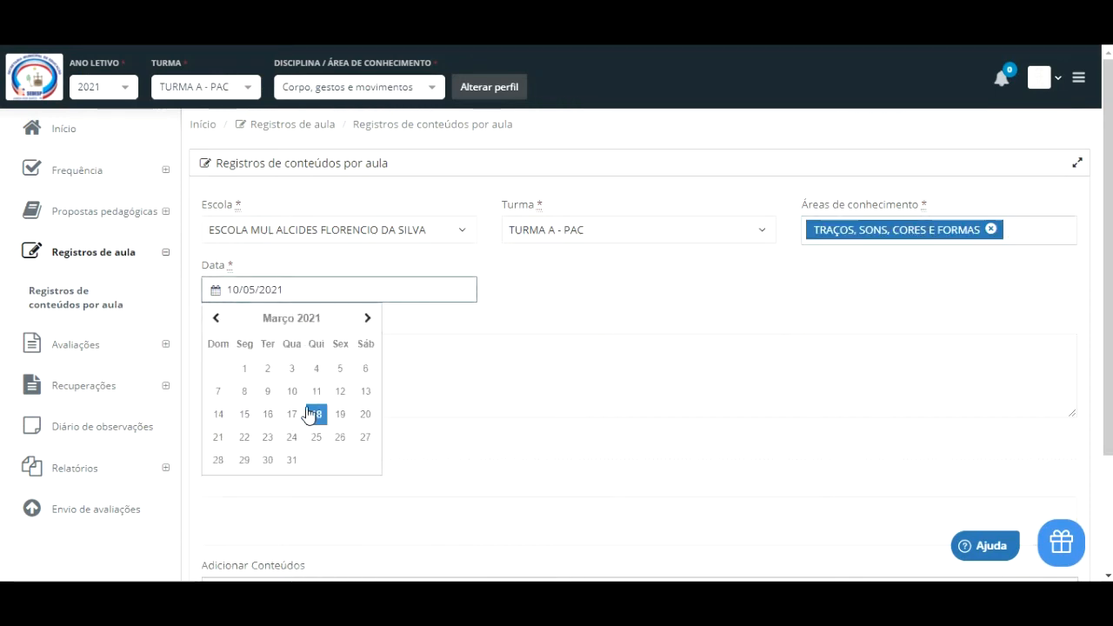
click(315, 369)
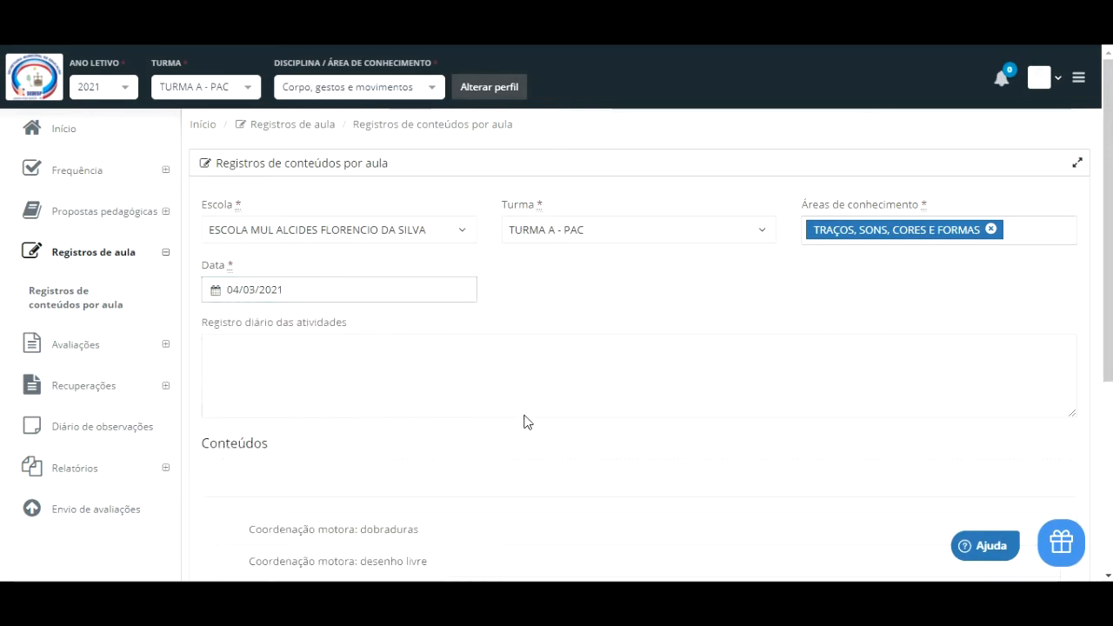
Mark the contents "Coordenação motora: dobraduras" and "Coordenação motora: desenho livre"
scroll(524, 422, down, 3)
click(259, 287)
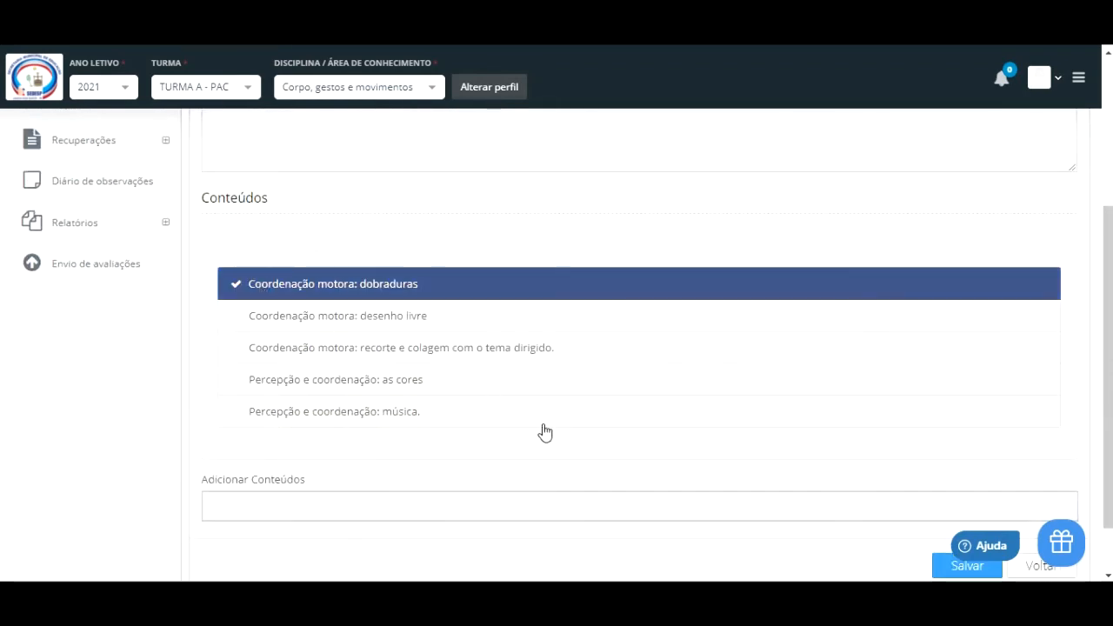
click(393, 325)
scroll(639, 382, down, 2)
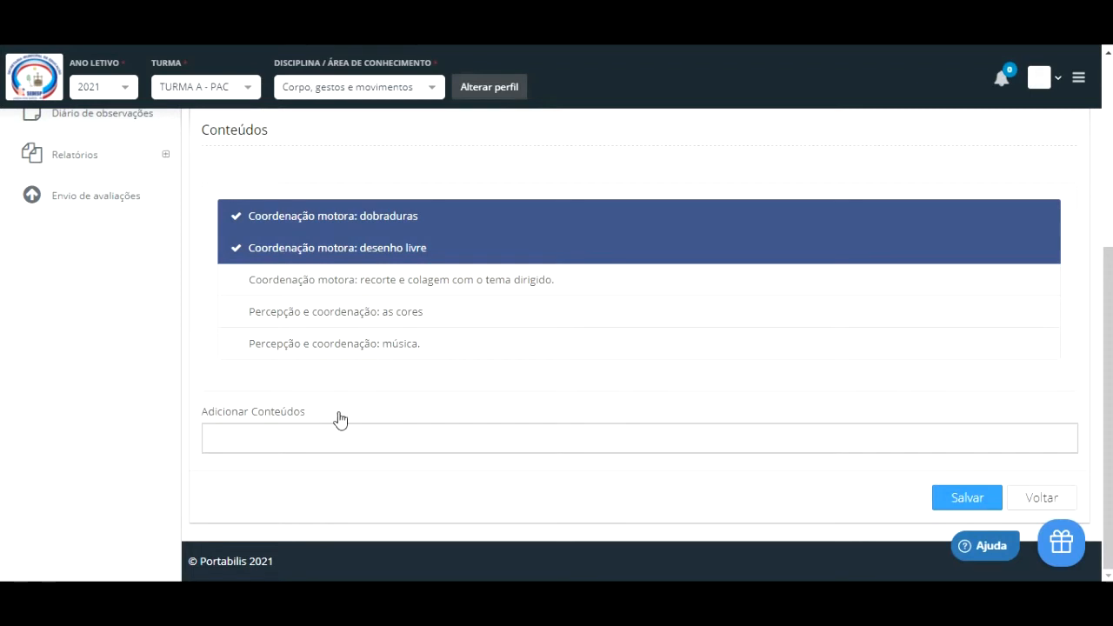
Enter "REGISTRO DO CICLO DE EDUCAÇÃO INFANTIL." as the daily activities record for TURMA A - PAC
drag(1108, 409, 1108, 292)
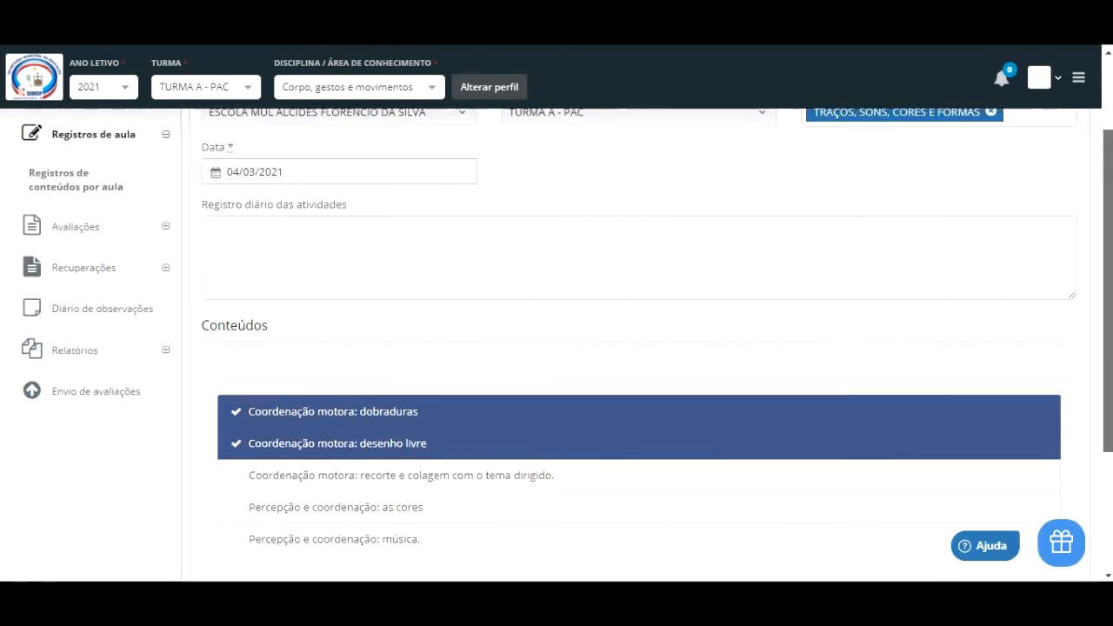
scroll(908, 326, up, 1)
click(266, 296)
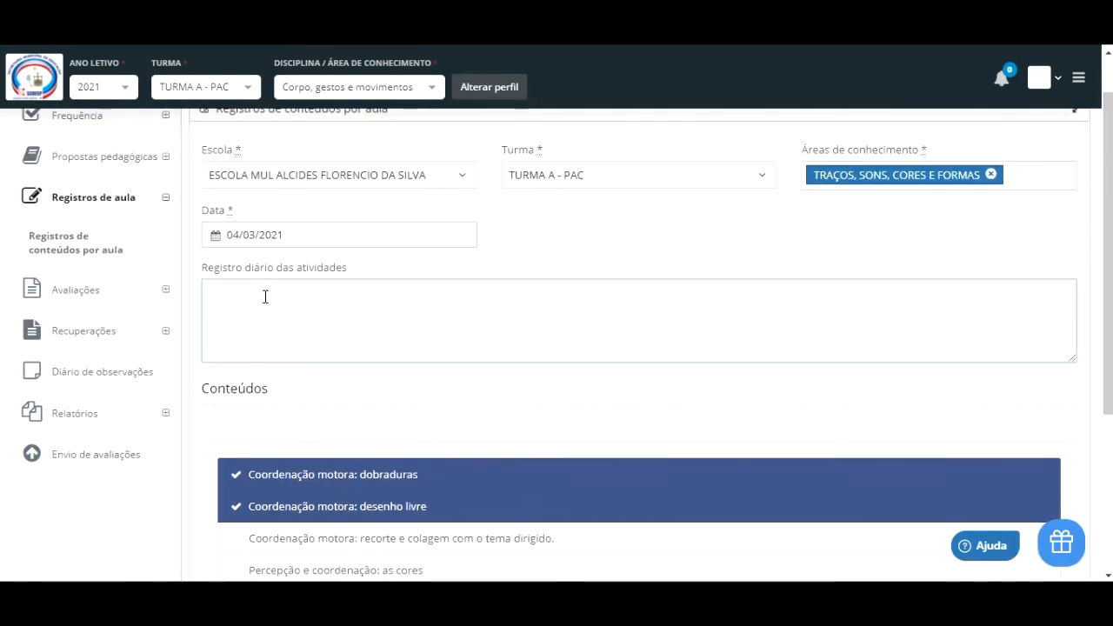
text(REGISTRO DE AULA D)
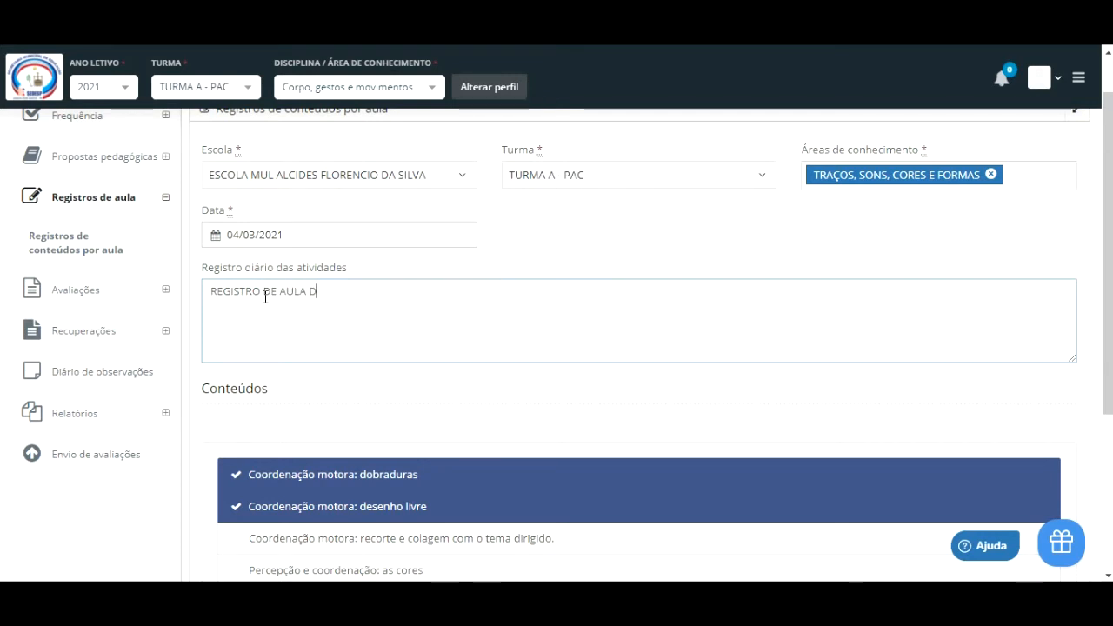
key(BackSpace)
key(BackSpace)
key(BackSpace)
key(BackSpace)
key(BackSpace)
key(BackSpace)
text(DO CICLO DE )
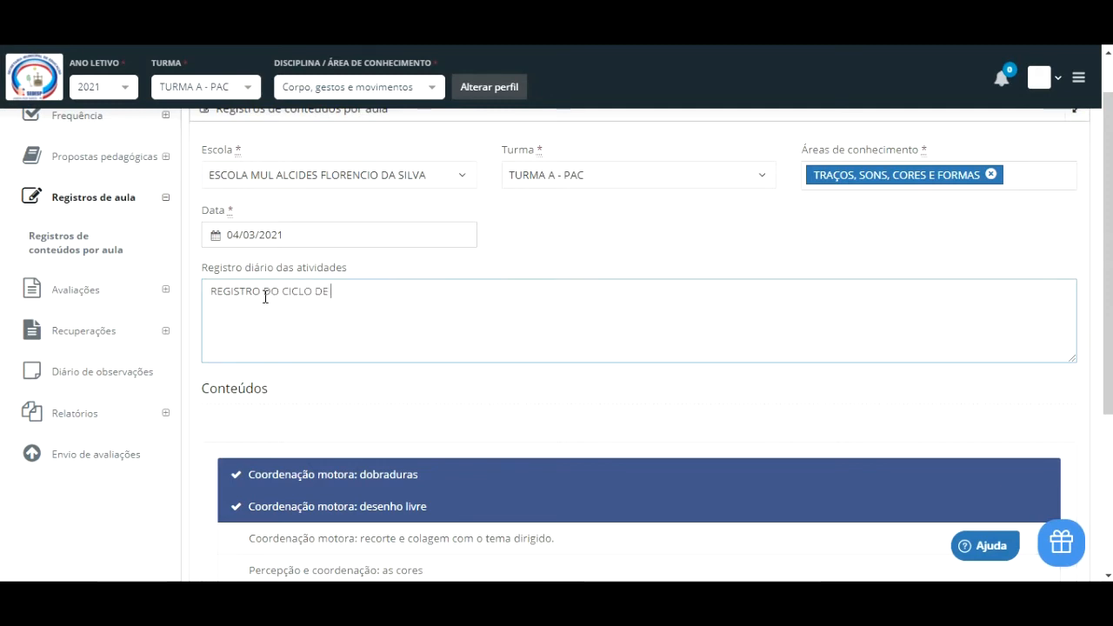
text(EDUCAÇÃO INFANTIL)
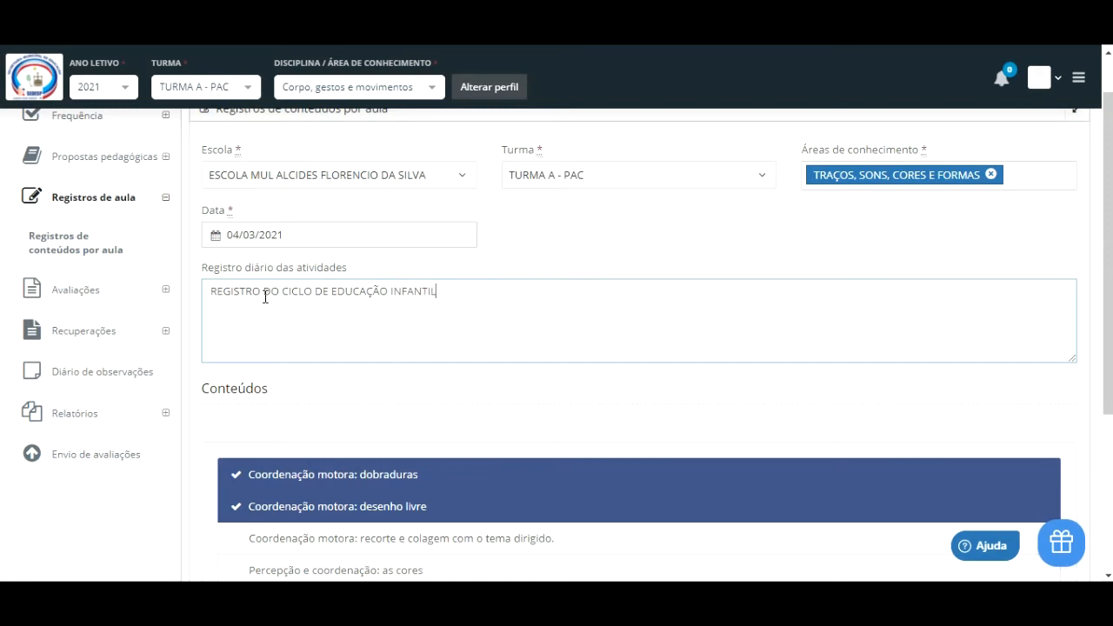
text(.)
Add "Desenhos xerocados para pintar e dobradura de barquinhos e aviões" below a blank line in the daily activities text and save the record
key(Return)
key(Return)
text(Desenhos xerocados par)
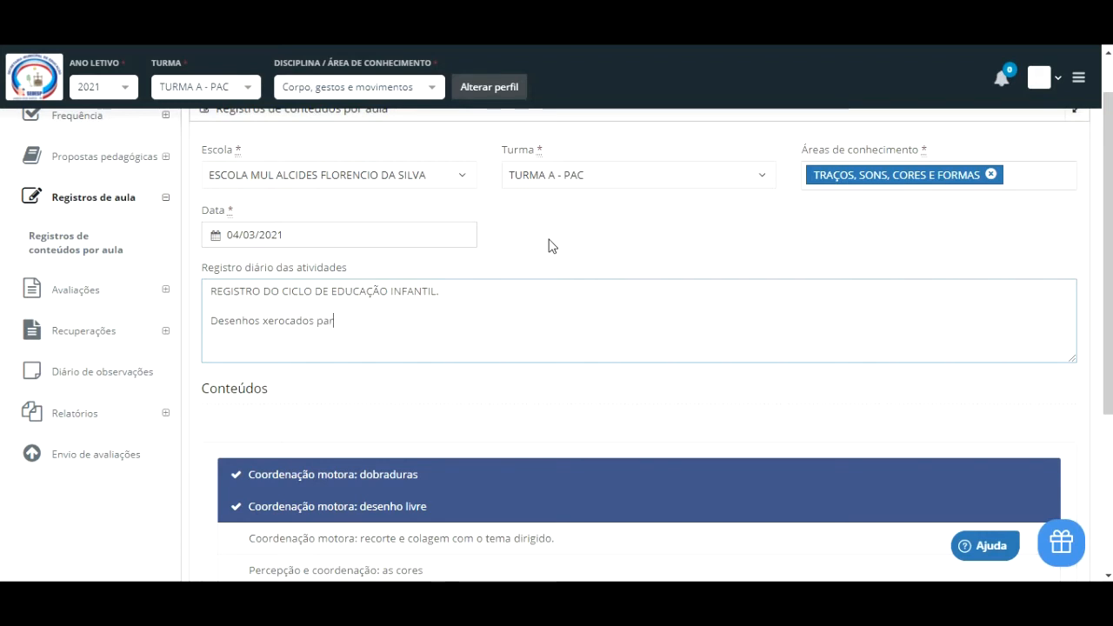
text(pintar )
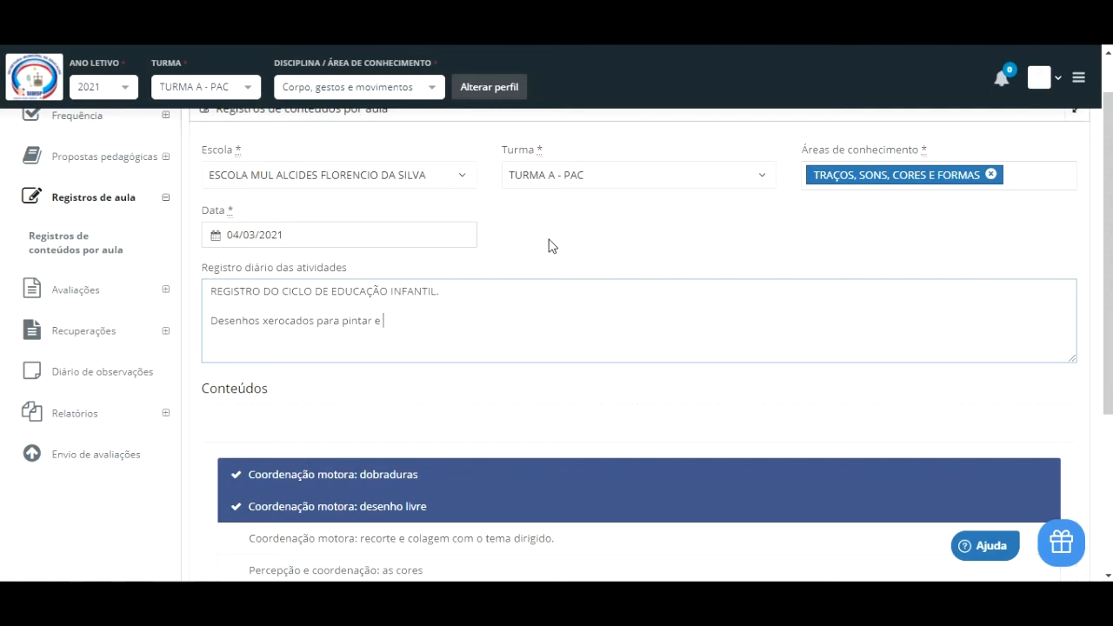
text(e dobradura)
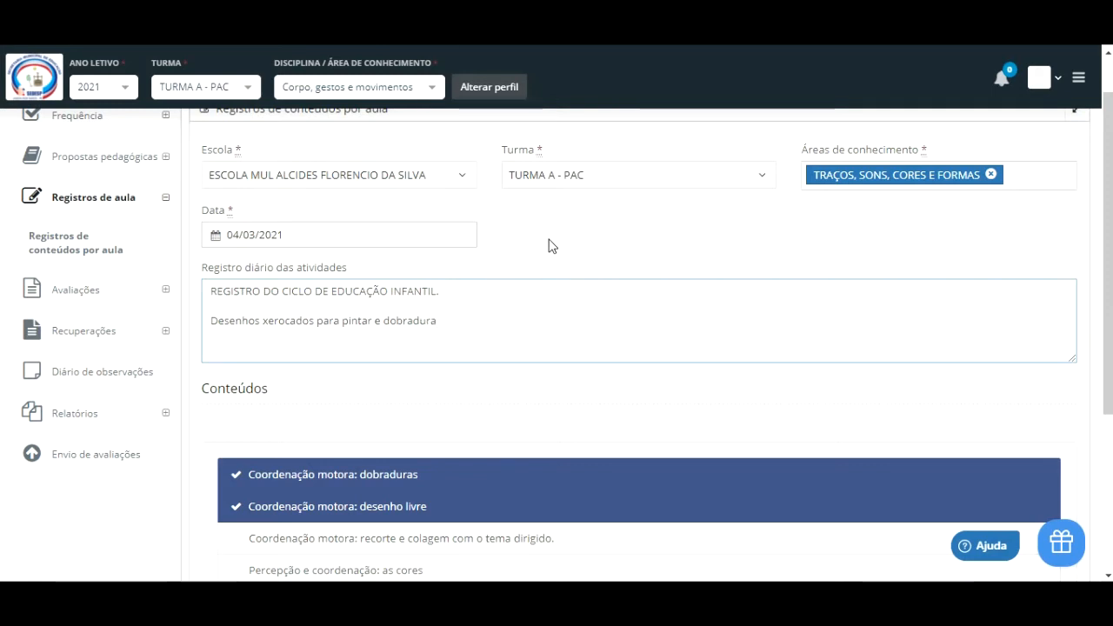
text( de barquinhos e aviões)
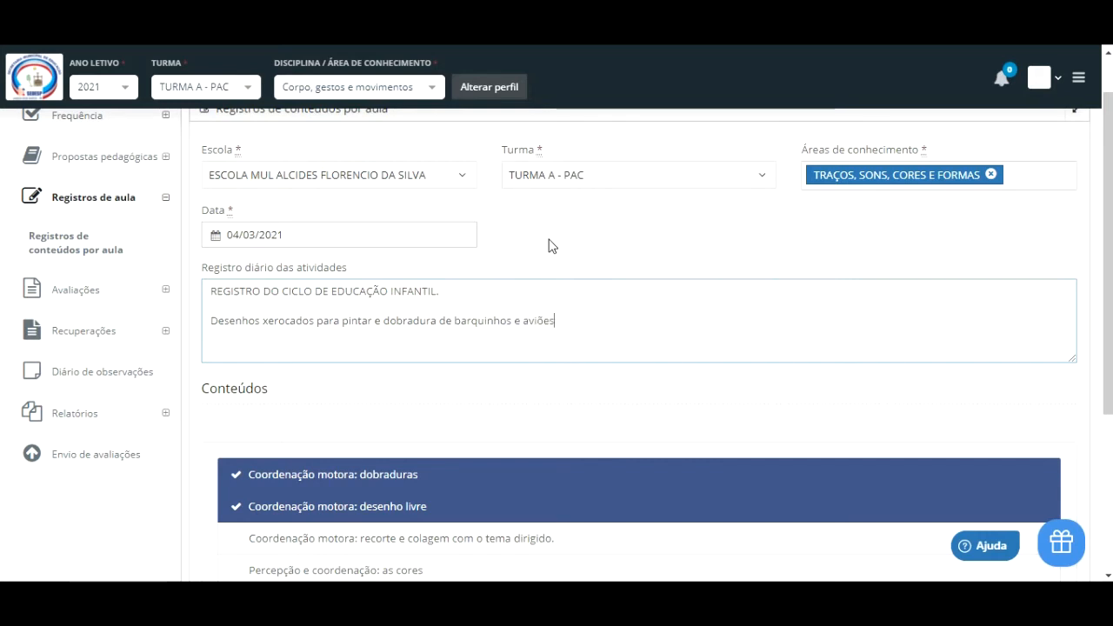
scroll(608, 300, down, 3)
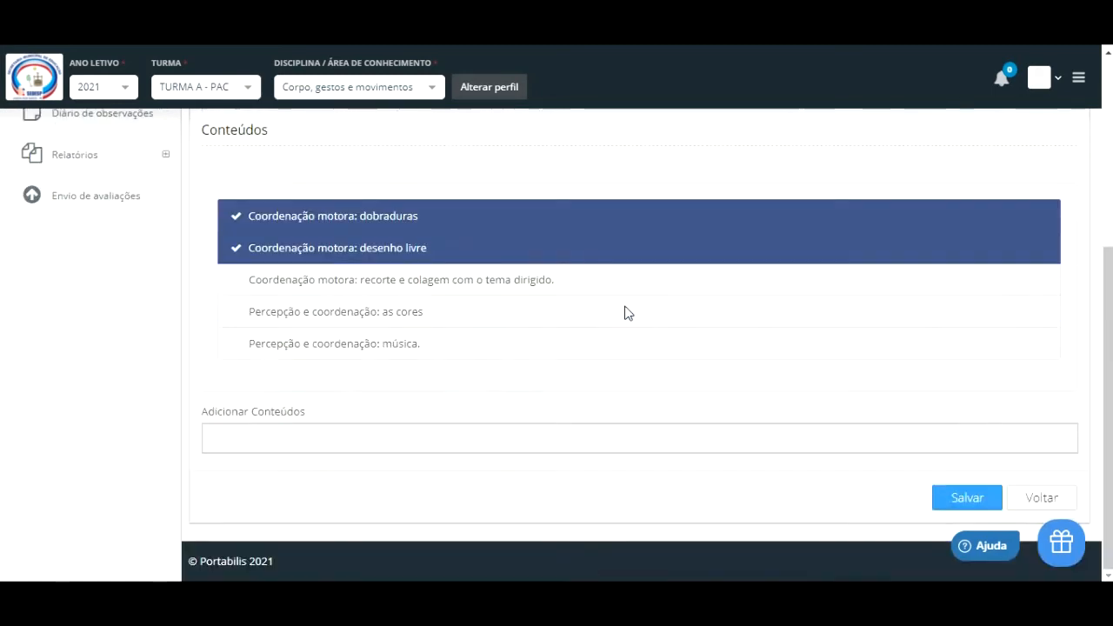
click(935, 497)
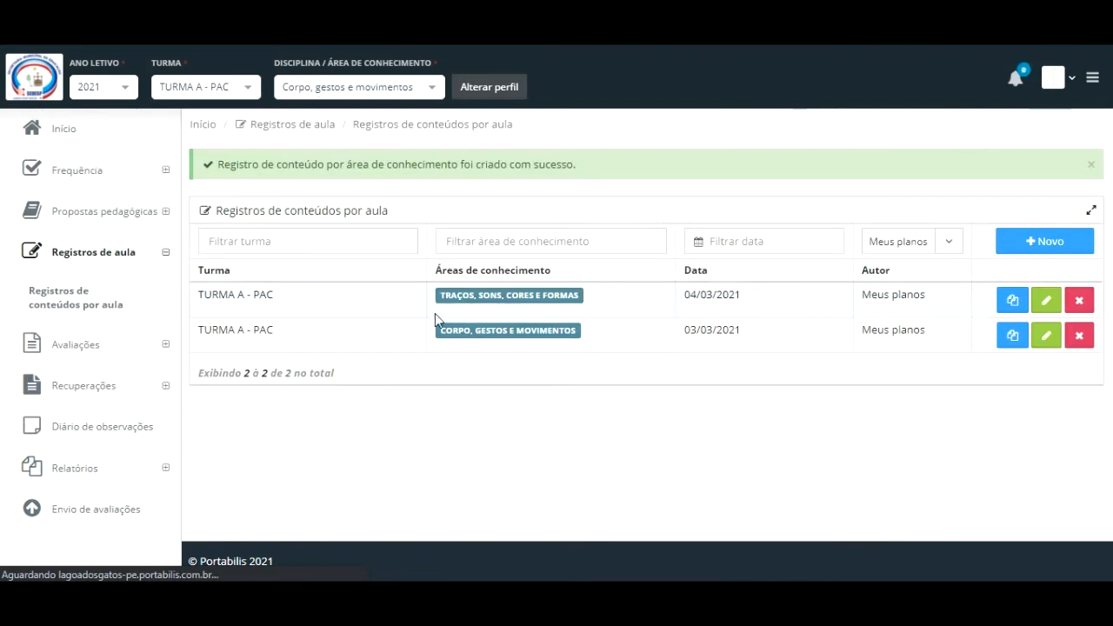
Switch the profile to TURMA A - 1º ANO with the Artes knowledge area
click(206, 87)
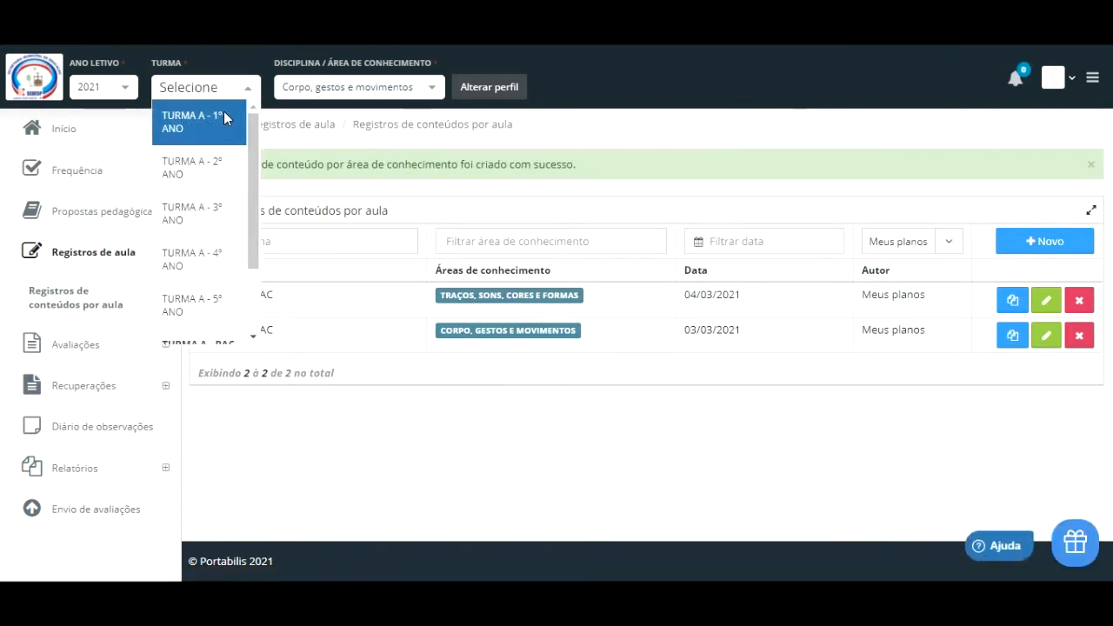
click(202, 132)
click(352, 84)
click(348, 130)
click(490, 87)
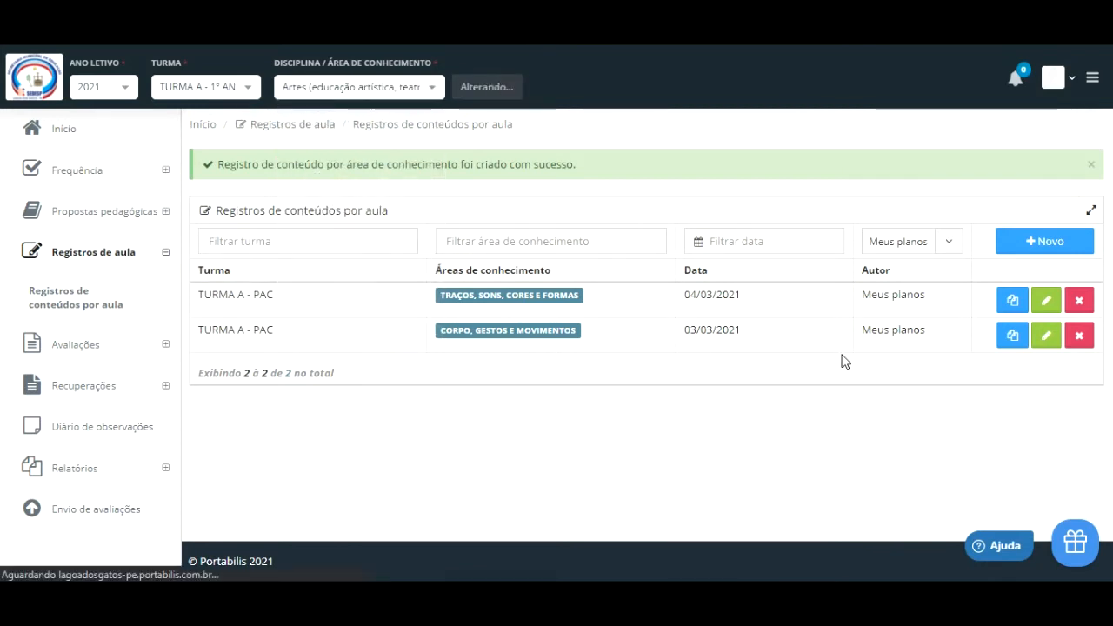
Start a new content record for TURMA A - 1º ANO with areas Educação física and Artes, dated 03/03/2021
click(1035, 243)
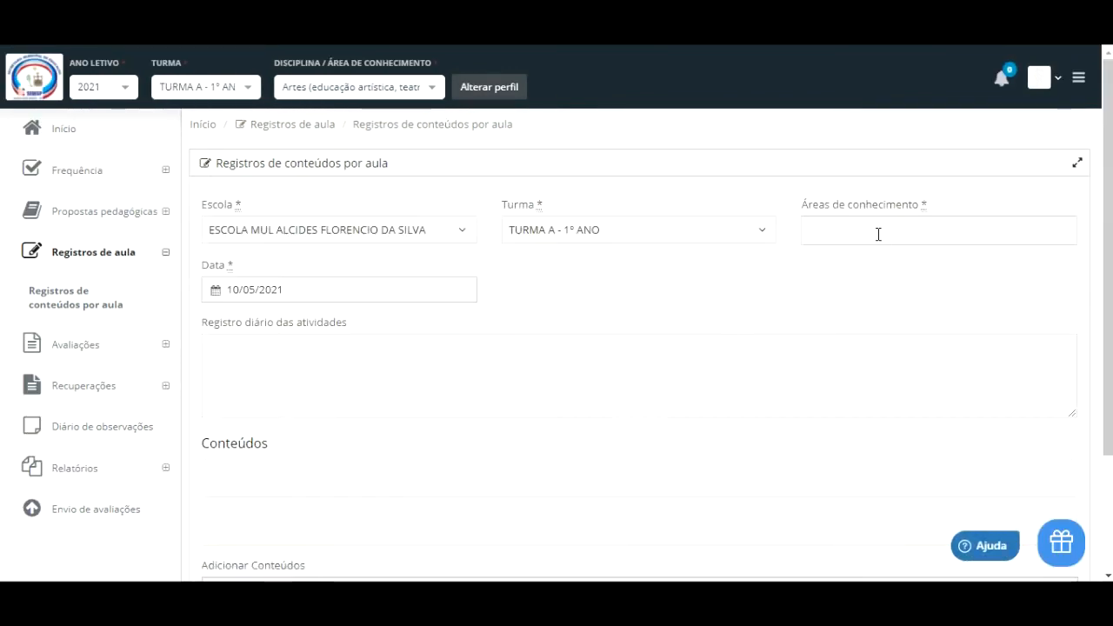
click(879, 232)
click(848, 334)
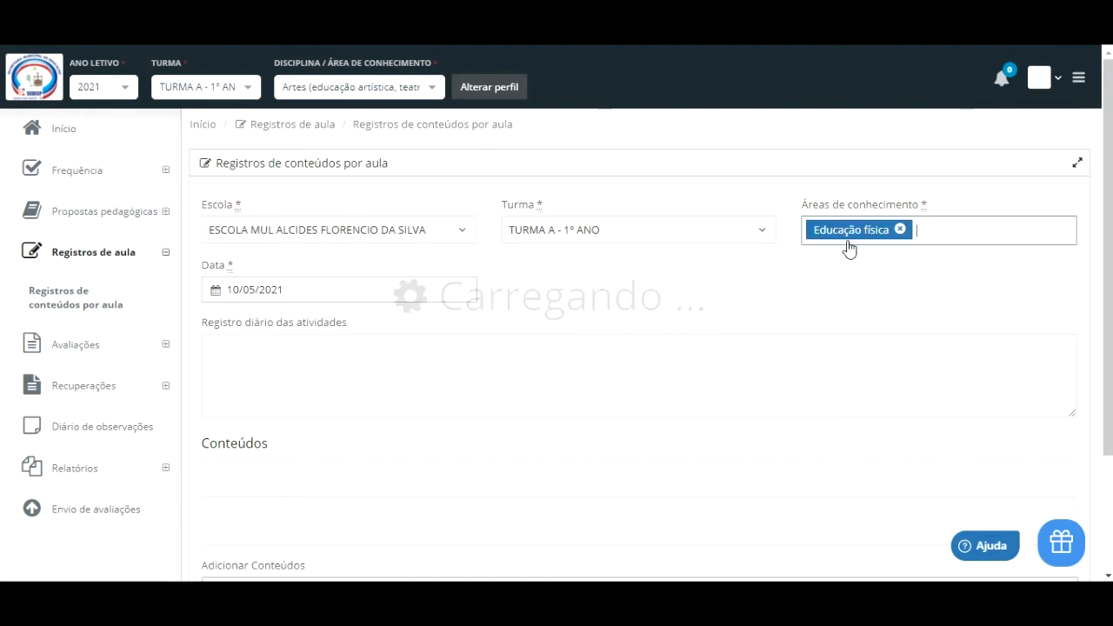
click(929, 229)
click(869, 283)
click(291, 355)
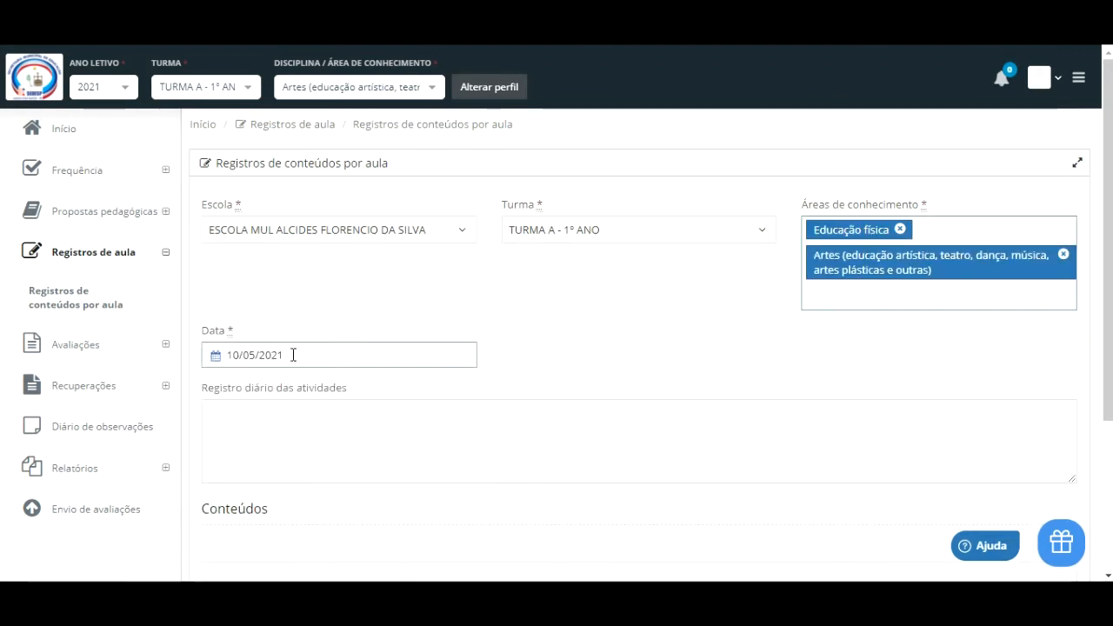
click(216, 384)
click(216, 385)
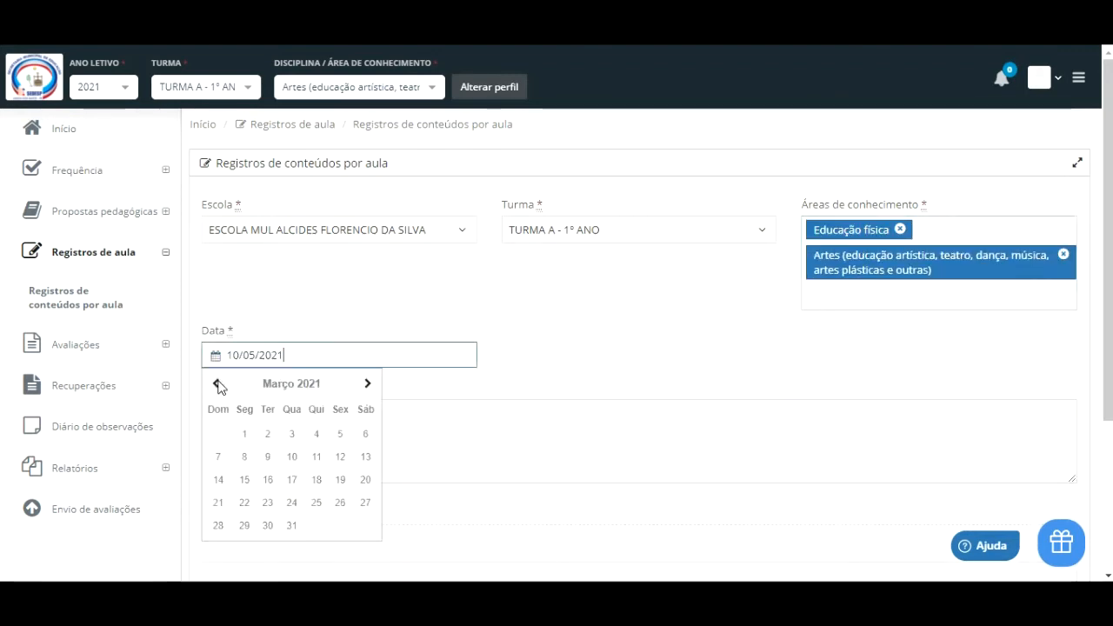
click(292, 435)
Mark the contents "A linha imaginária e o movimento" and "Texturas gráficas com pontos, linhas e formas" for the 1º ANO record
scroll(310, 318, down, 3)
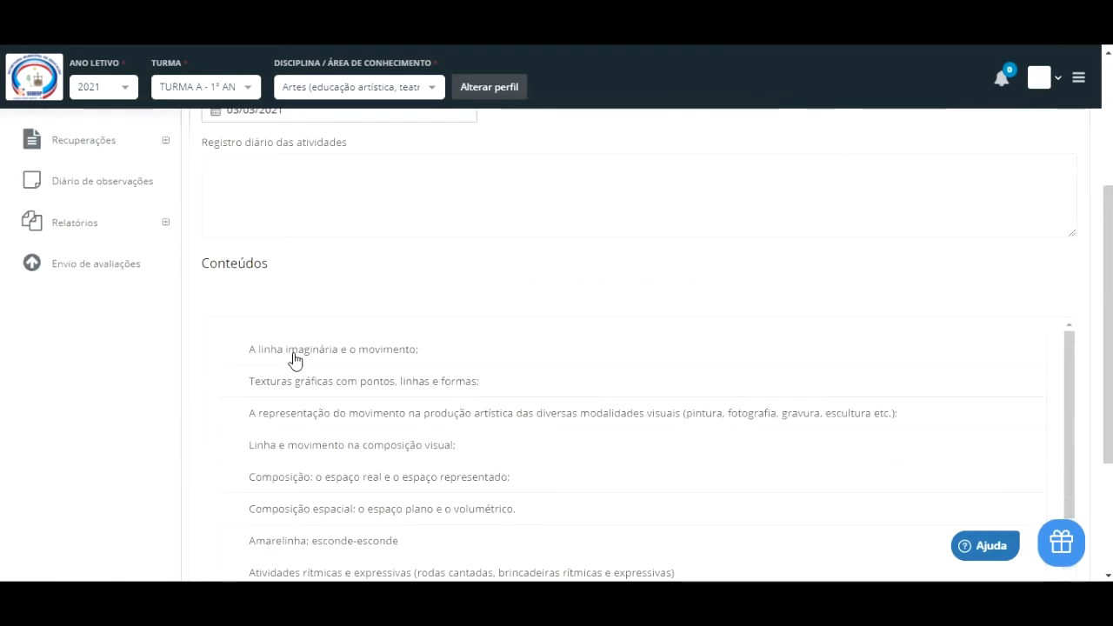
click(294, 360)
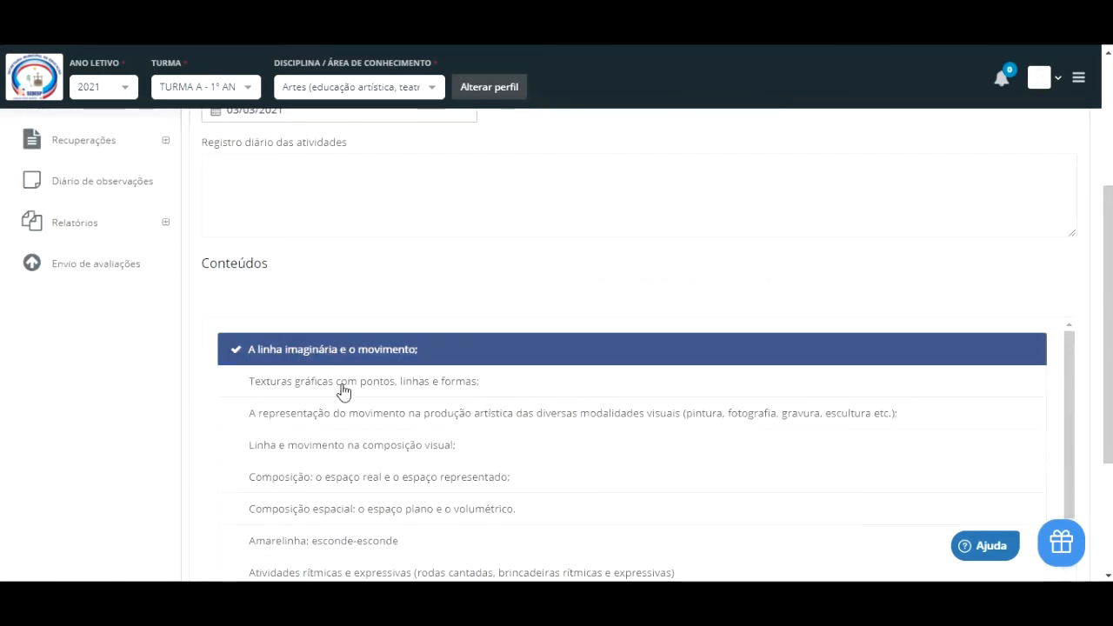
click(342, 393)
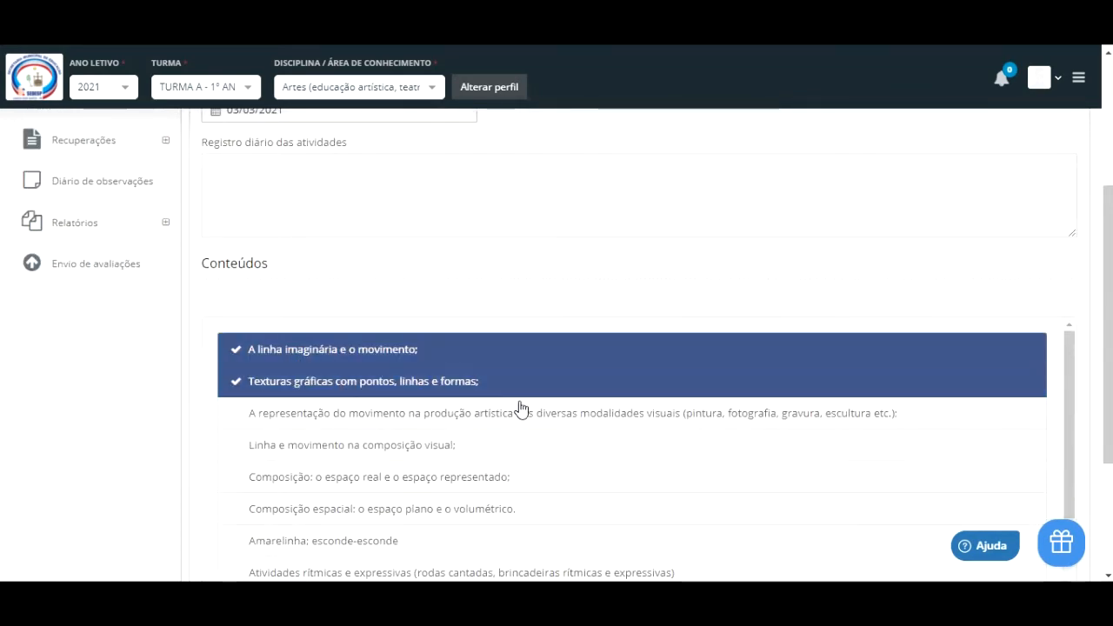
Enter "REGISTRO DE AULA DO 1º CICLO." as the daily activities record for TURMA A - 1º ANO
scroll(664, 380, up, 2)
scroll(664, 379, up, 1)
click(296, 353)
text(Re)
key(BackSpace)
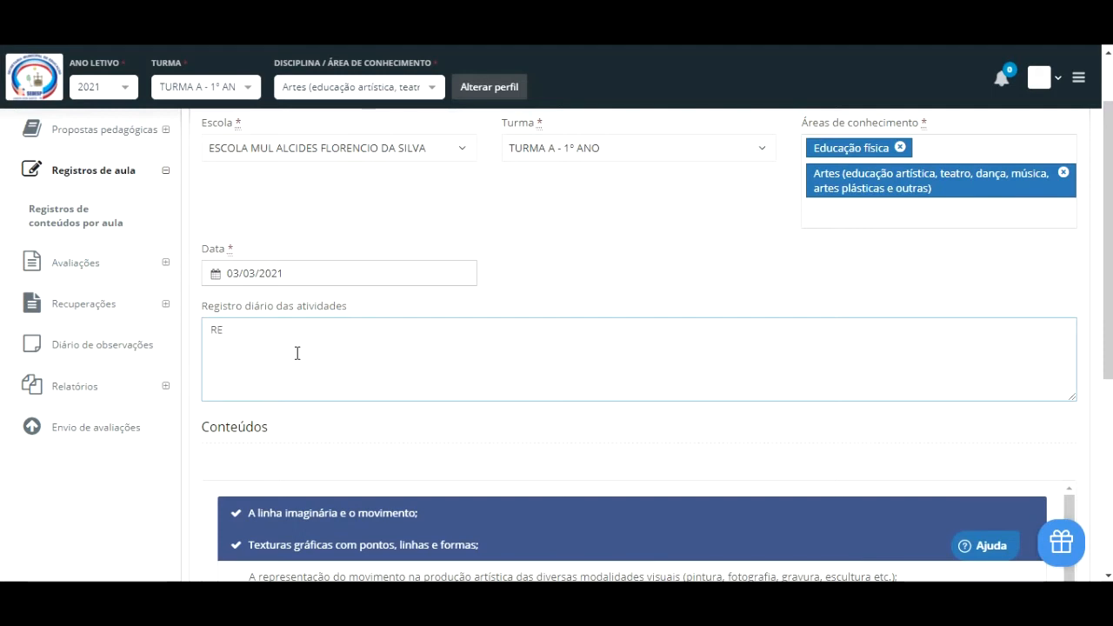
text(EGISTRO )
text(1º C)
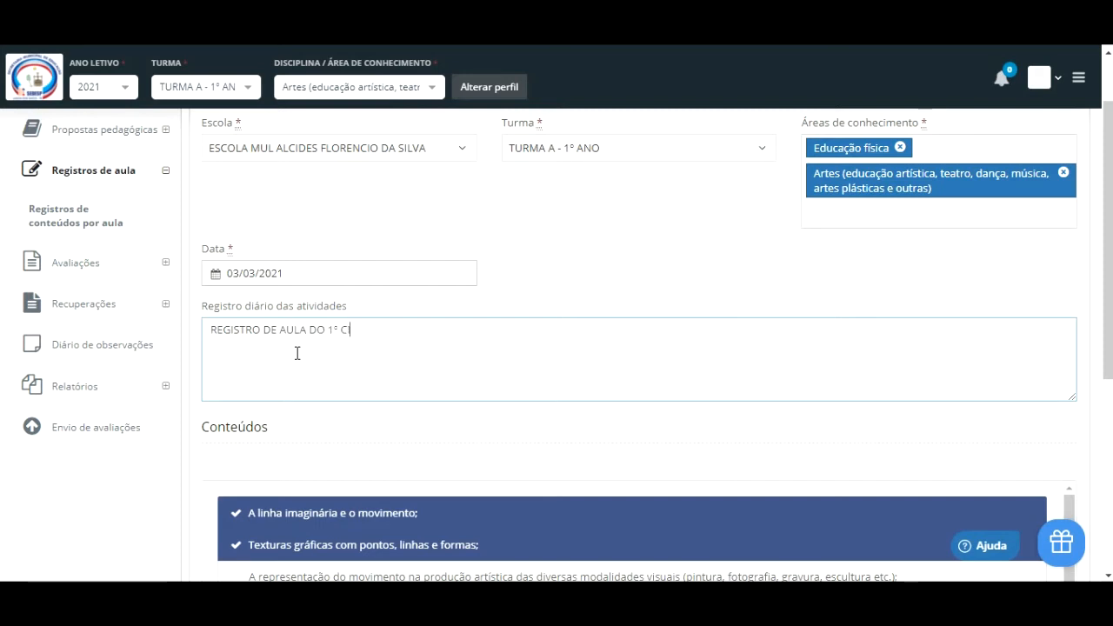
text(.)
Add "Colagem e recortes" below a blank line in the daily activities text and save the record
key(Return)
key(Return)
text(Colagem)
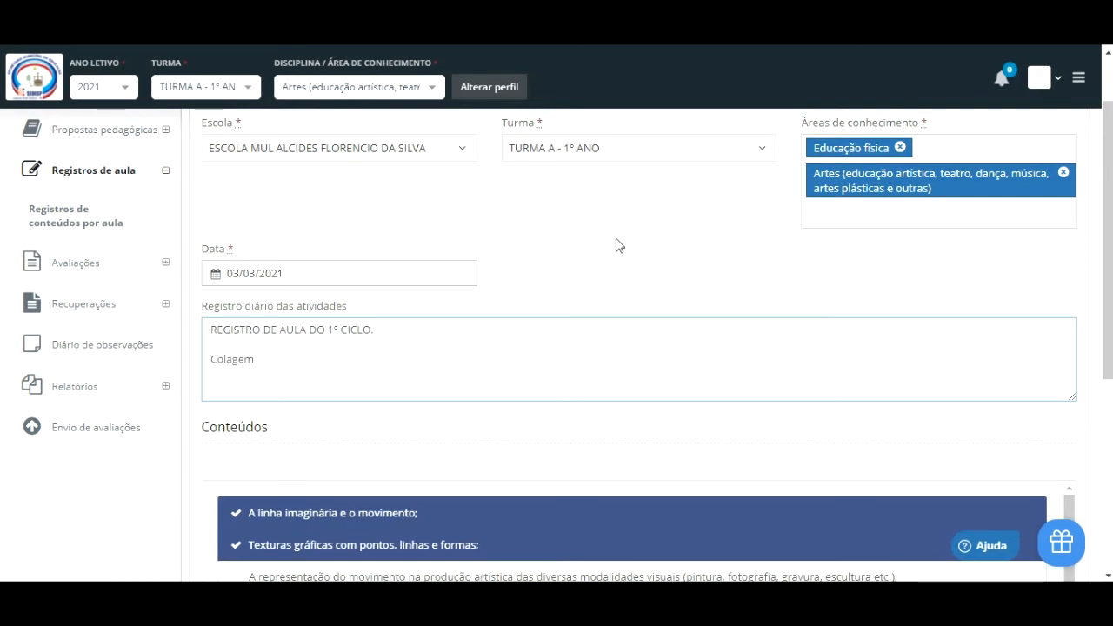
text( e reciortes)
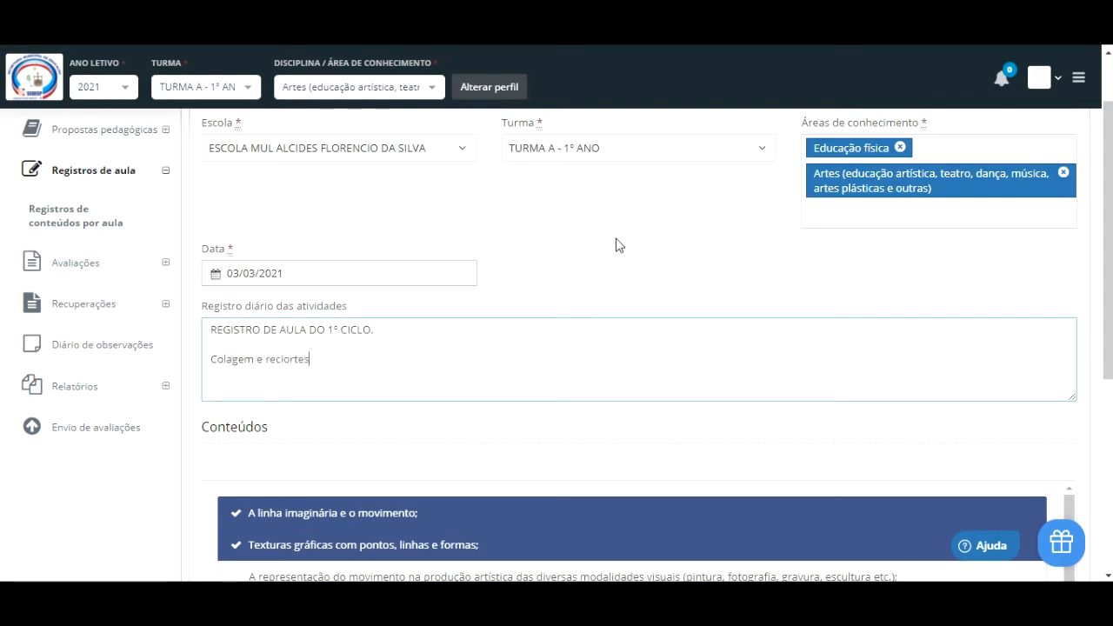
key(BackSpace)
key(BackSpace)
key(BackSpace)
key(BackSpace)
key(BackSpace)
key(BackSpace)
text(ort)
scroll(616, 244, down, 4)
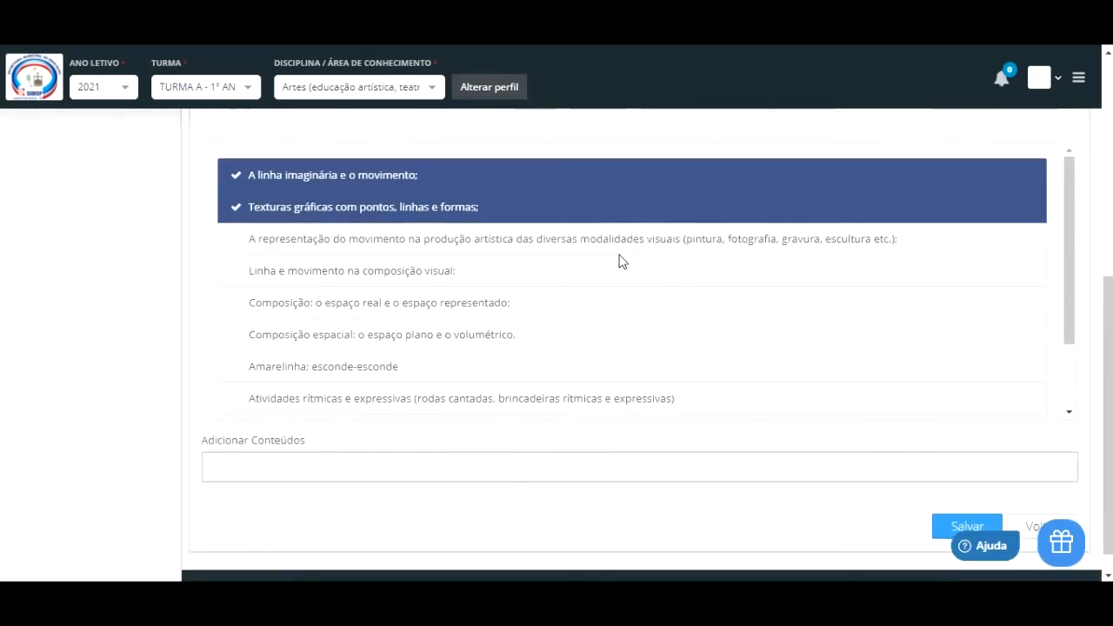
click(954, 498)
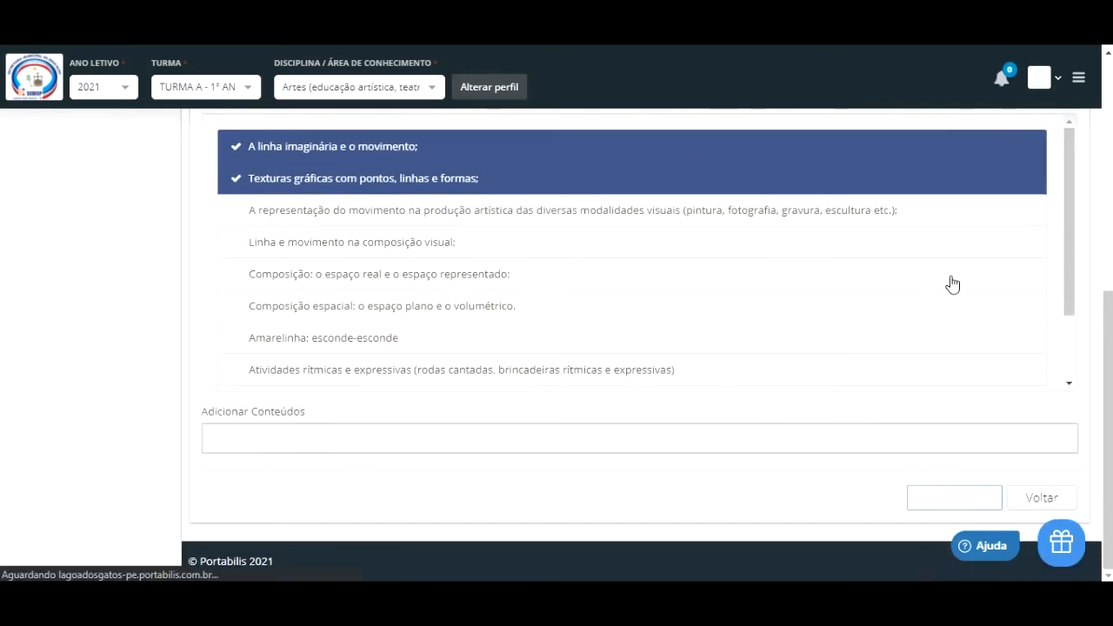
Switch the profile to TURMA A - 4º ANO with the Artes knowledge area
click(200, 87)
drag(253, 156, 250, 227)
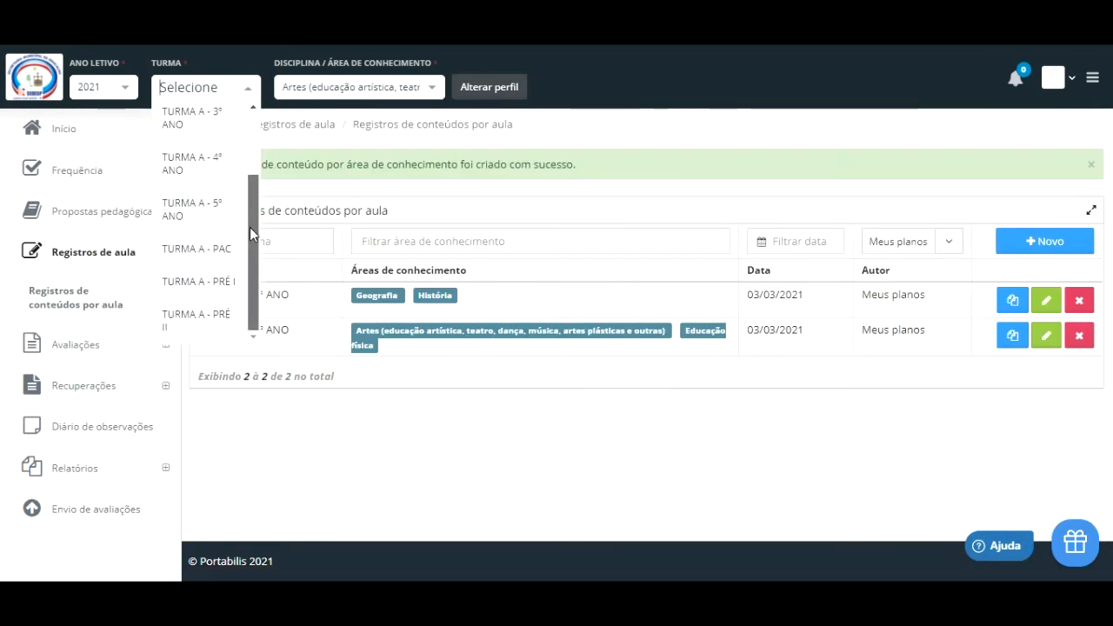
click(218, 164)
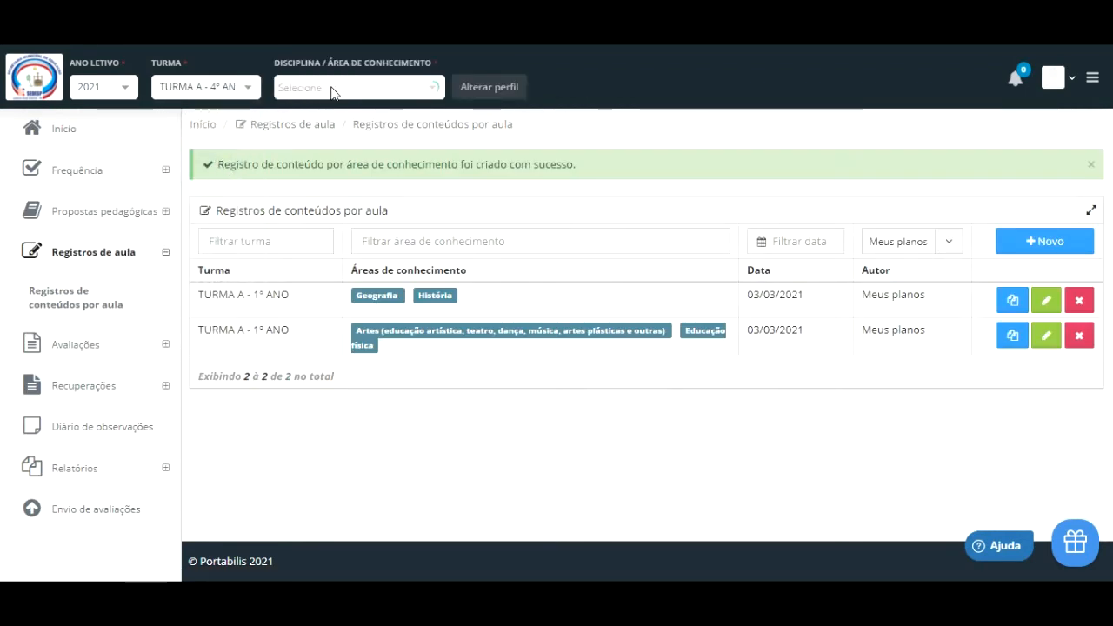
click(341, 90)
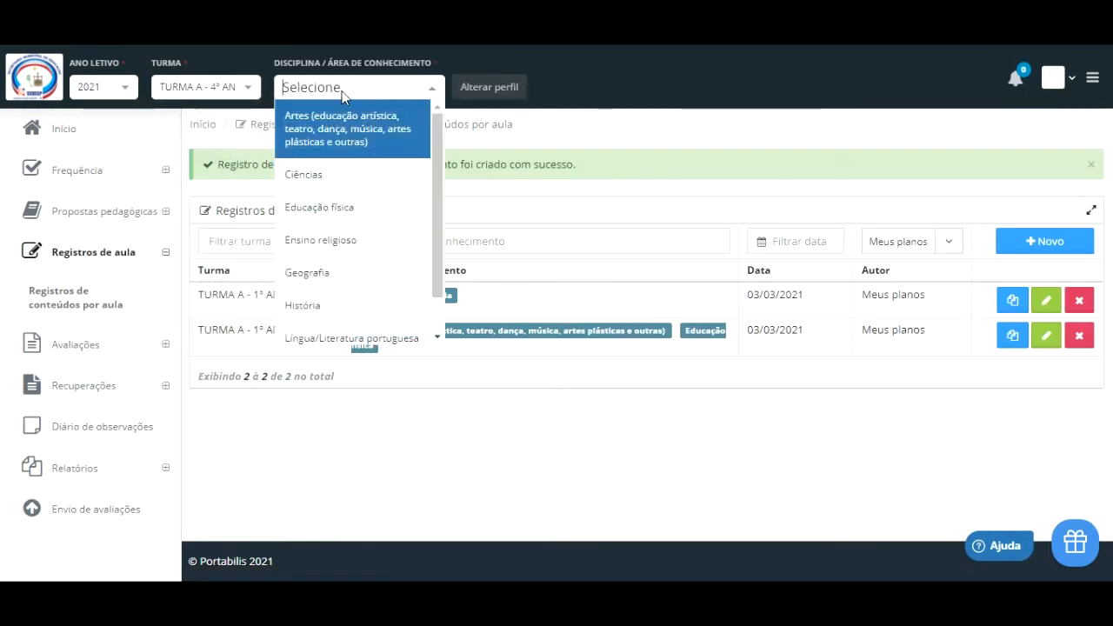
click(297, 138)
click(512, 92)
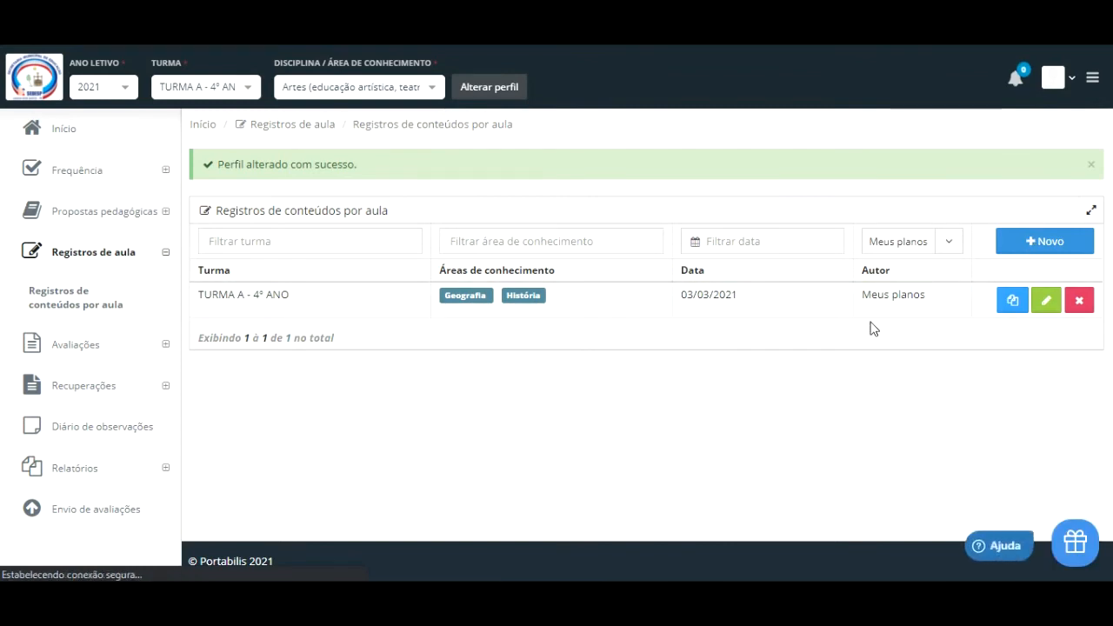
Start a new content record for TURMA A - 4º ANO with areas Artes and Educação física, dated 04/03/2021
click(851, 235)
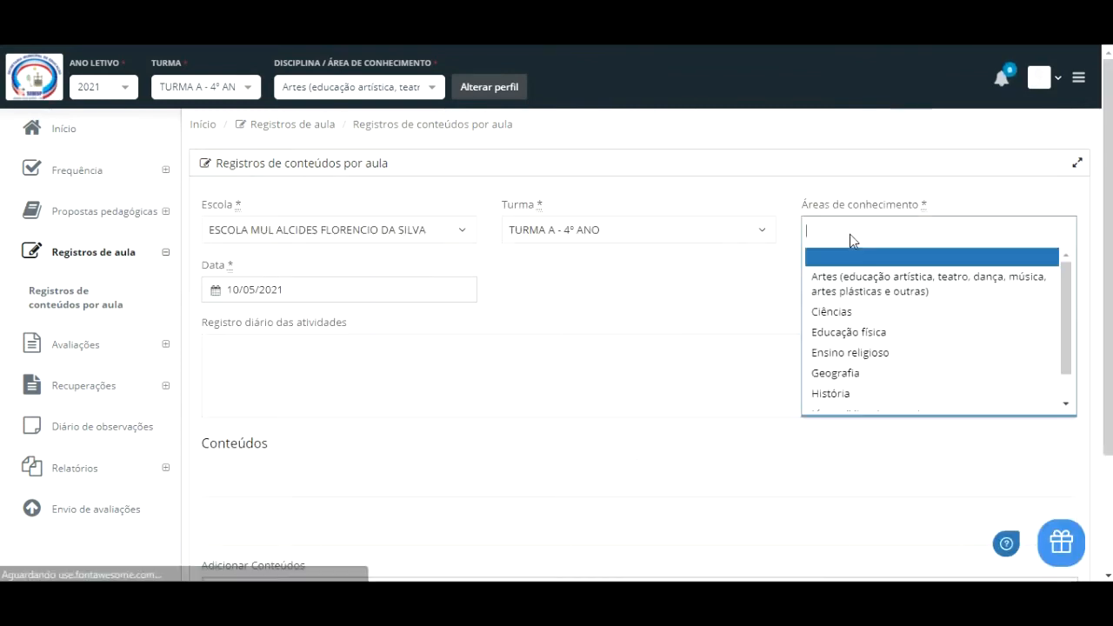
click(842, 287)
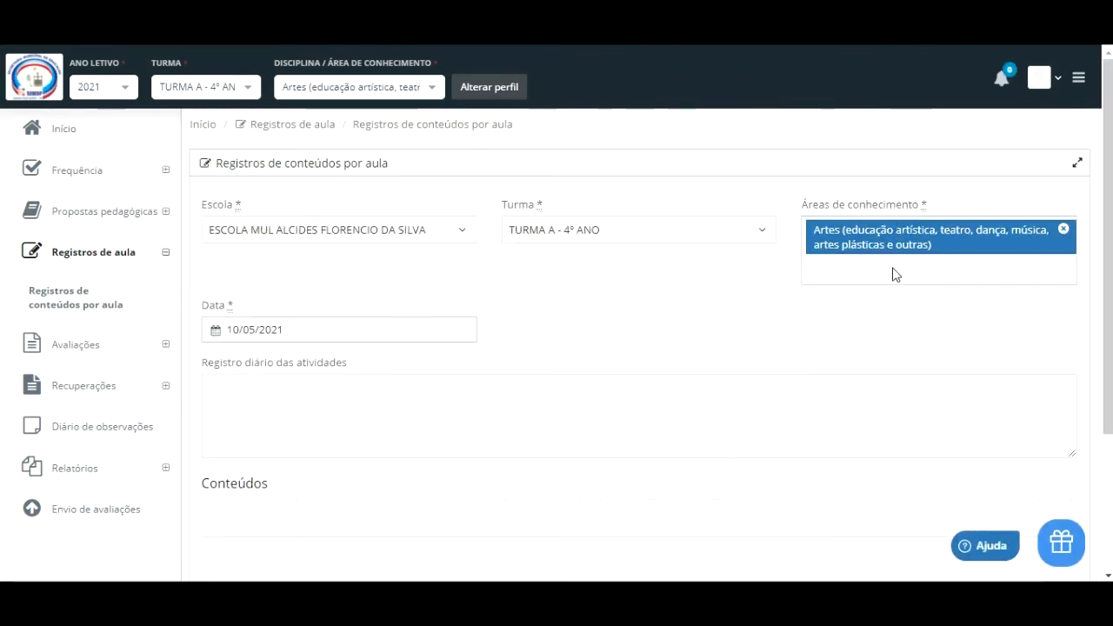
click(893, 270)
click(835, 342)
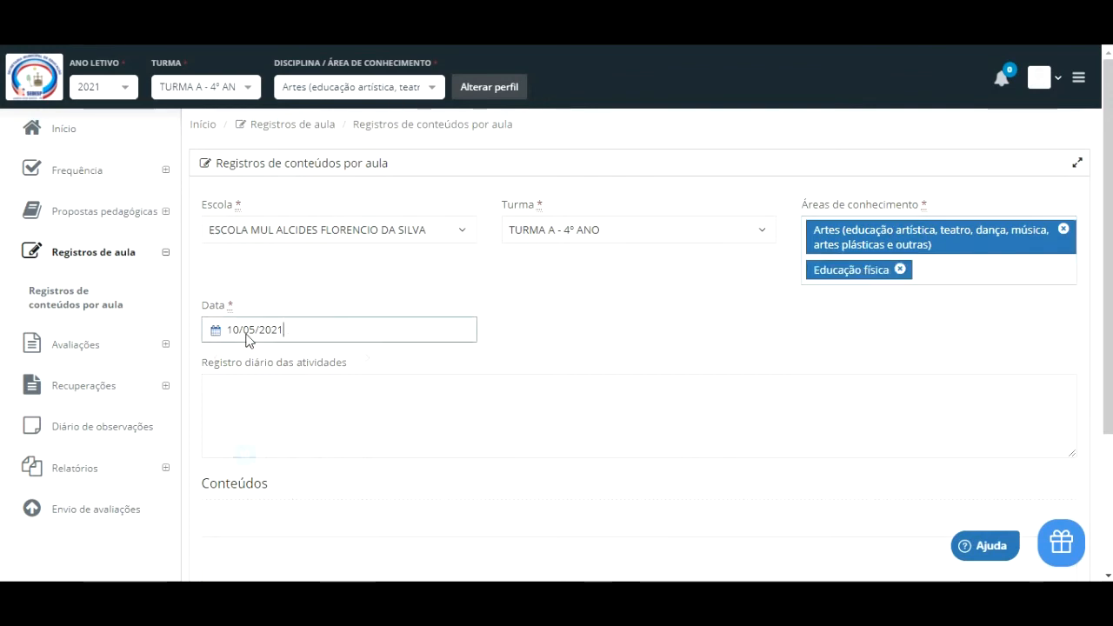
click(360, 336)
click(217, 360)
click(217, 359)
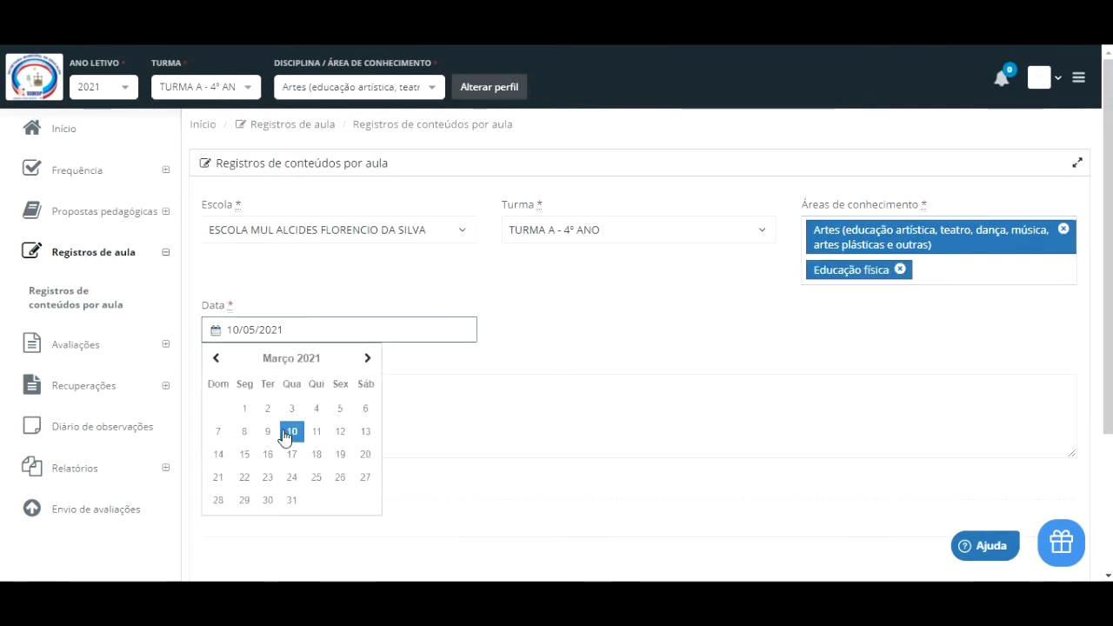
click(316, 408)
Enter "REGISTRO DE AULA DO 2º CICLO." as the daily activities record for TURMA A - 4º ANO
click(336, 403)
scroll(336, 403, down, 2)
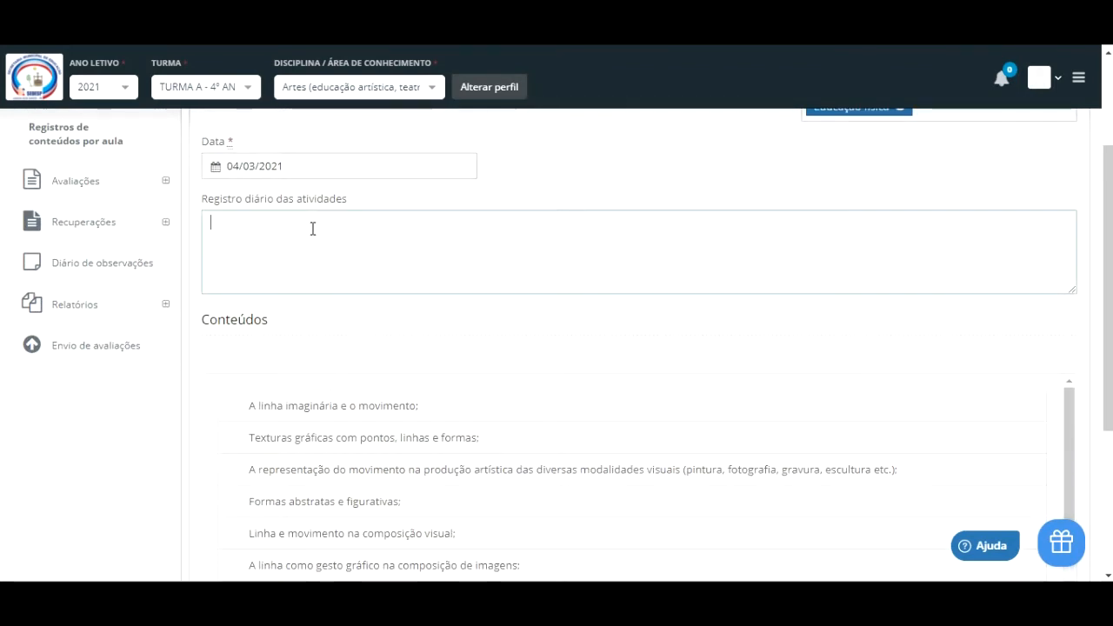
text(REGISTRO DE A)
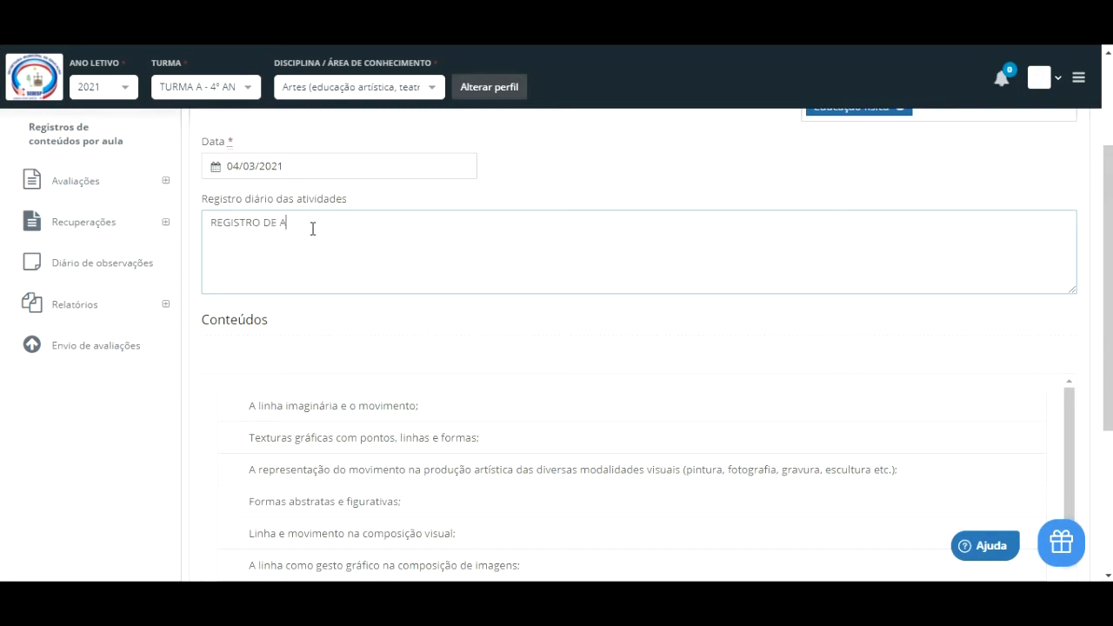
text(ULA DO 2º CICLO.)
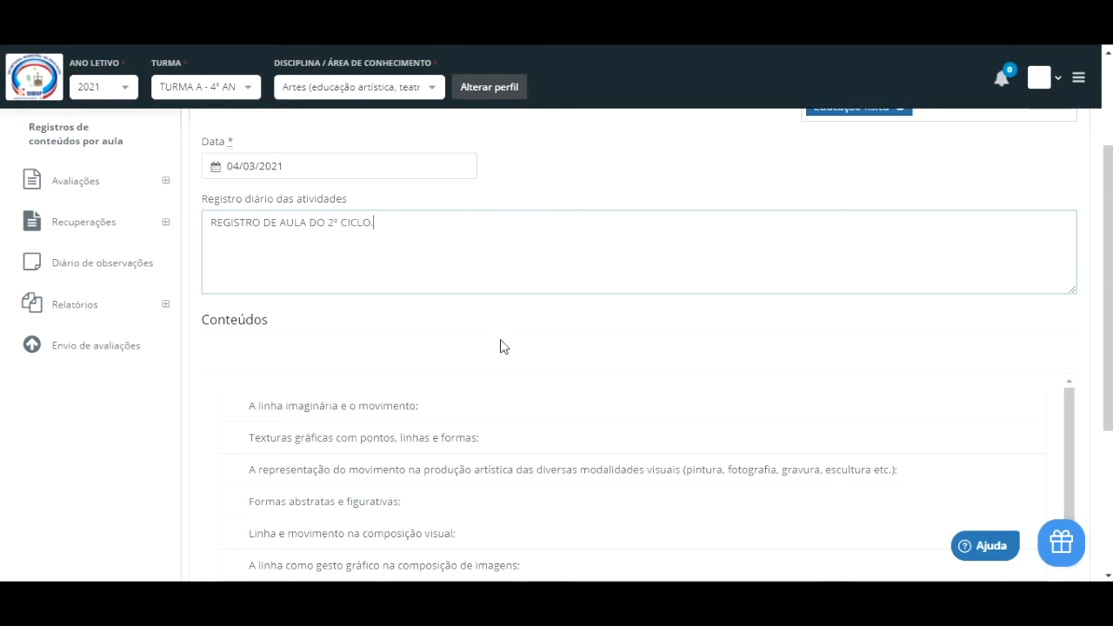
Mark "A linha imaginária e o movimento" and "Texturas gráficas com pontos, linhas e formas" as contents and save the 4º ANO record
scroll(512, 357, down, 1)
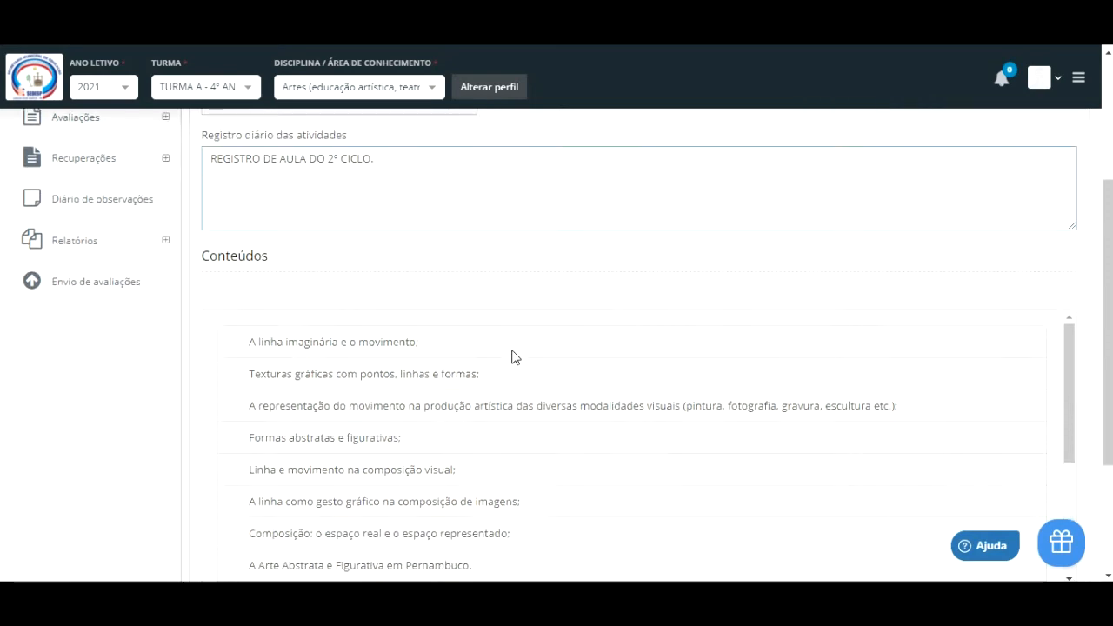
click(246, 328)
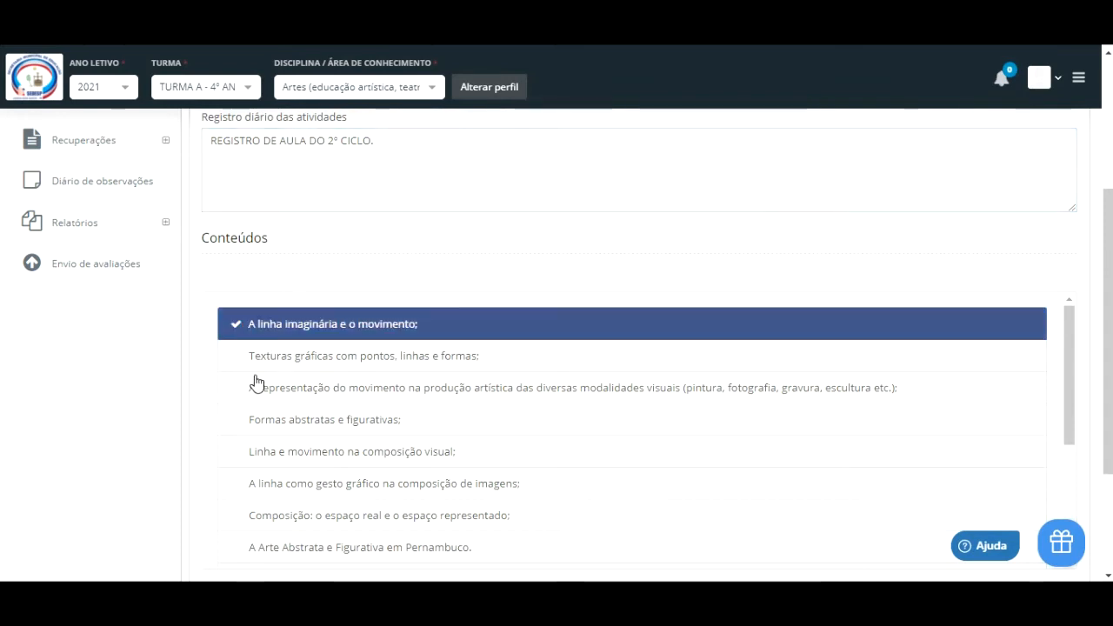
click(237, 362)
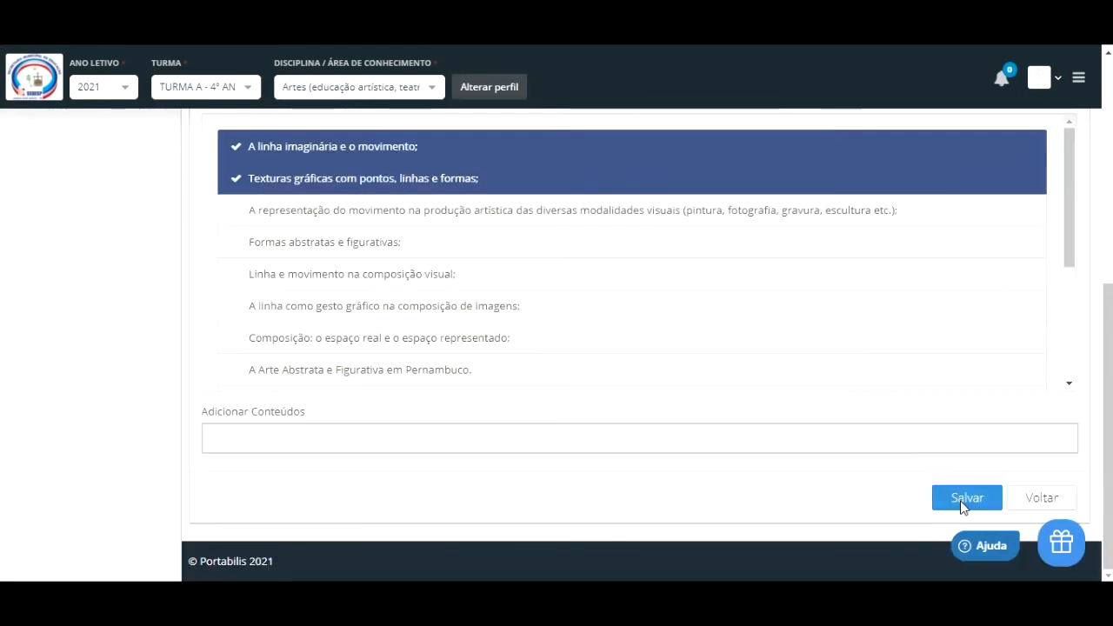
click(961, 502)
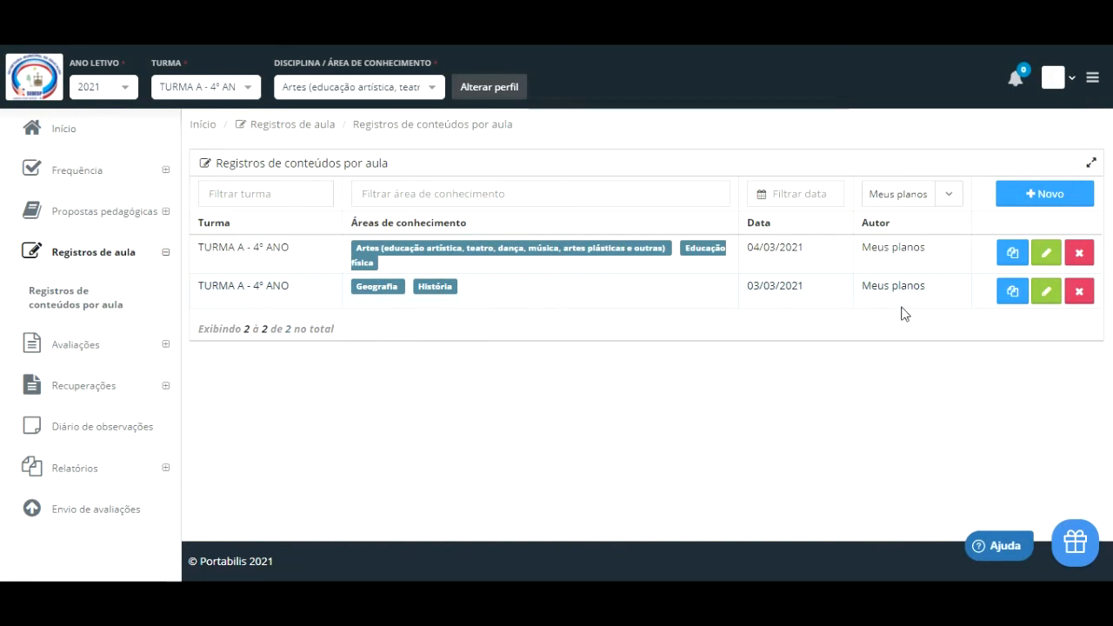
Open the 4º ANO Geografia and História record of 03/03/2021 for editing and review its areas, daily activities text and marked contents
click(1047, 299)
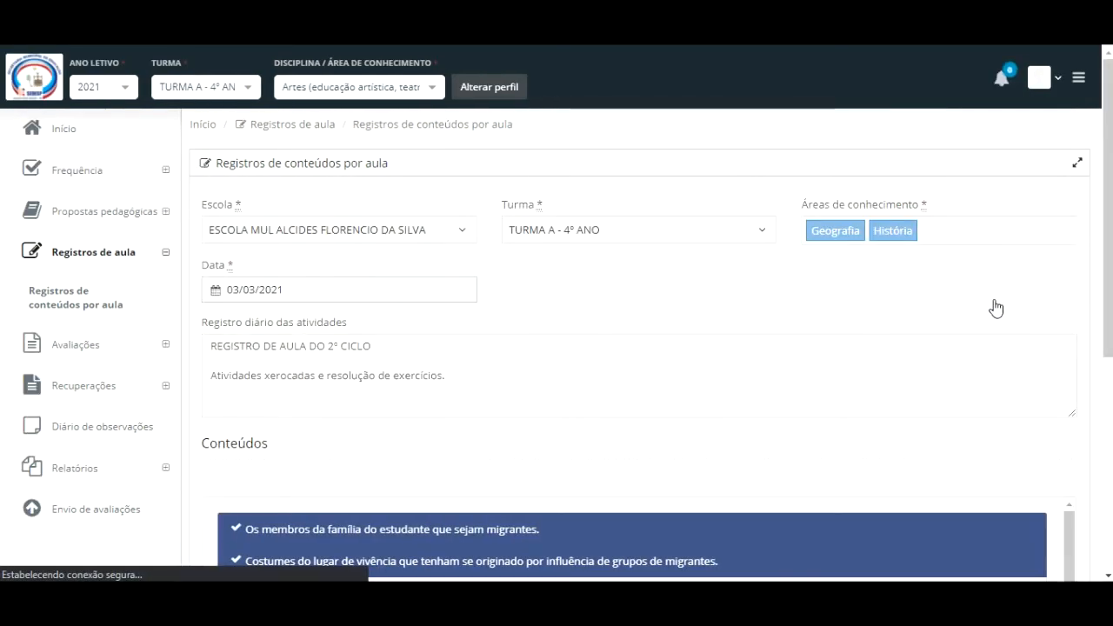
scroll(545, 391, down, 4)
scroll(548, 393, down, 1)
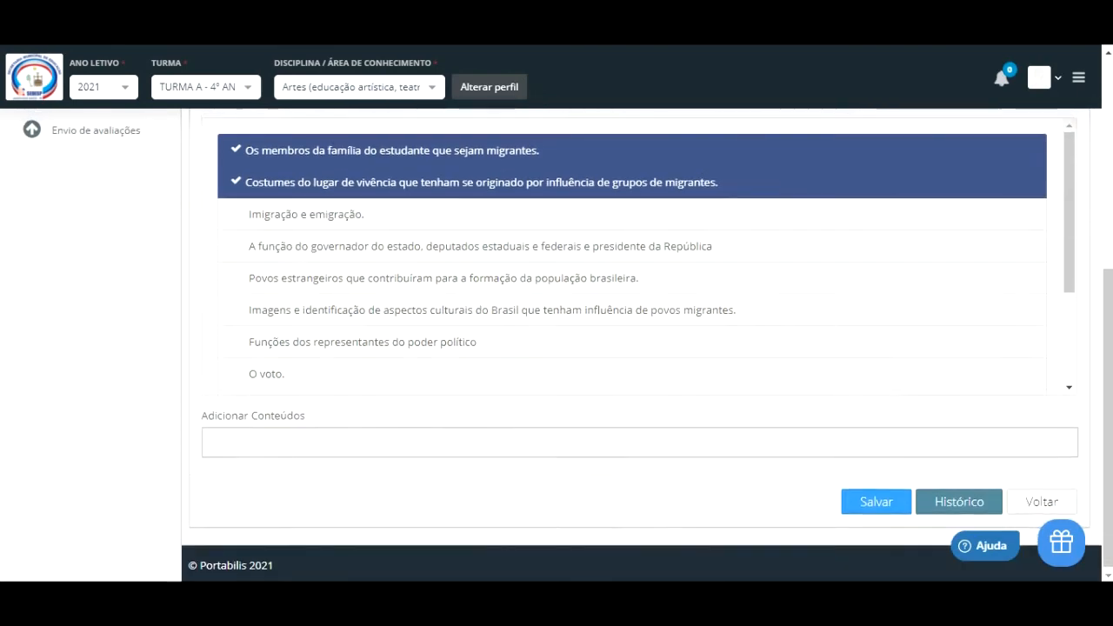
scroll(1026, 398, up, 5)
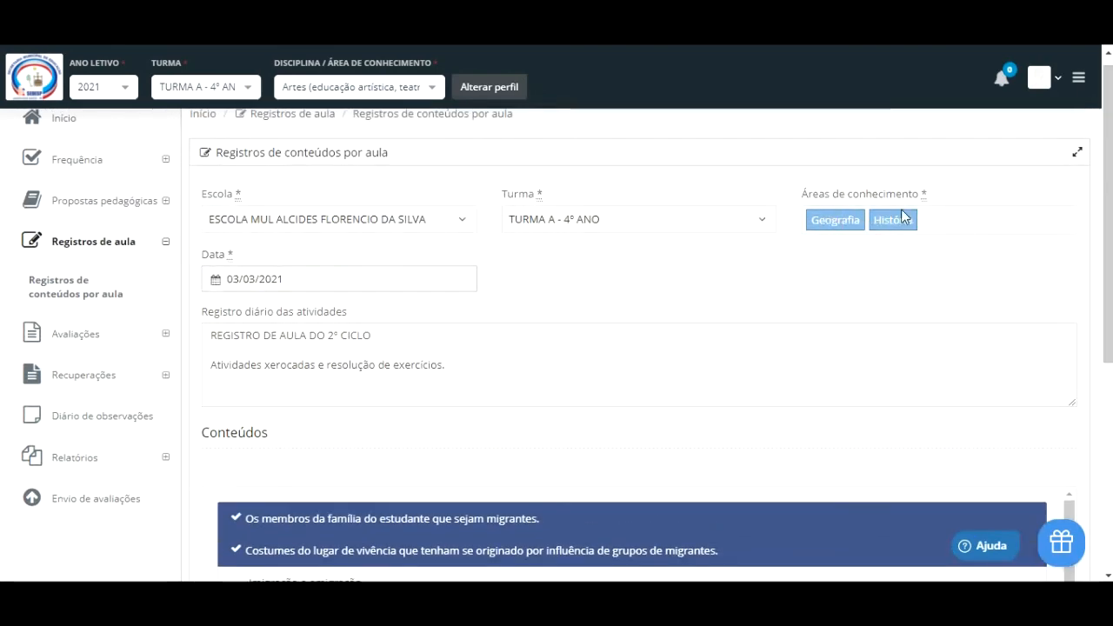
scroll(567, 347, down, 1)
scroll(567, 348, down, 2)
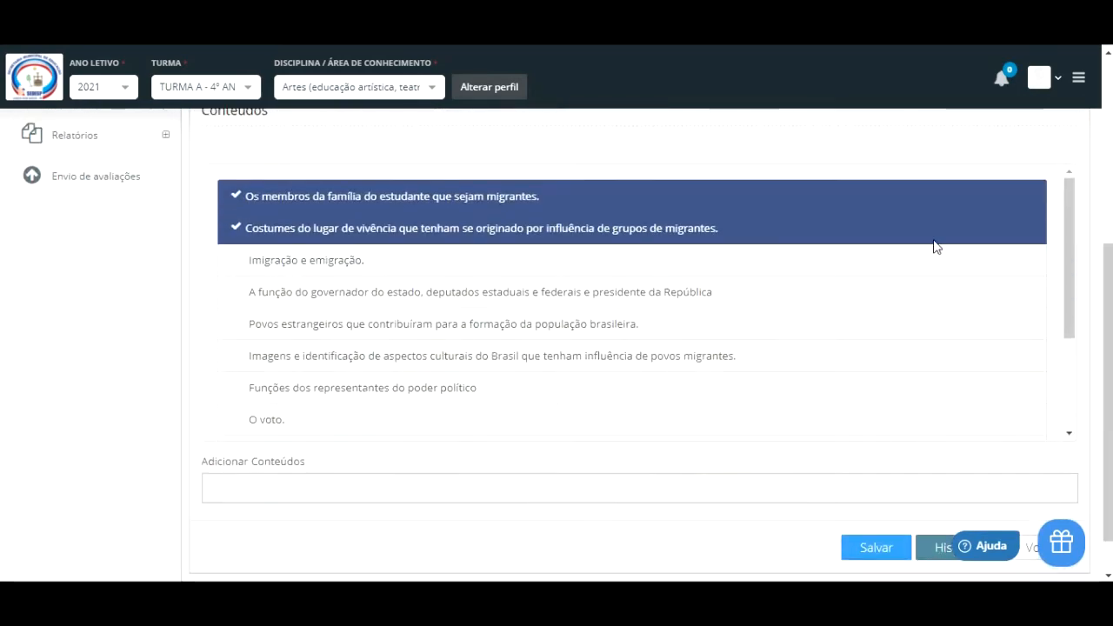
scroll(934, 246, down, 2)
drag(1071, 450, 1070, 348)
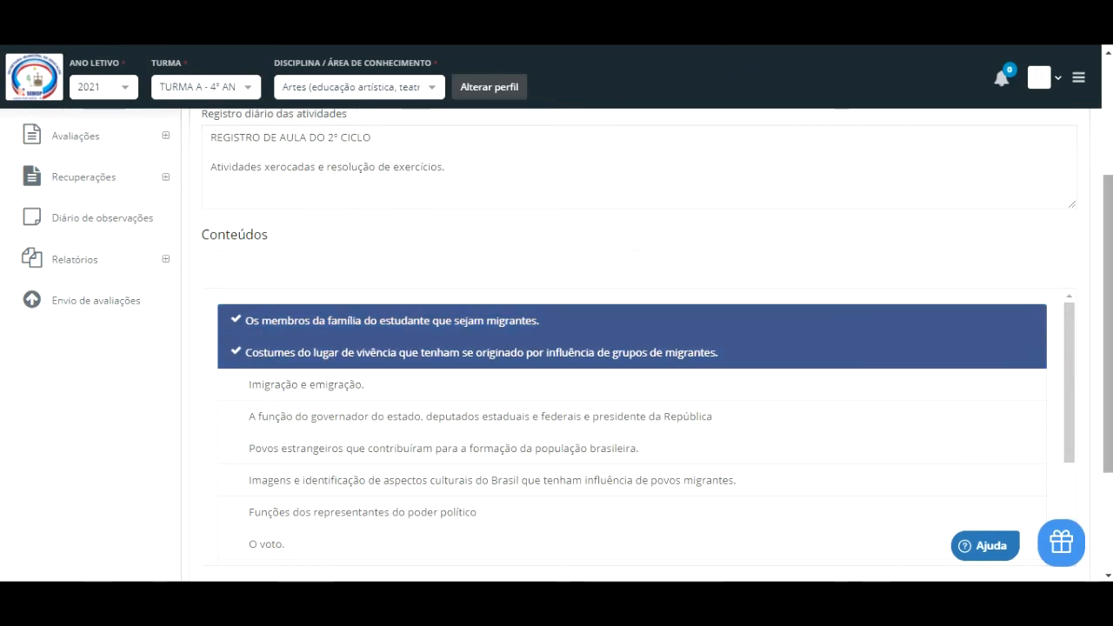
scroll(1087, 375, down, 2)
scroll(1010, 399, up, 4)
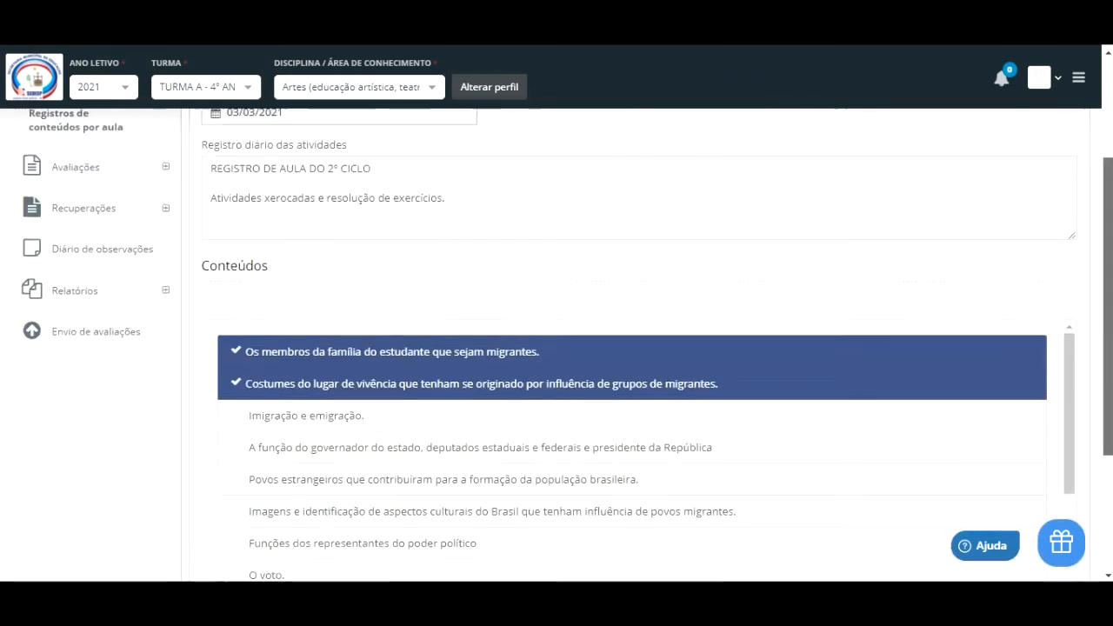
scroll(1011, 291, up, 1)
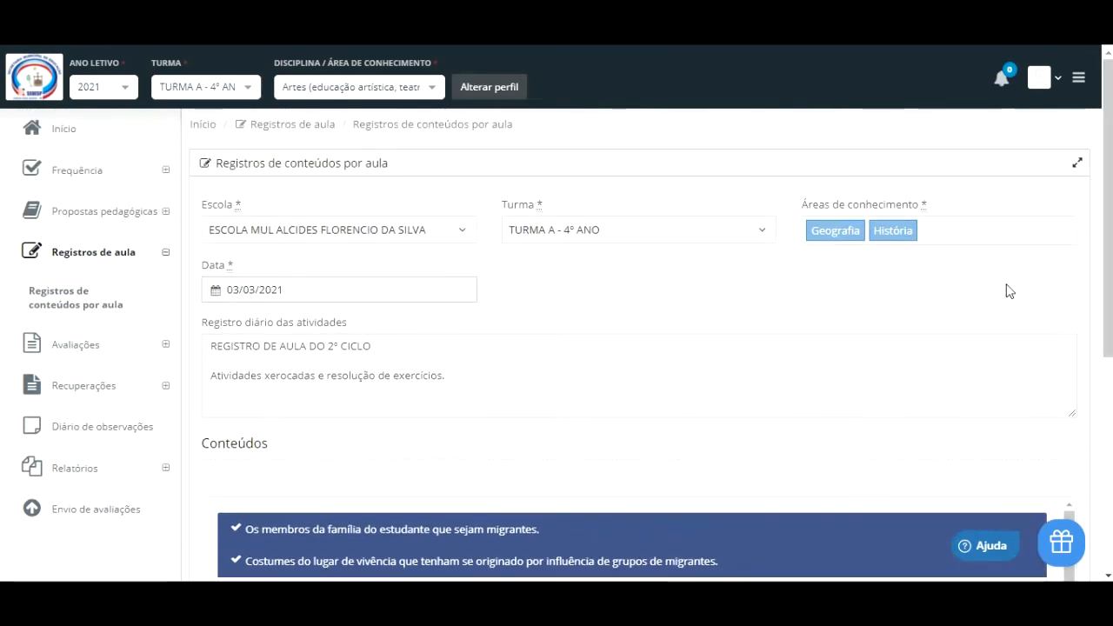
Review the marked and unmarked contents of the 4º ANO record of 03/03/2021 and its field for adding contents
scroll(639, 348, down, 3)
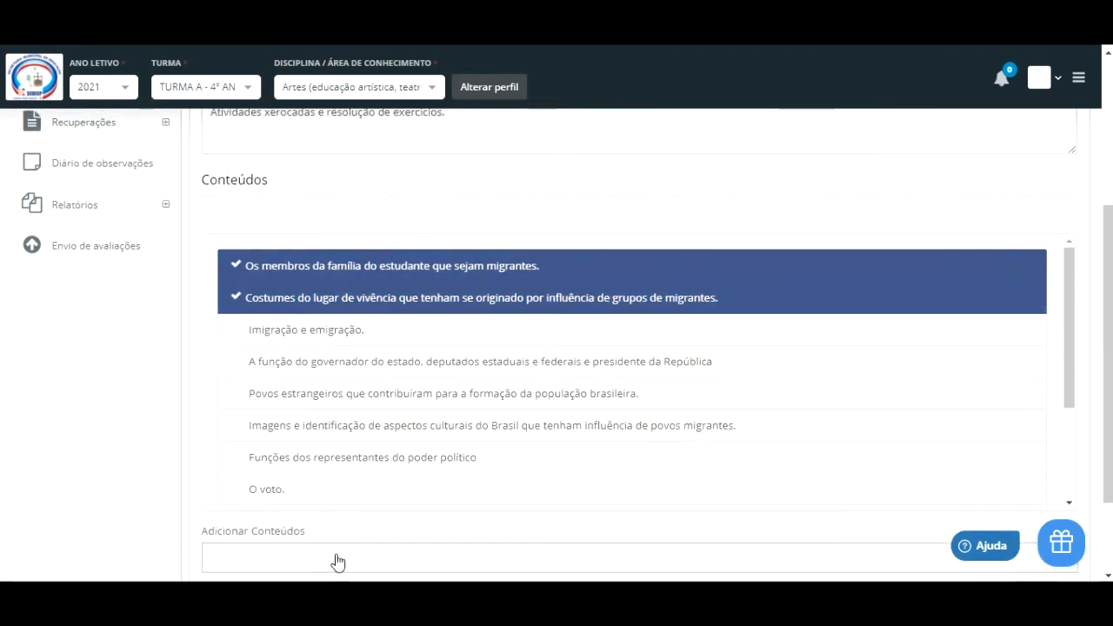
scroll(338, 562, down, 1)
scroll(427, 510, down, 1)
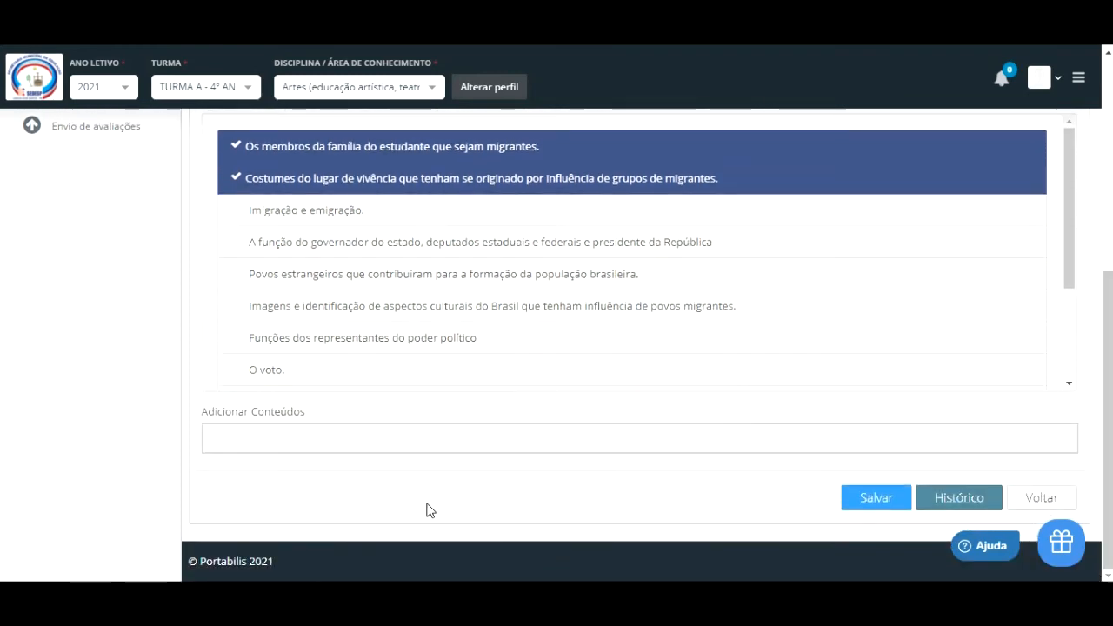
click(255, 439)
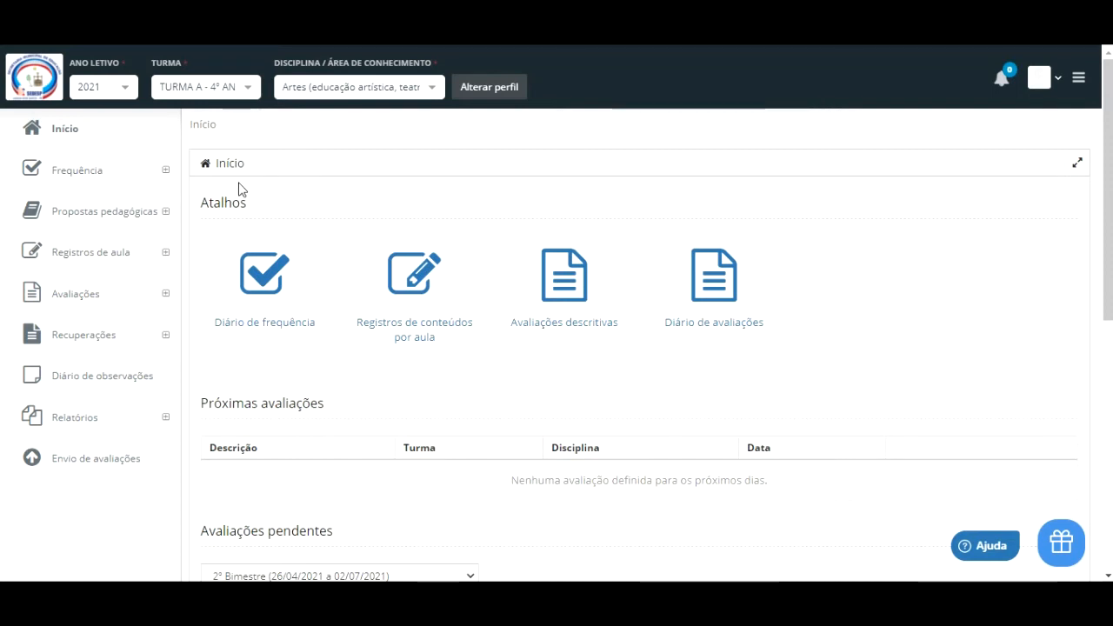
Open the numeric evaluations and start a new numeric evaluation for multiple classes
click(98, 260)
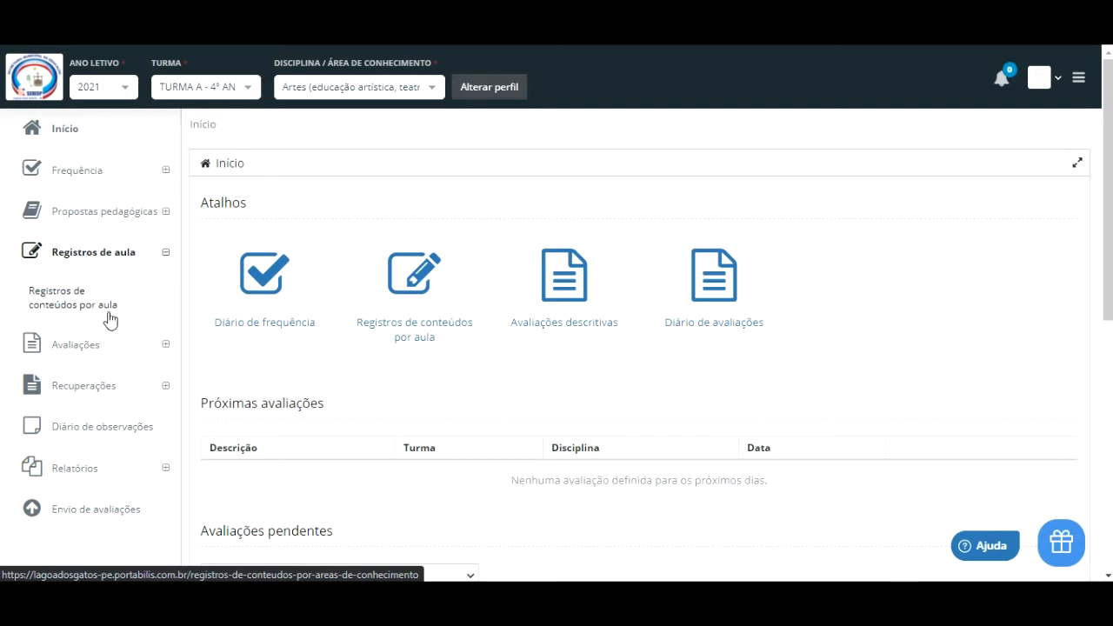
click(76, 352)
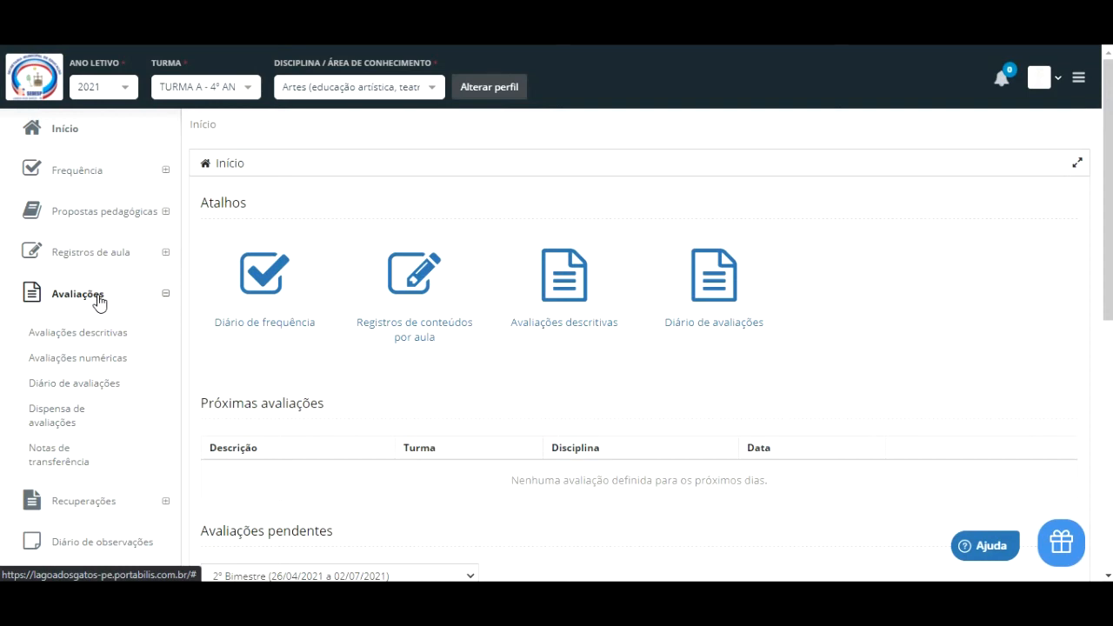
click(97, 367)
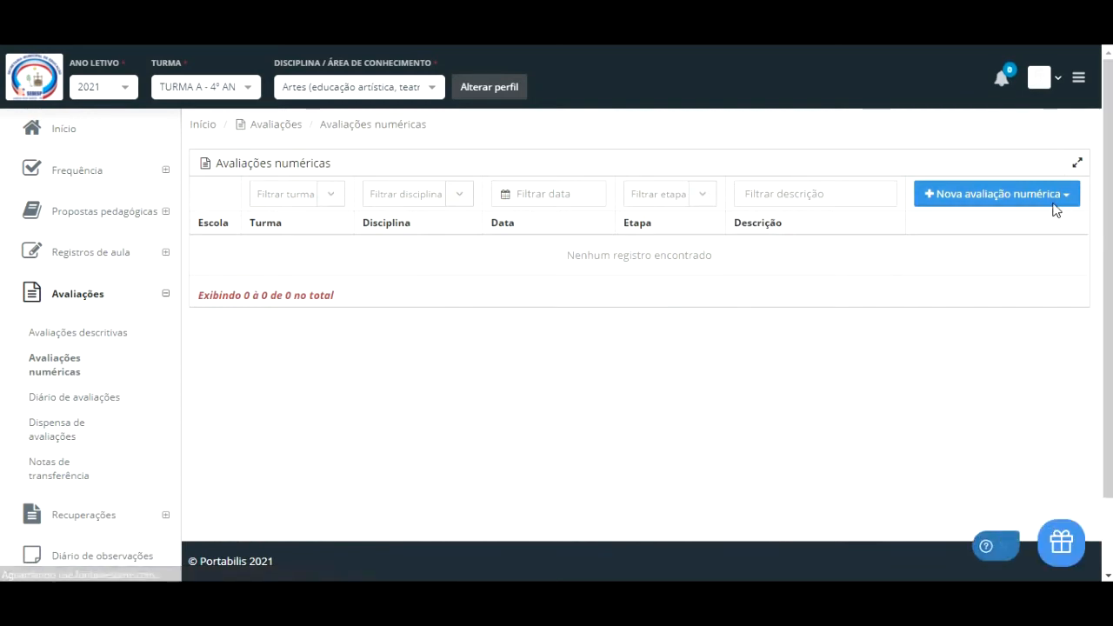
click(1064, 199)
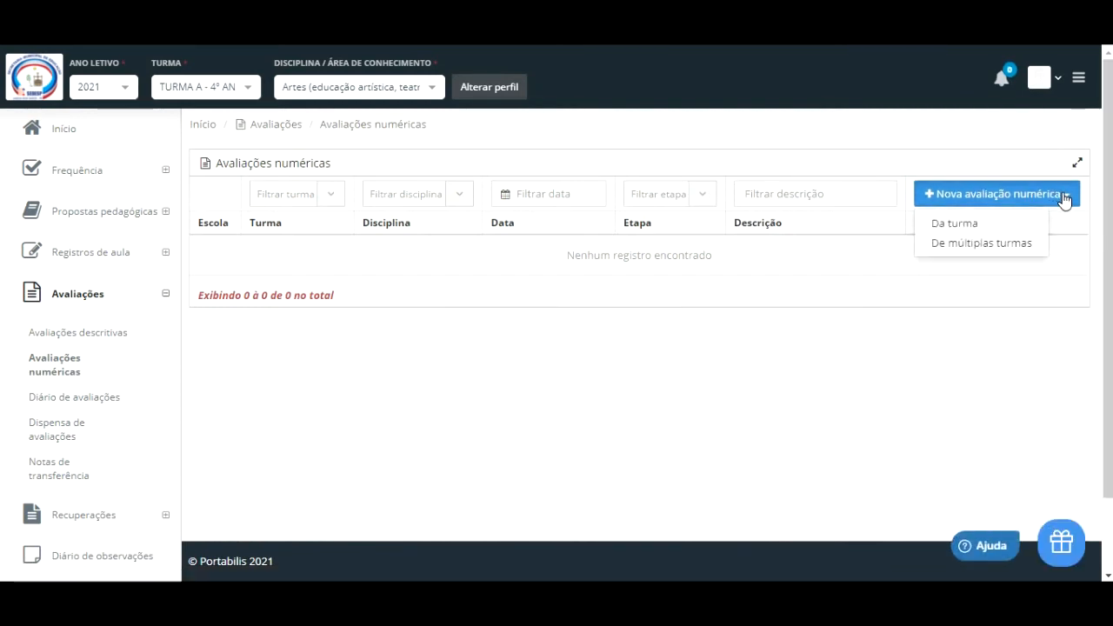
click(979, 247)
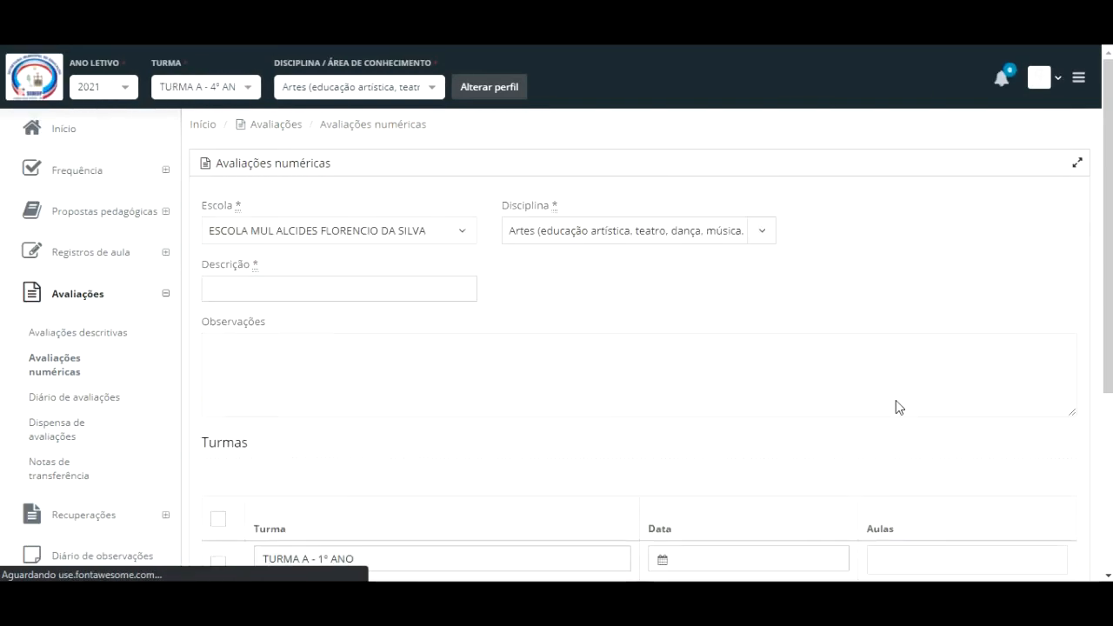
Describe the Artes evaluation as "AVALIAÇÃO BIMESTRAL" and include all classes from TURMA A - 1º ANO to 5º ANO
click(272, 287)
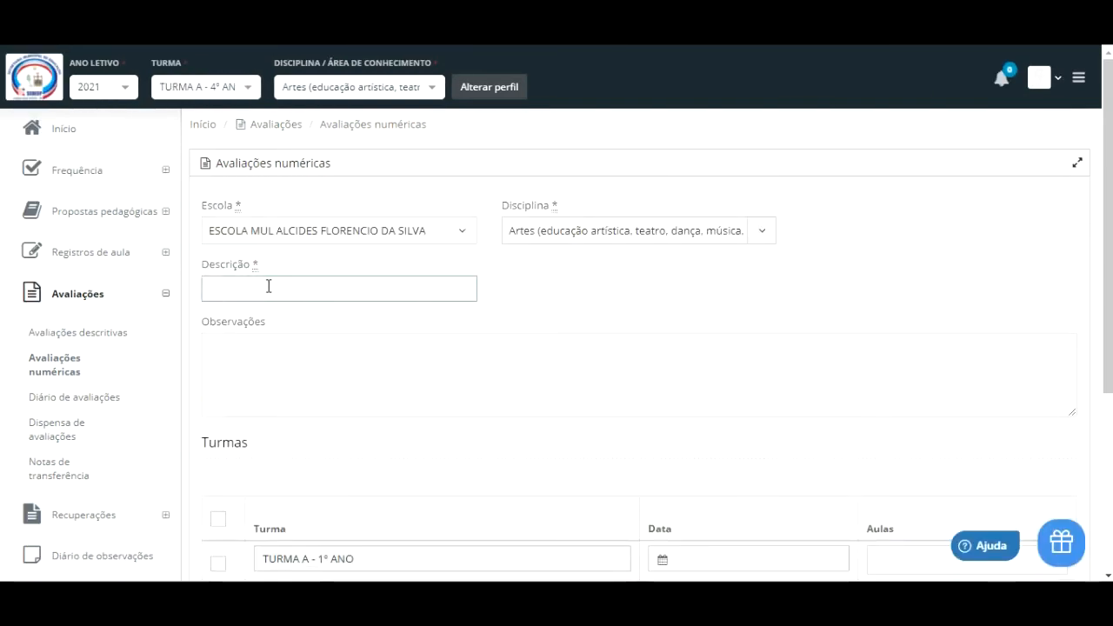
click(420, 443)
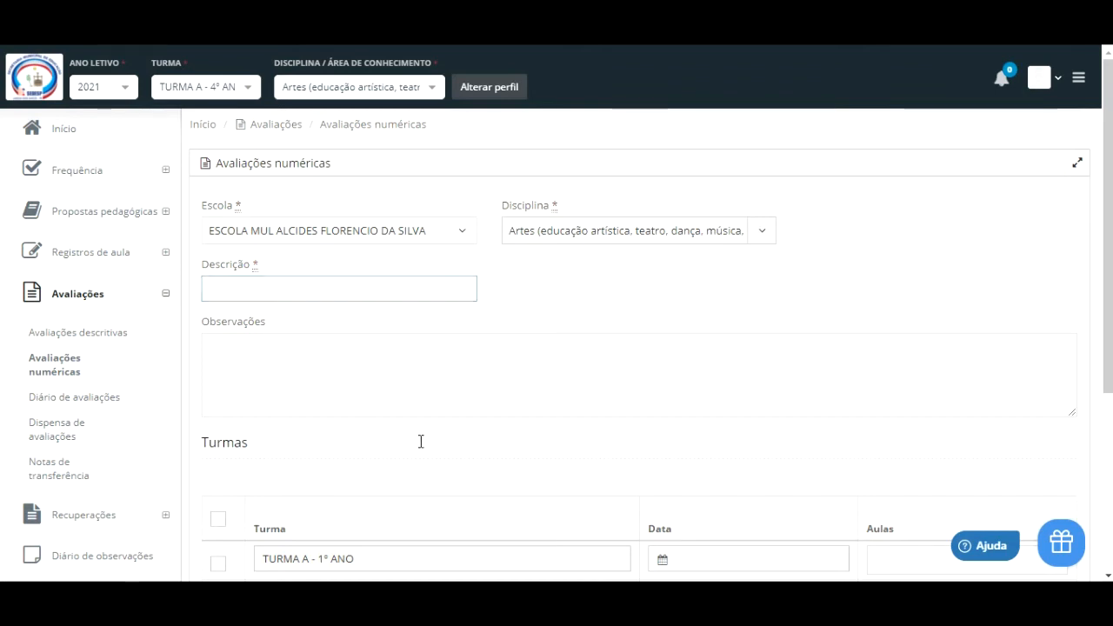
scroll(336, 429, down, 3)
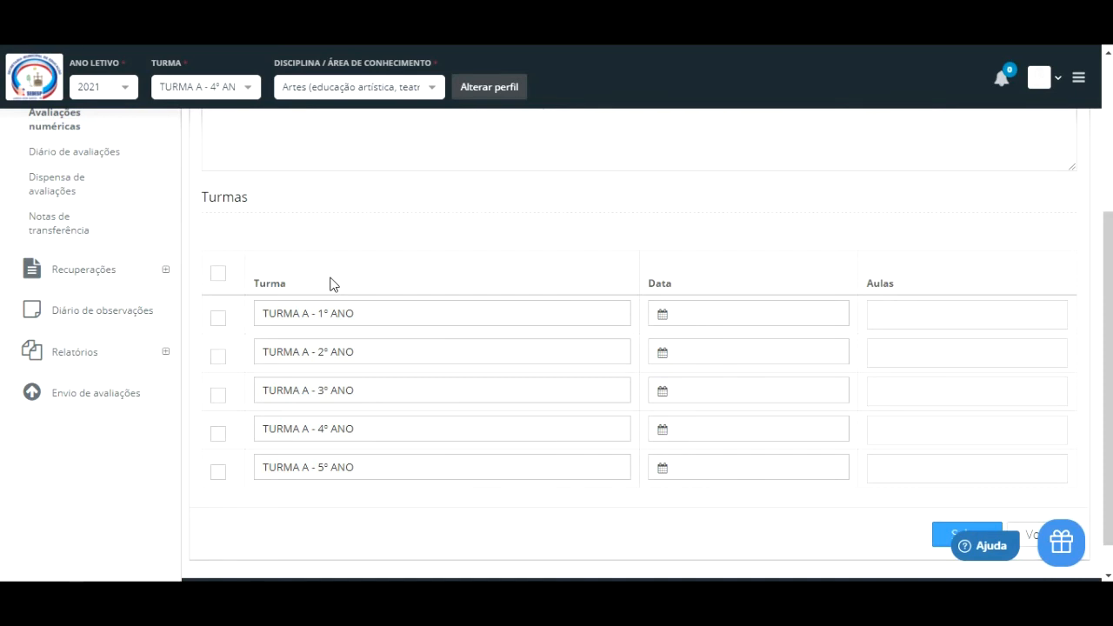
scroll(333, 295, up, 3)
click(233, 287)
text(aVAl)
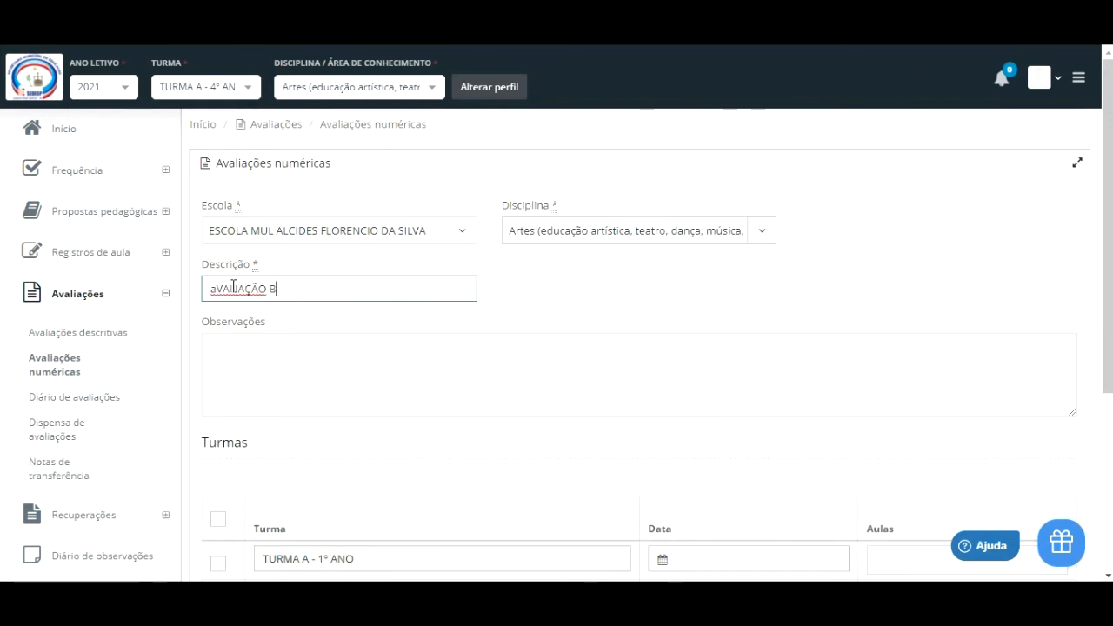
text(IAÇÃO BIMESTRAL)
scroll(258, 293, down, 3)
click(218, 236)
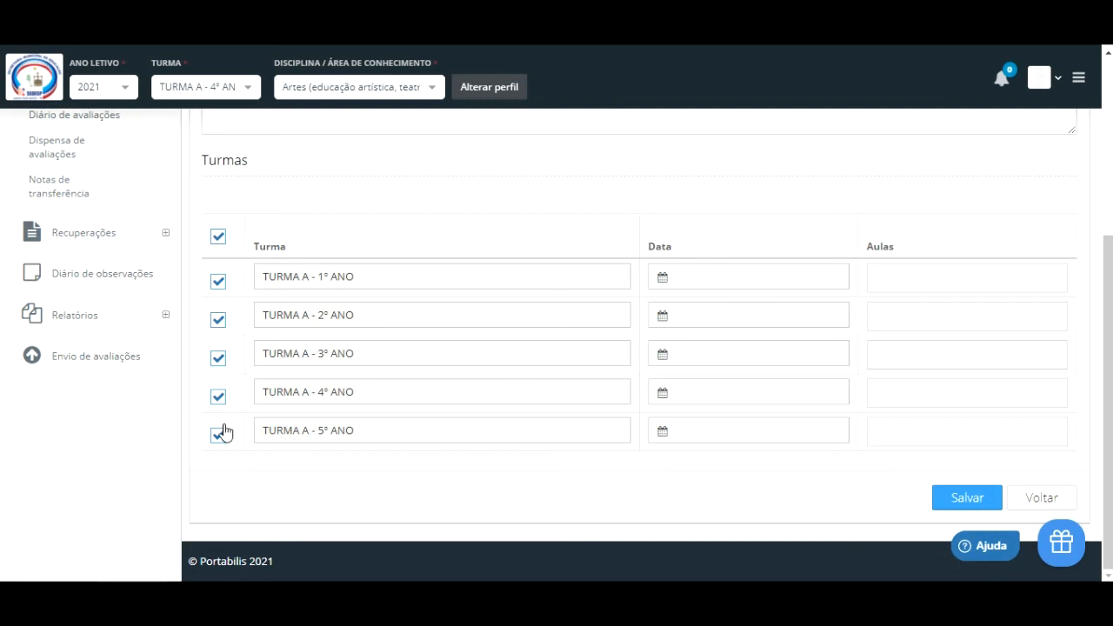
Complete and save the Artes evaluation with date 08/03/2021 and a lesson for each of the five classes
click(684, 275)
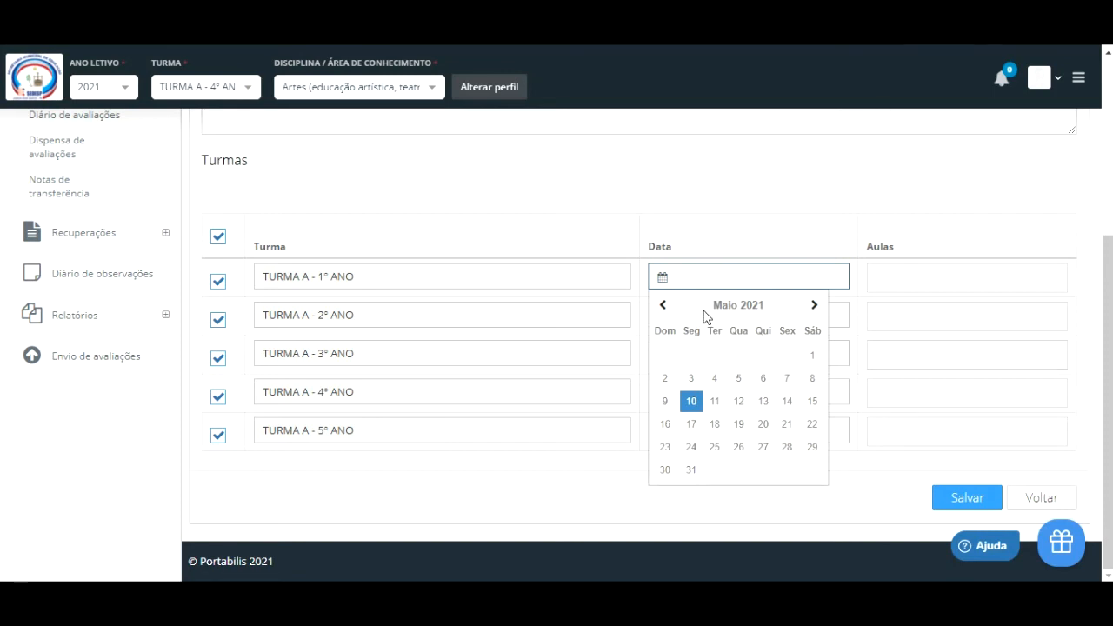
click(662, 304)
click(663, 307)
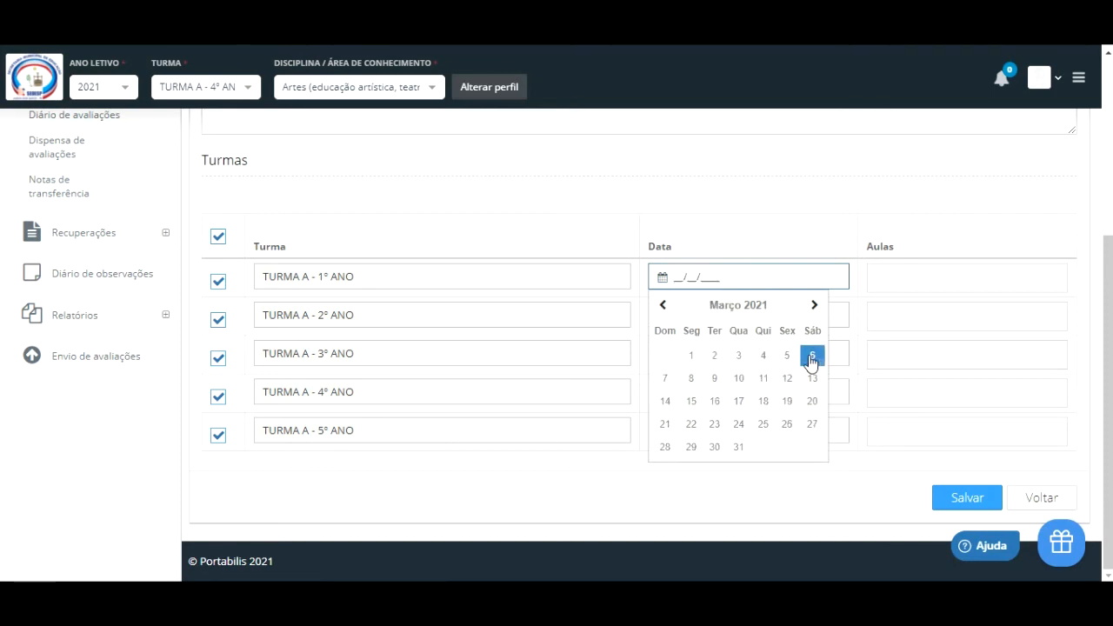
click(692, 379)
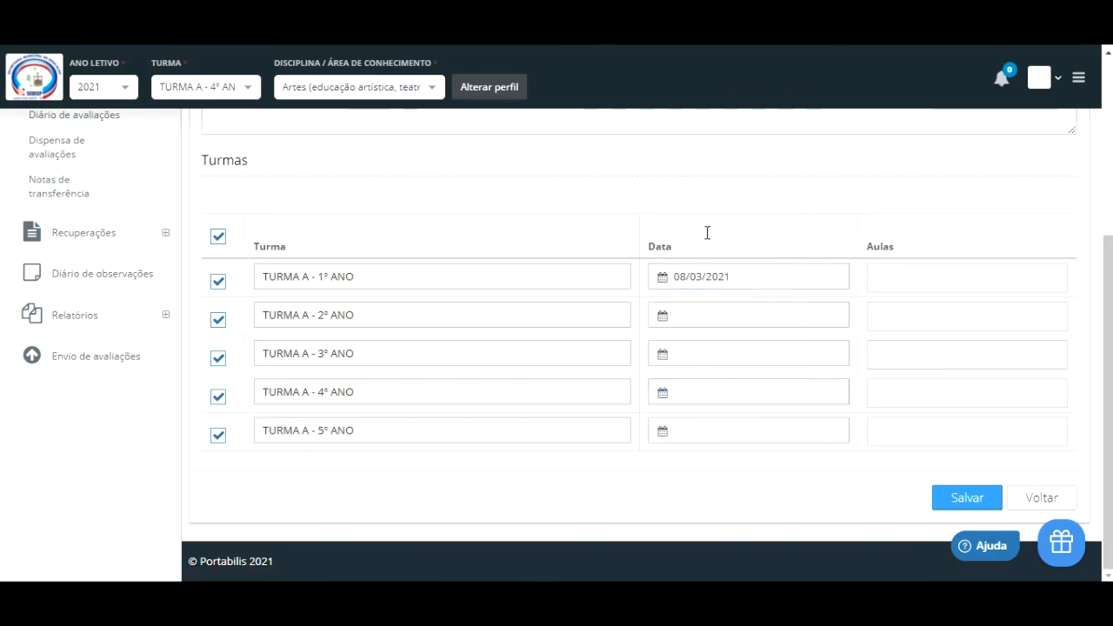
click(699, 314)
text(08/03/2021)
click(720, 354)
text(0)
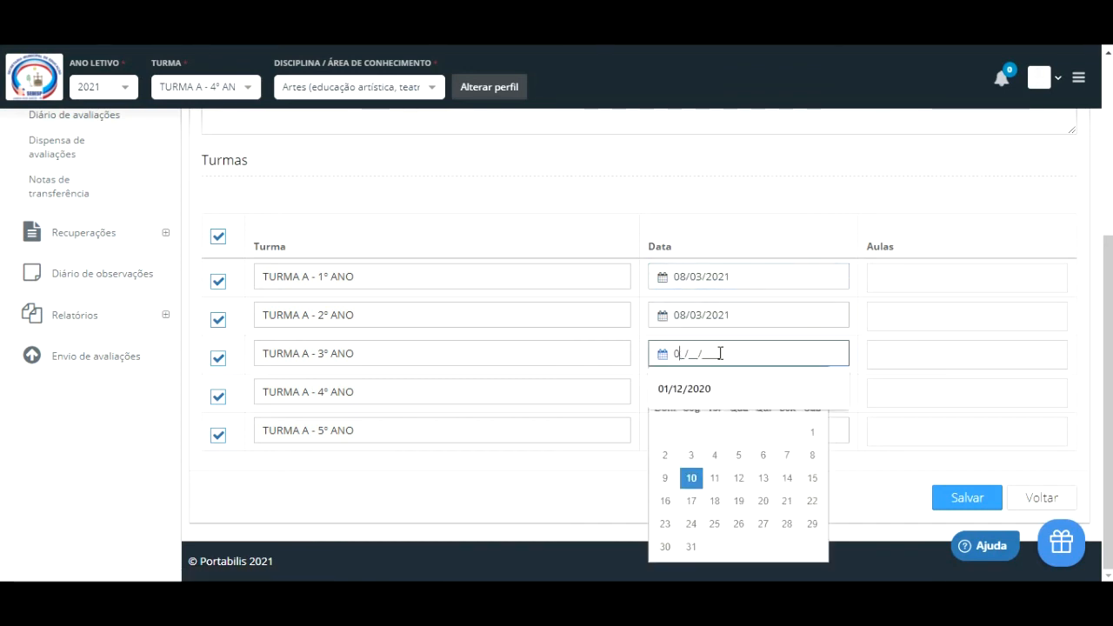
text(8/03/2021)
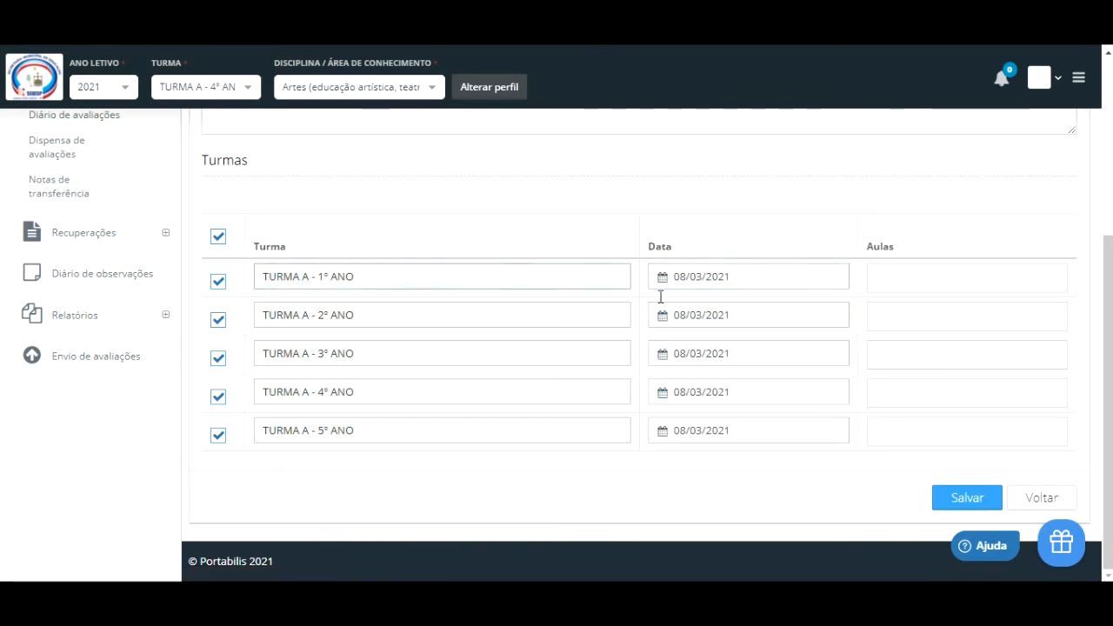
click(876, 278)
click(897, 306)
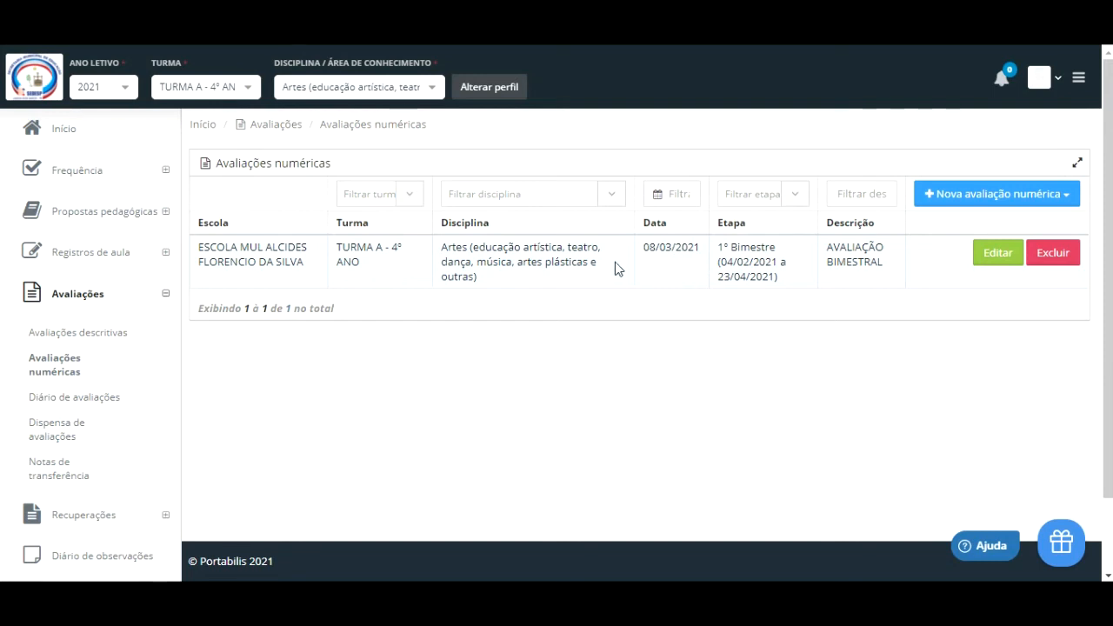
Switch the profile's subject to Ciências and start a new numeric evaluation for multiple classes
click(435, 93)
click(320, 174)
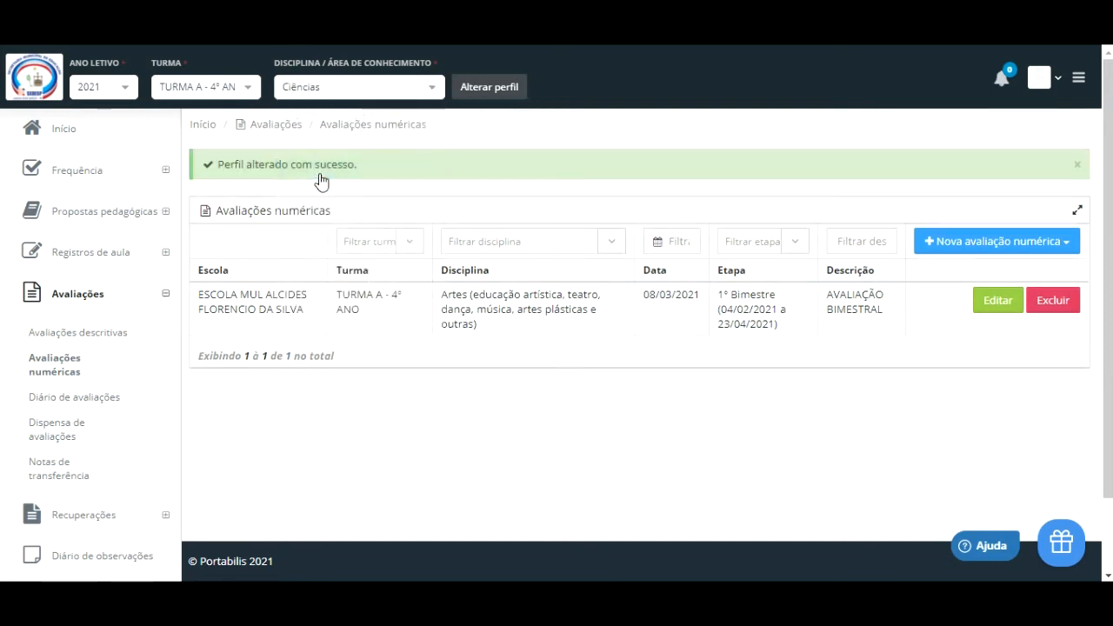
click(483, 91)
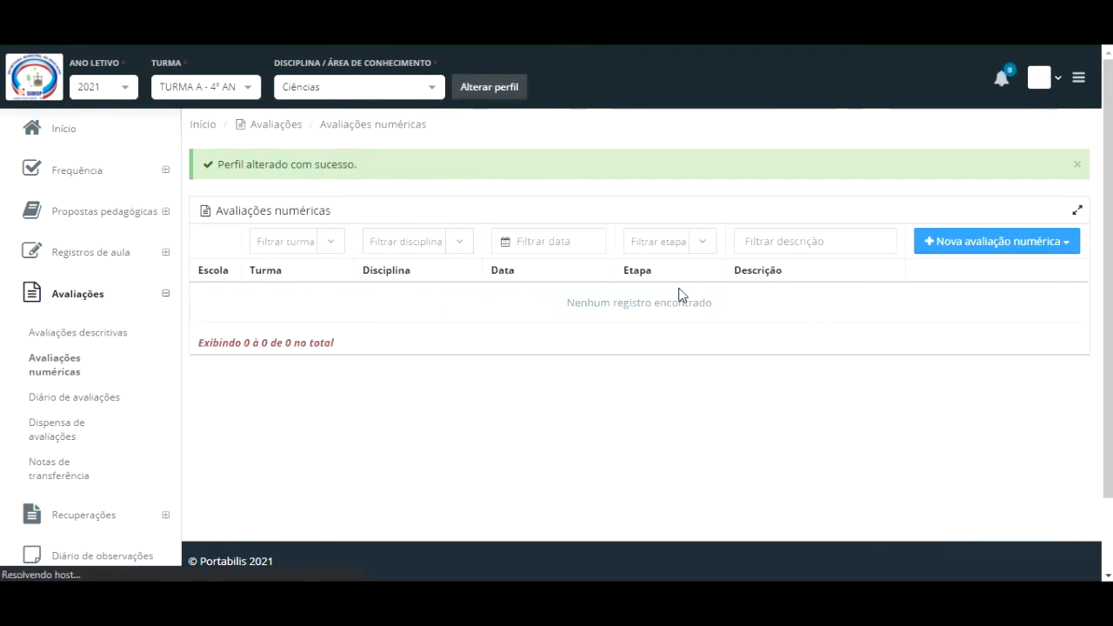
click(986, 247)
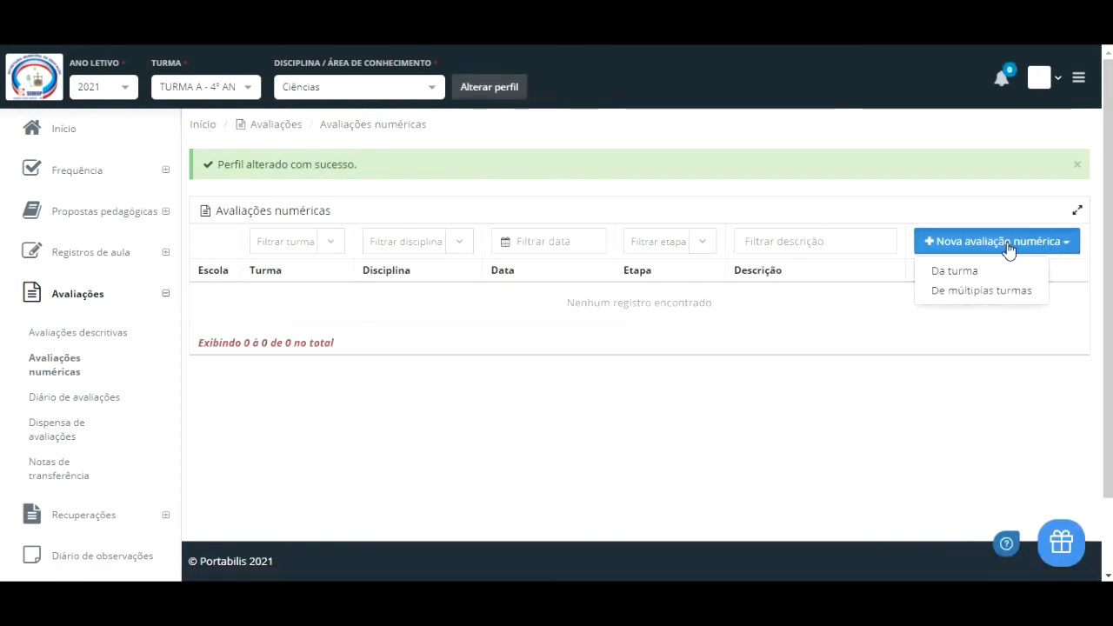
click(954, 300)
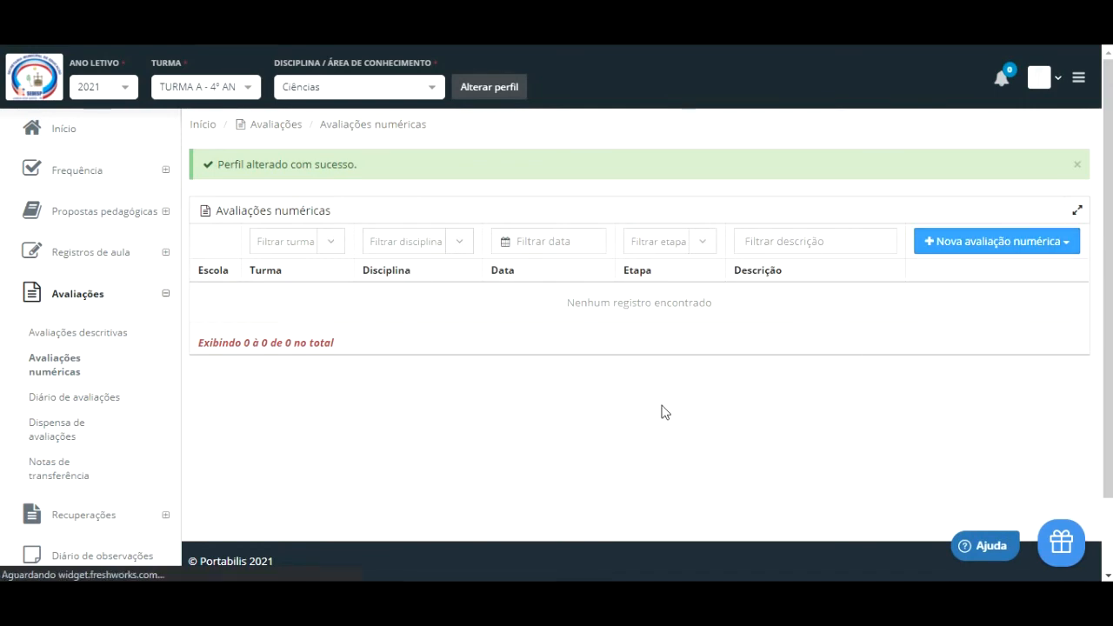
Describe the Ciências evaluation as "AVALIAÇÃO BIMESTRAL" and include all five classes
scroll(663, 408, down, 3)
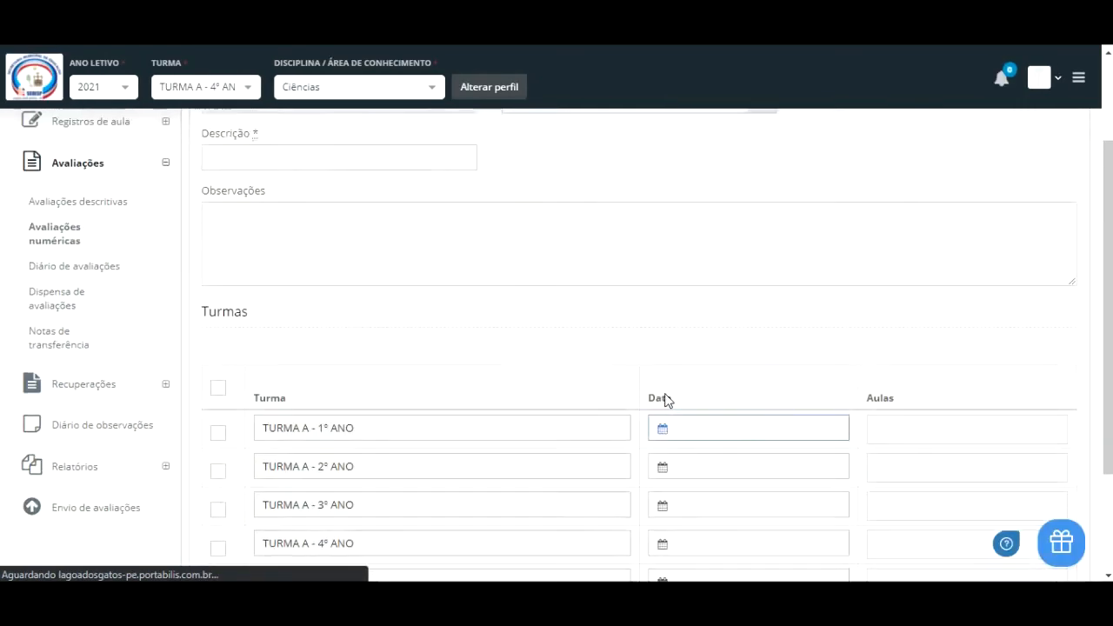
scroll(662, 400, up, 3)
click(438, 290)
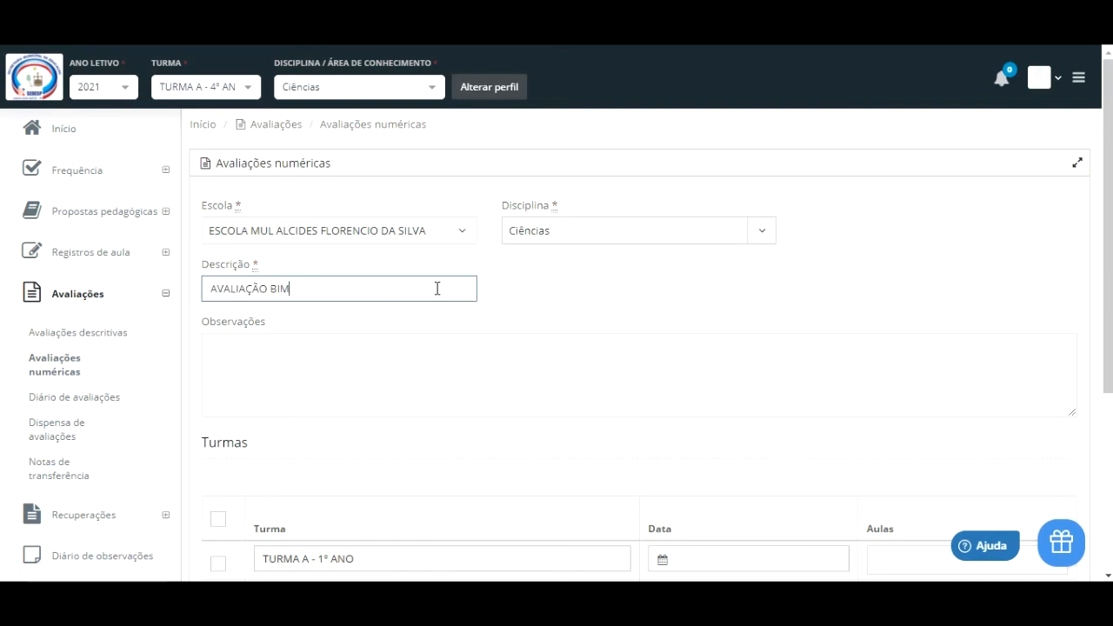
click(590, 297)
scroll(522, 322, down, 2)
click(218, 355)
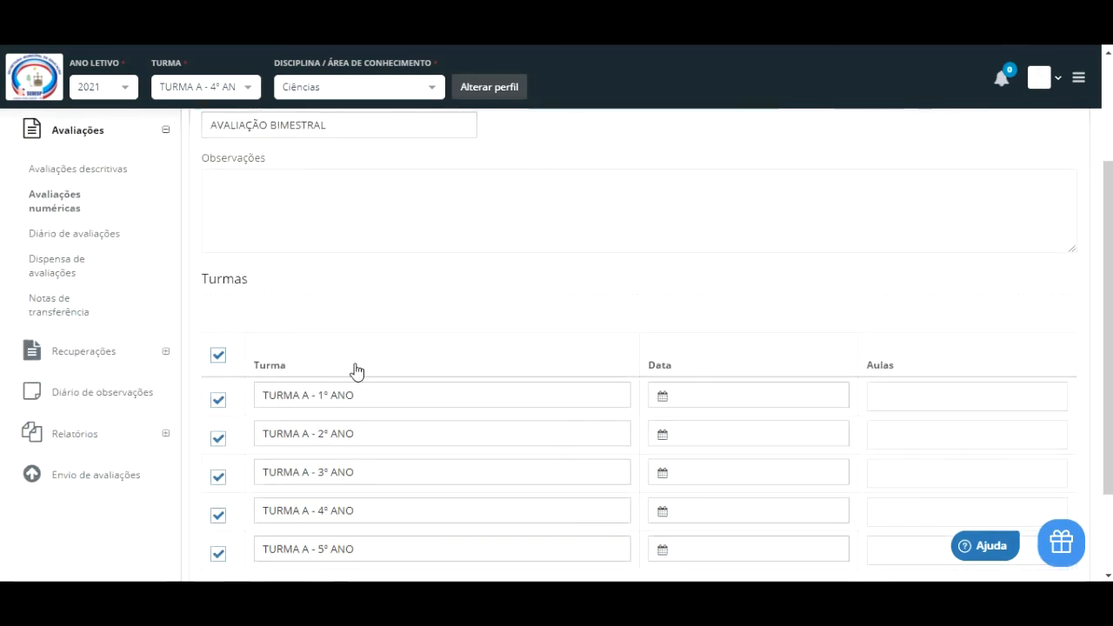
Set the Ciências evaluation date to 09/03/2021 for every class from TURMA A - 1º ANO to 5º ANO
scroll(739, 343, down, 2)
click(700, 274)
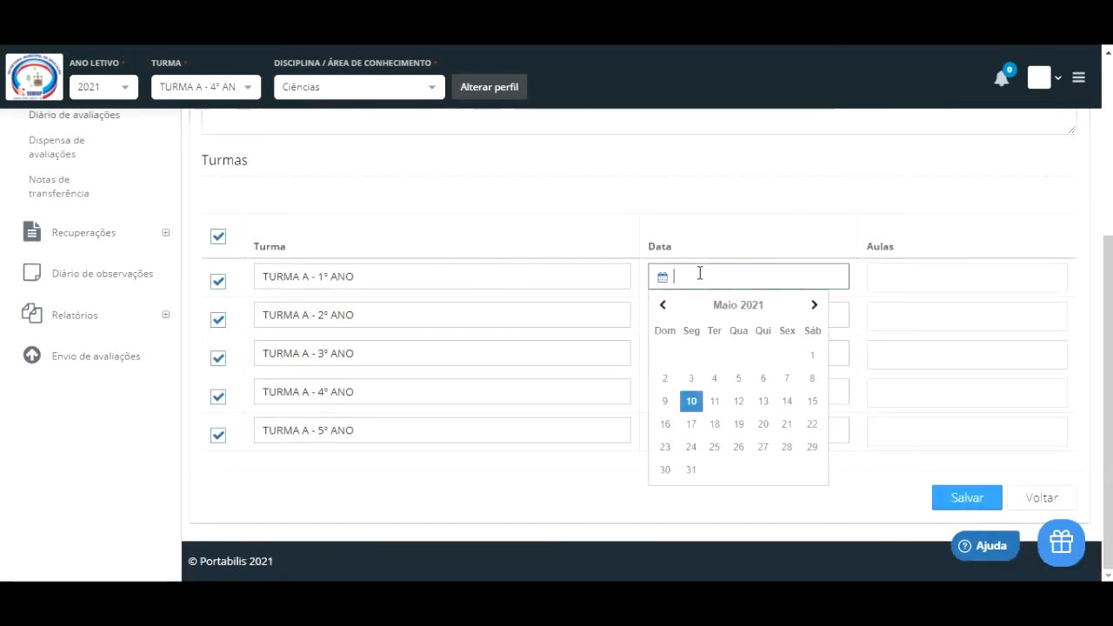
click(664, 305)
click(664, 305)
click(664, 305)
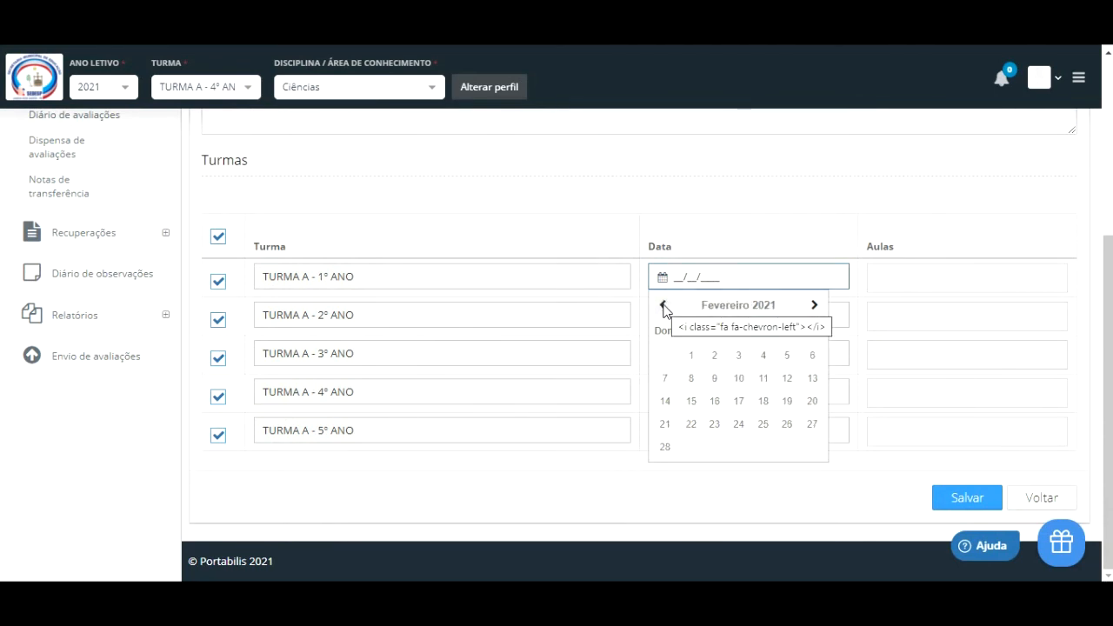
click(814, 305)
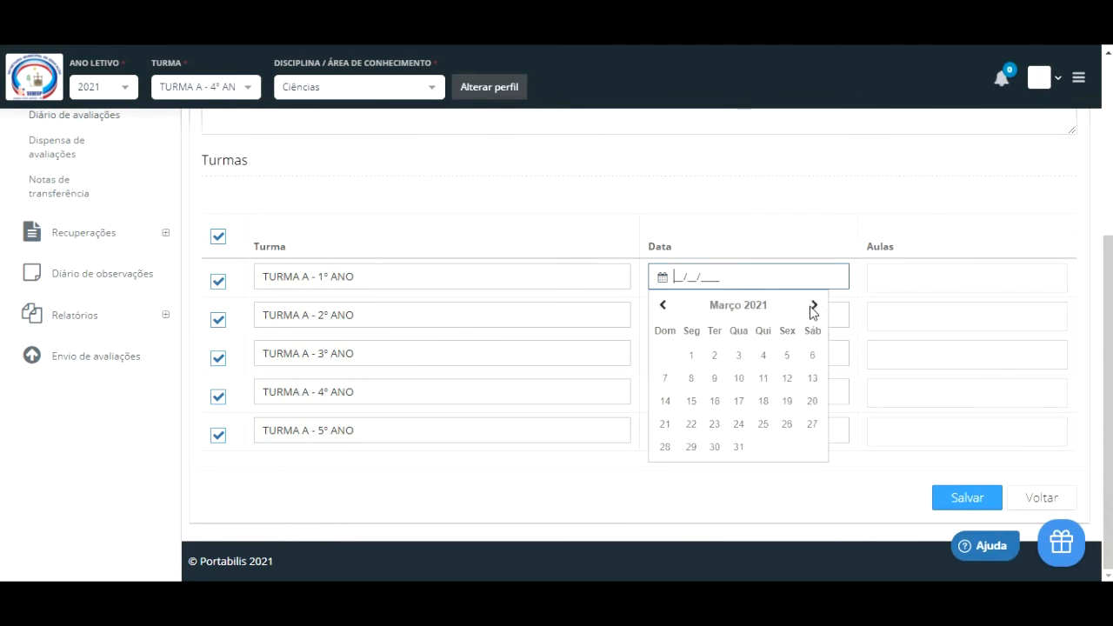
click(715, 379)
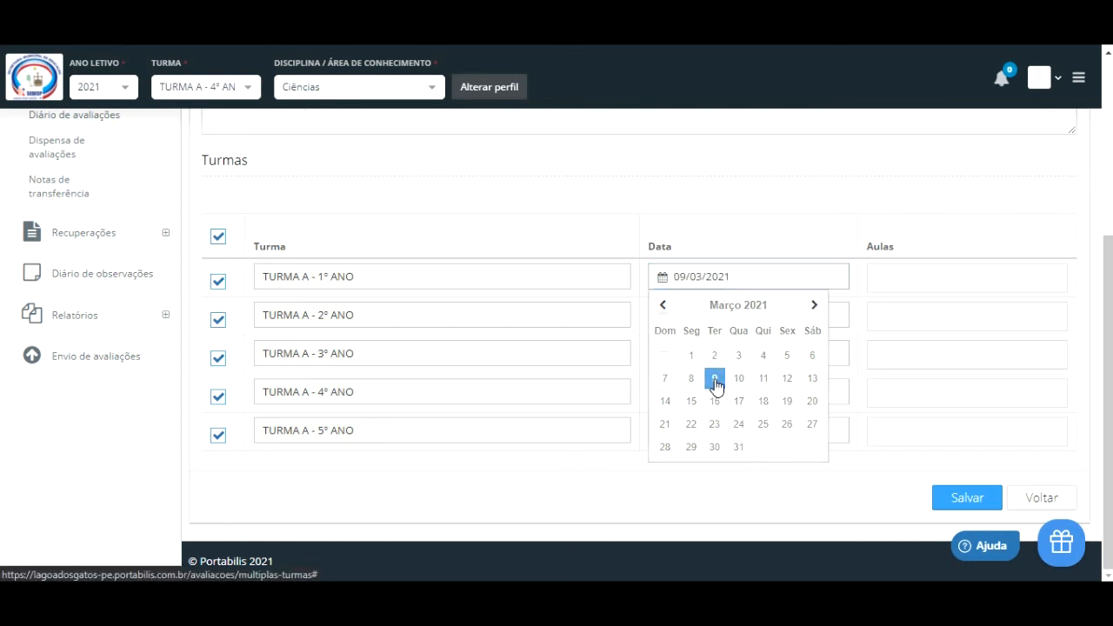
click(739, 315)
text(09/03/2021)
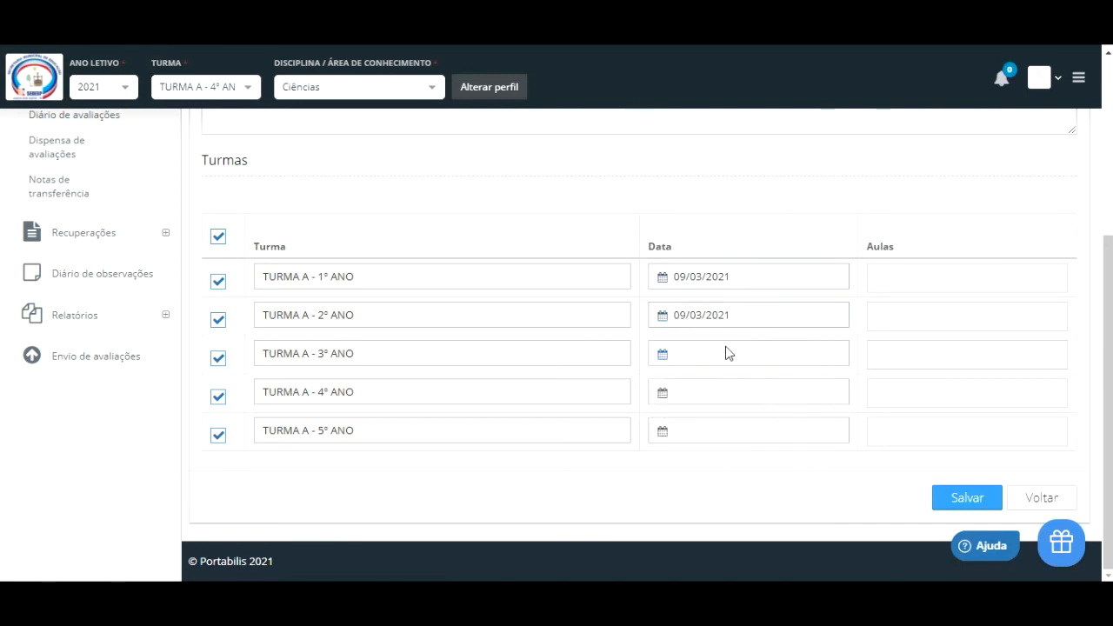
click(707, 356)
text(090320)
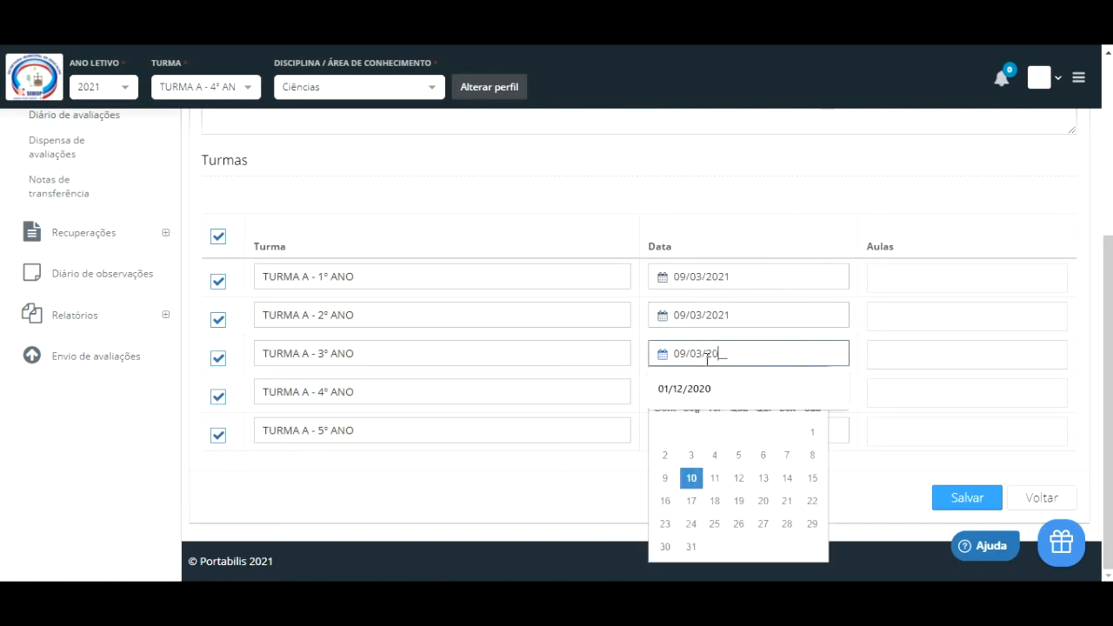
text(21)
click(711, 392)
text(09032021)
Assign lesson 1 to each of the five classes in the Ciências evaluation and save it
click(878, 277)
click(879, 300)
click(885, 316)
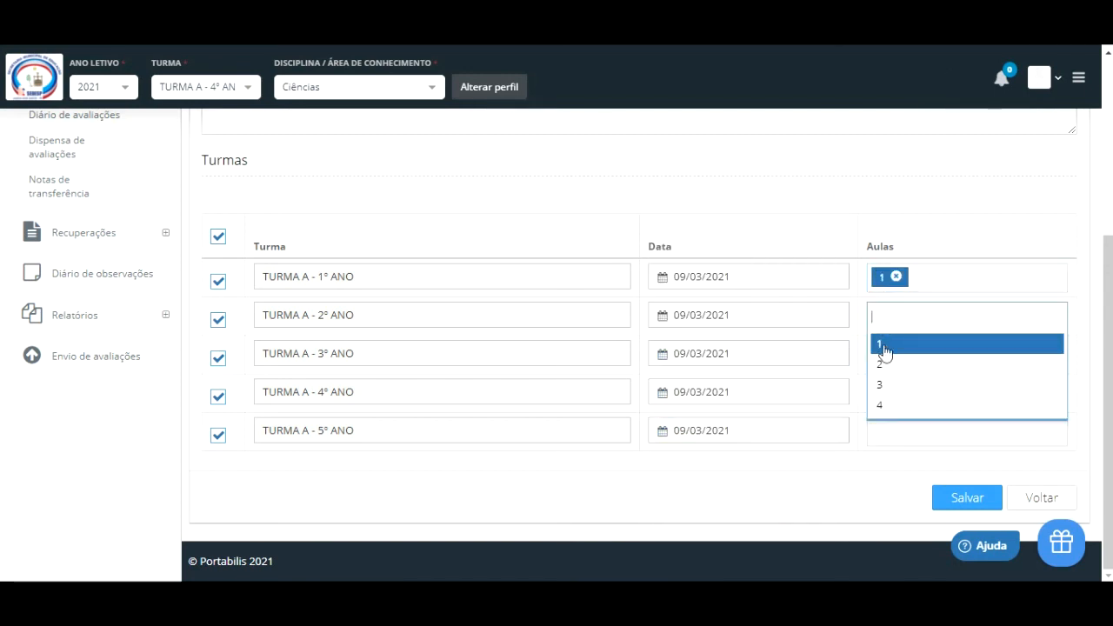
click(884, 345)
click(885, 357)
click(883, 387)
click(893, 393)
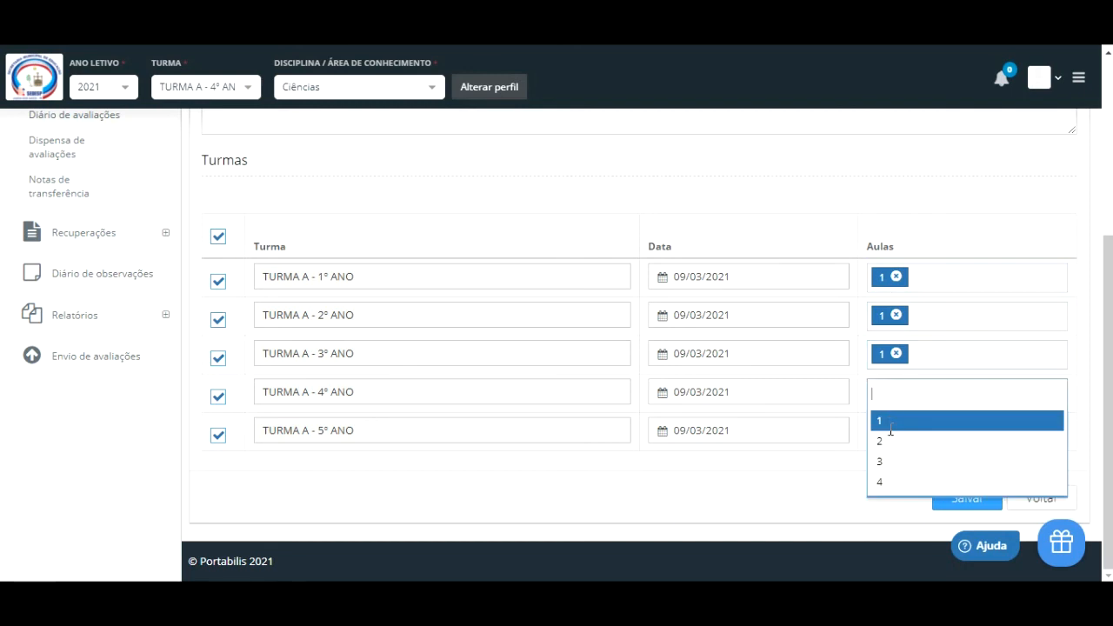
click(891, 421)
click(927, 391)
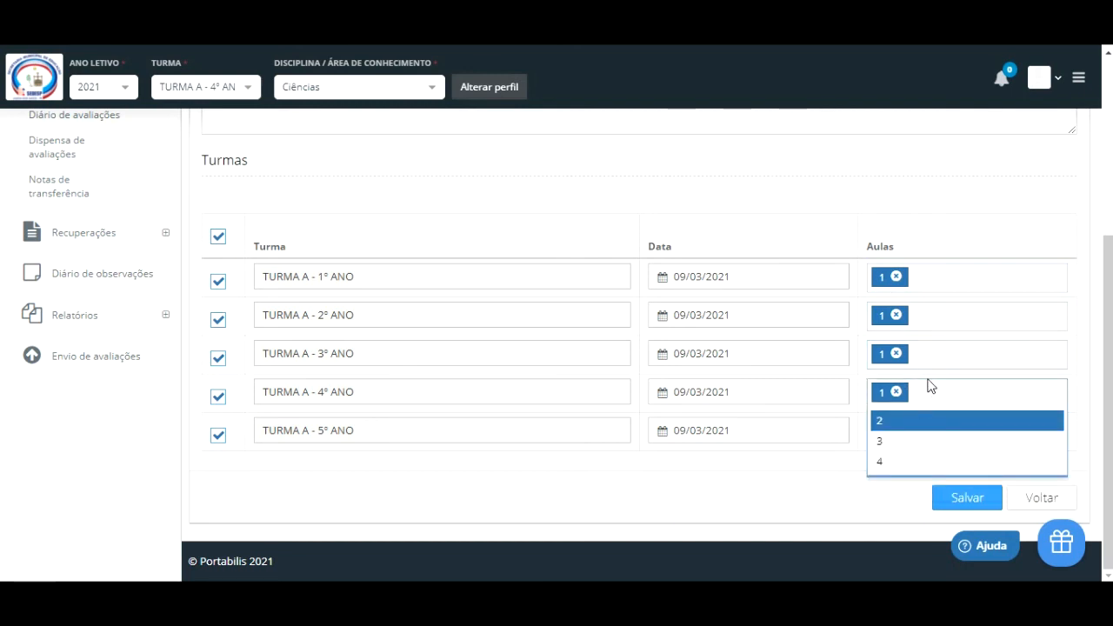
click(930, 245)
click(895, 440)
click(888, 454)
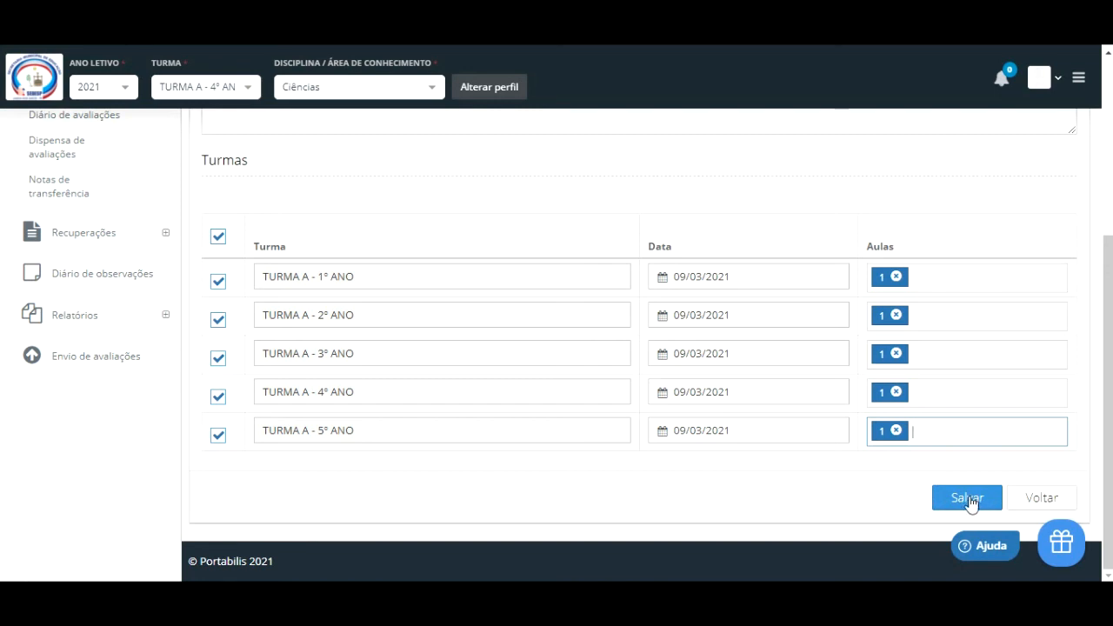
click(967, 499)
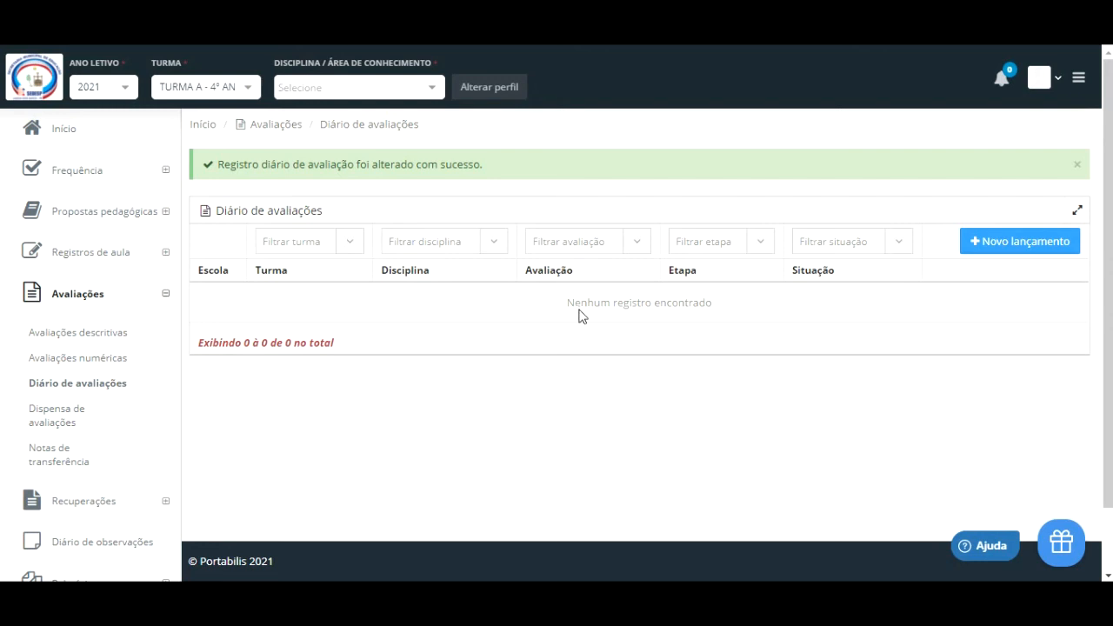
click(428, 84)
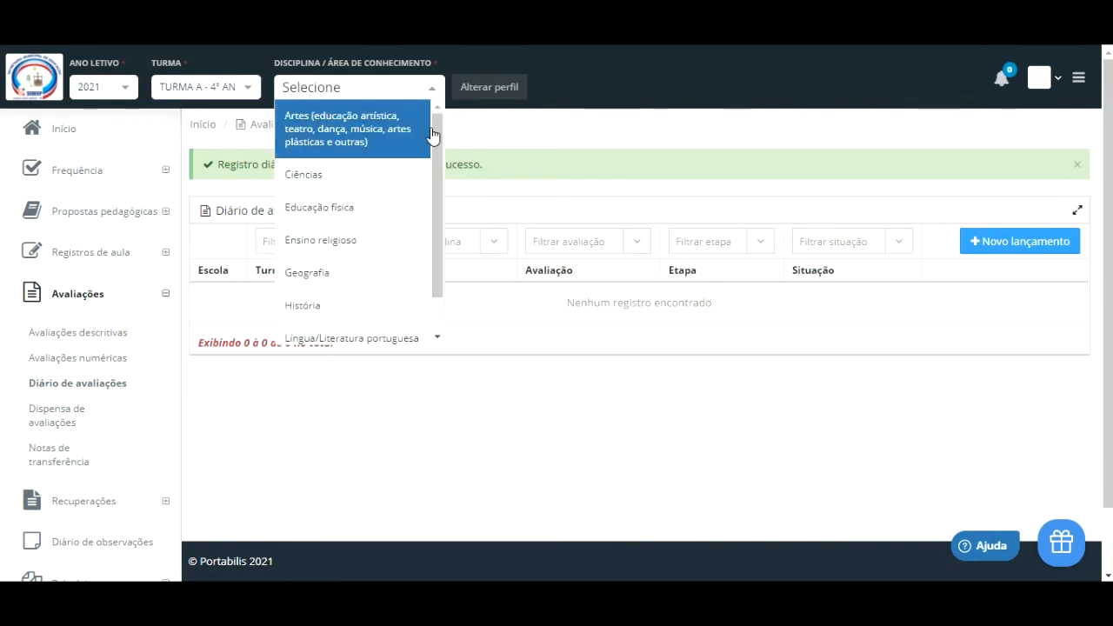
scroll(435, 141, down, 1)
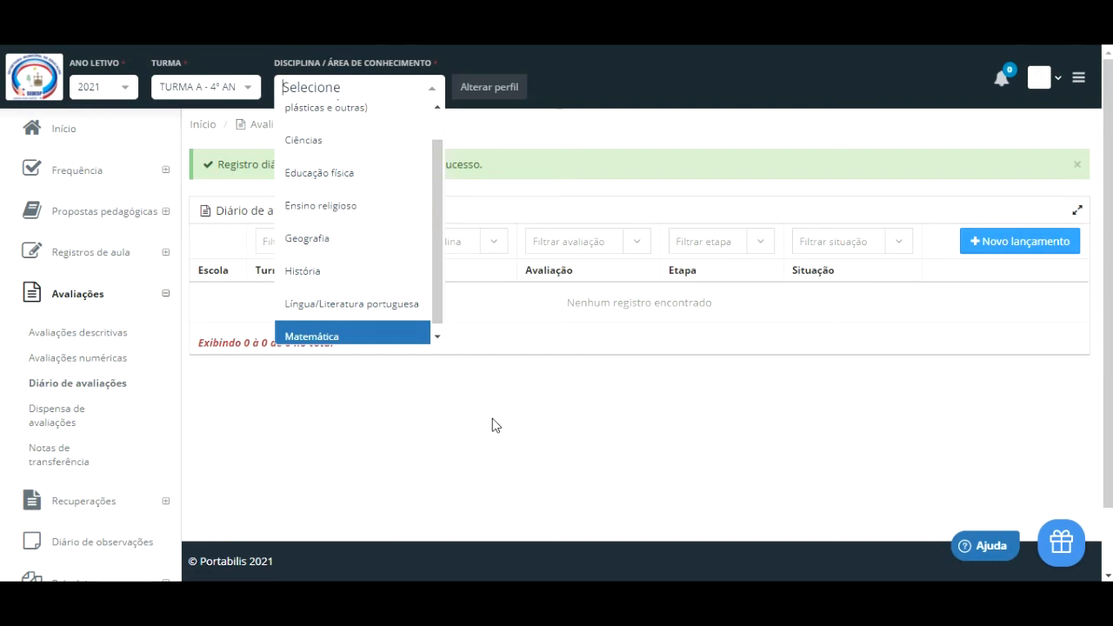
click(630, 424)
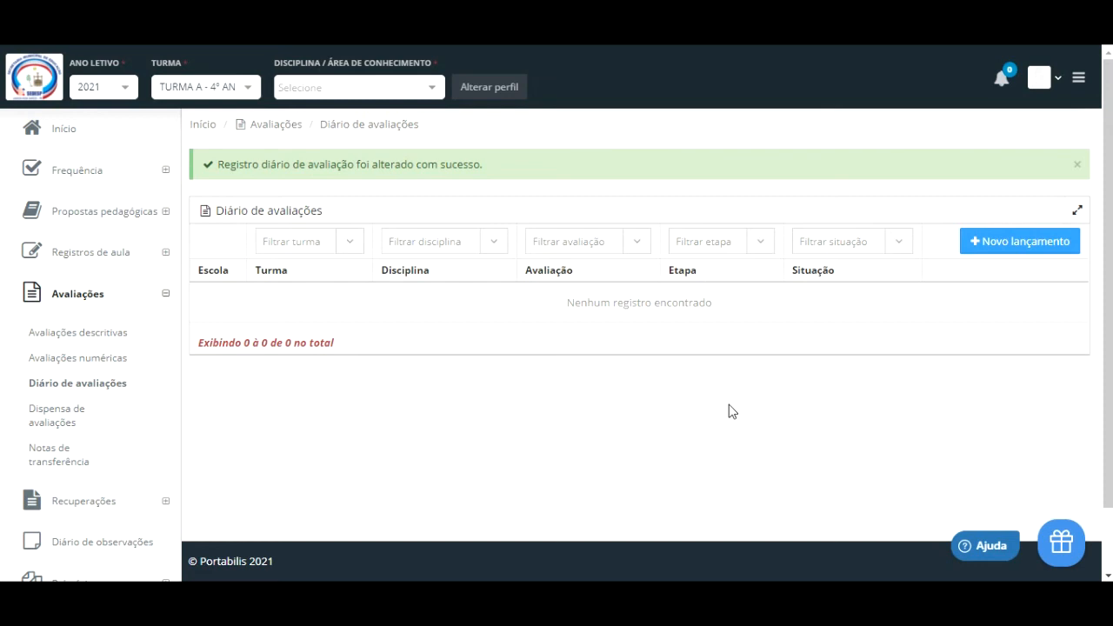
Open the numeric Artes evaluation of TURMA A - 3º ANO for editing and proceed to its grade diary
click(78, 362)
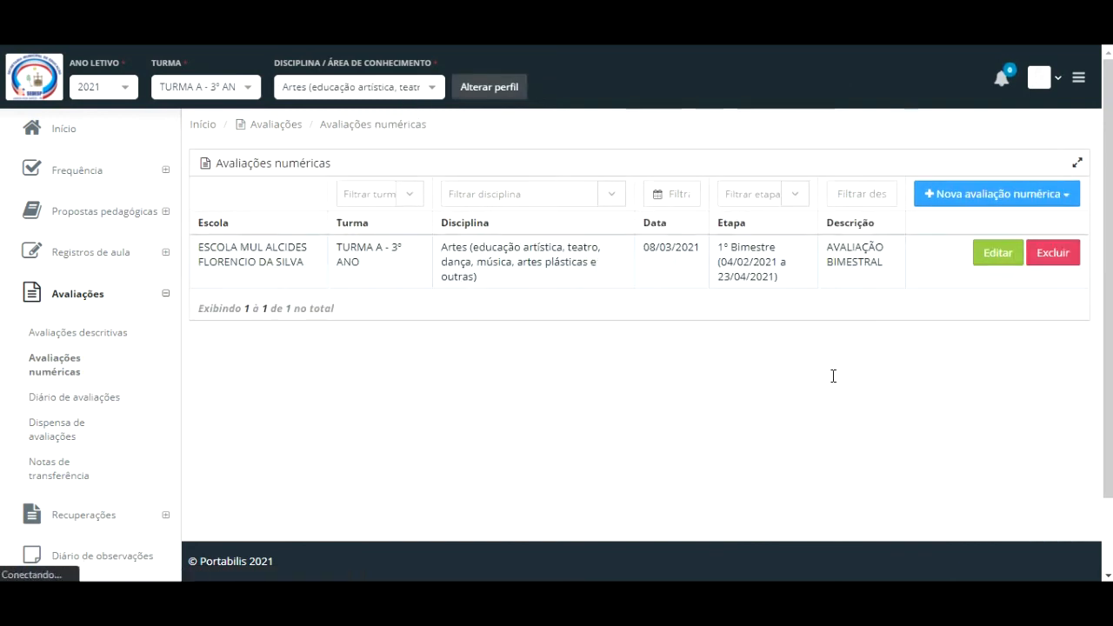
click(996, 261)
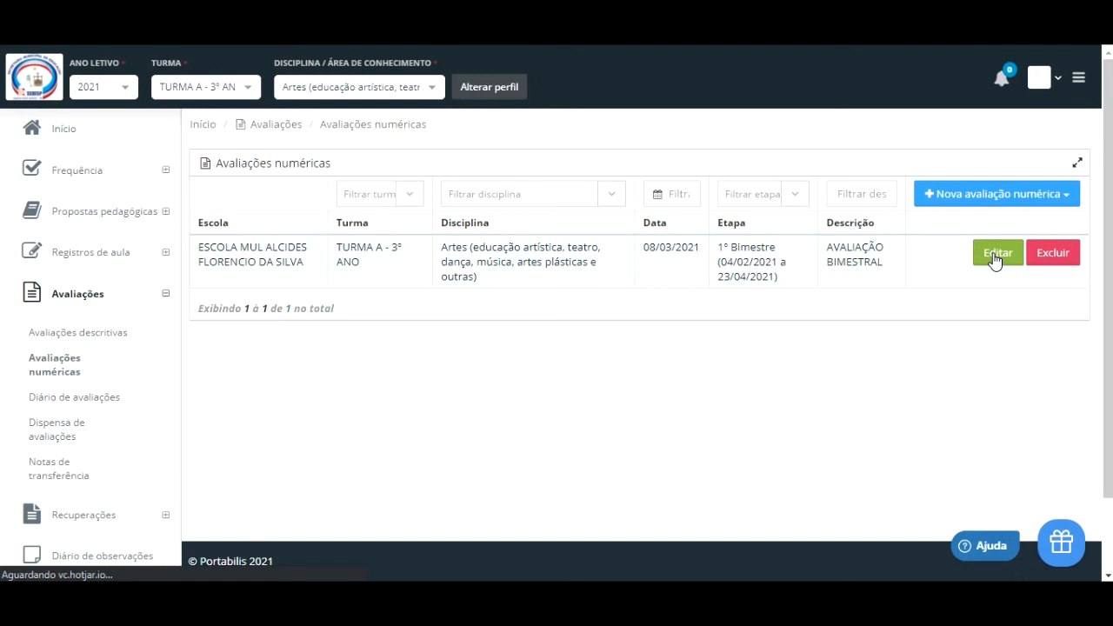
click(764, 511)
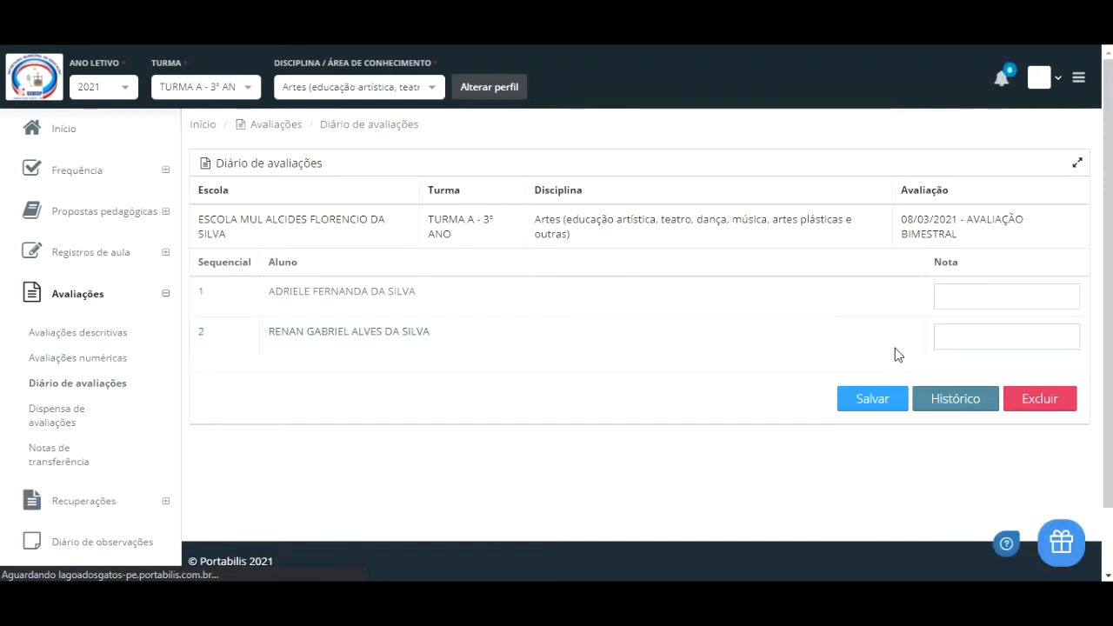
Enter a grade of 6,0 for the first student and 8 for the second, and save the evaluation diary
click(970, 304)
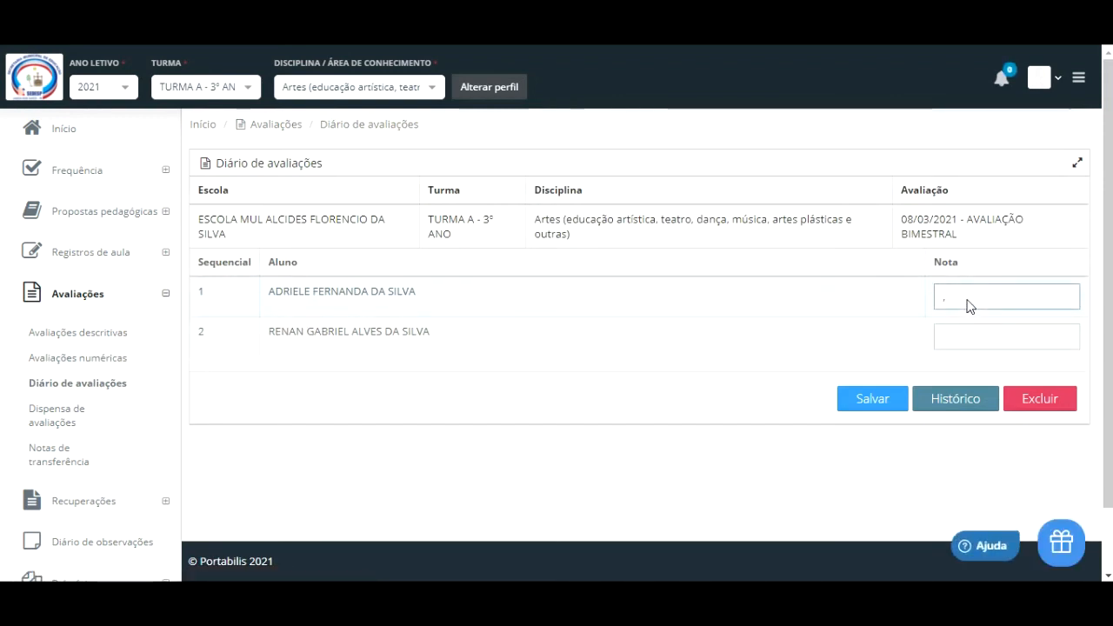
click(781, 306)
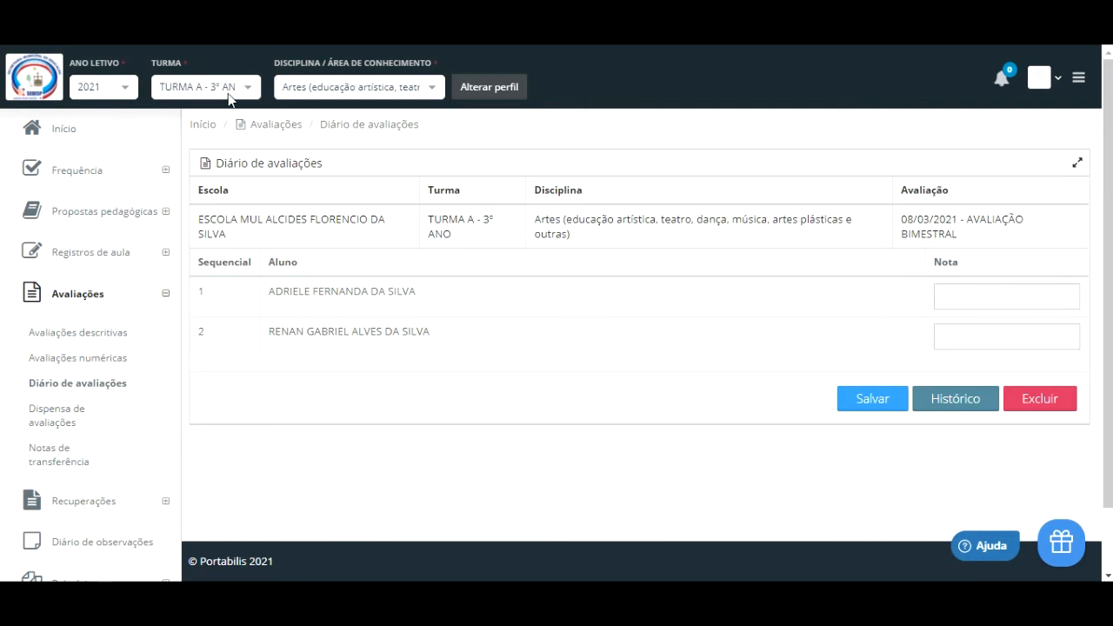
click(964, 298)
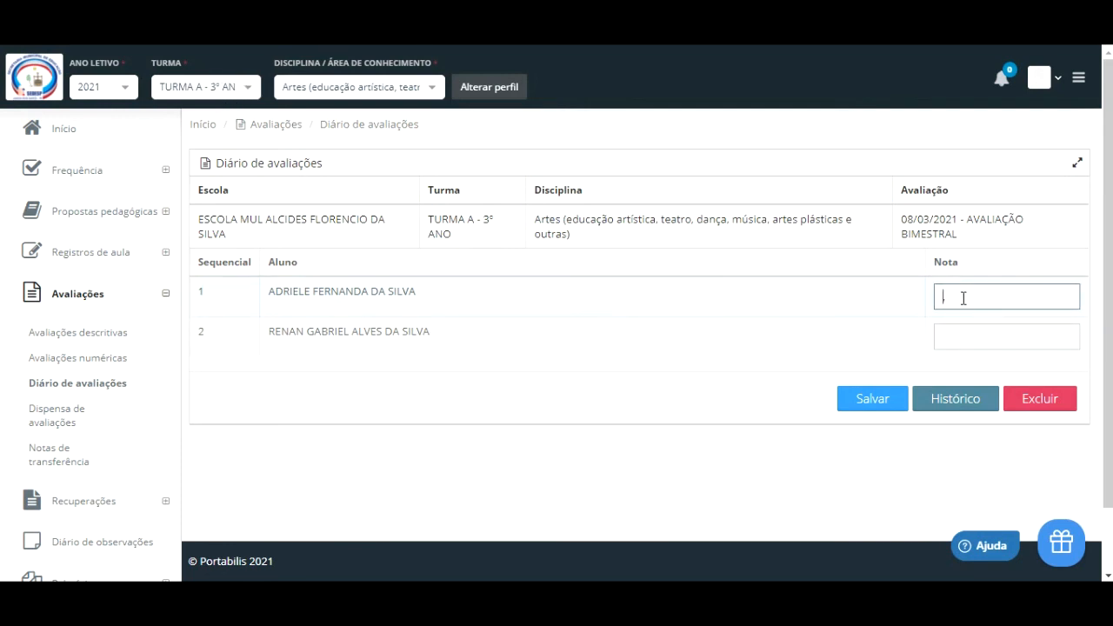
text(6)
click(959, 340)
click(946, 338)
text(8)
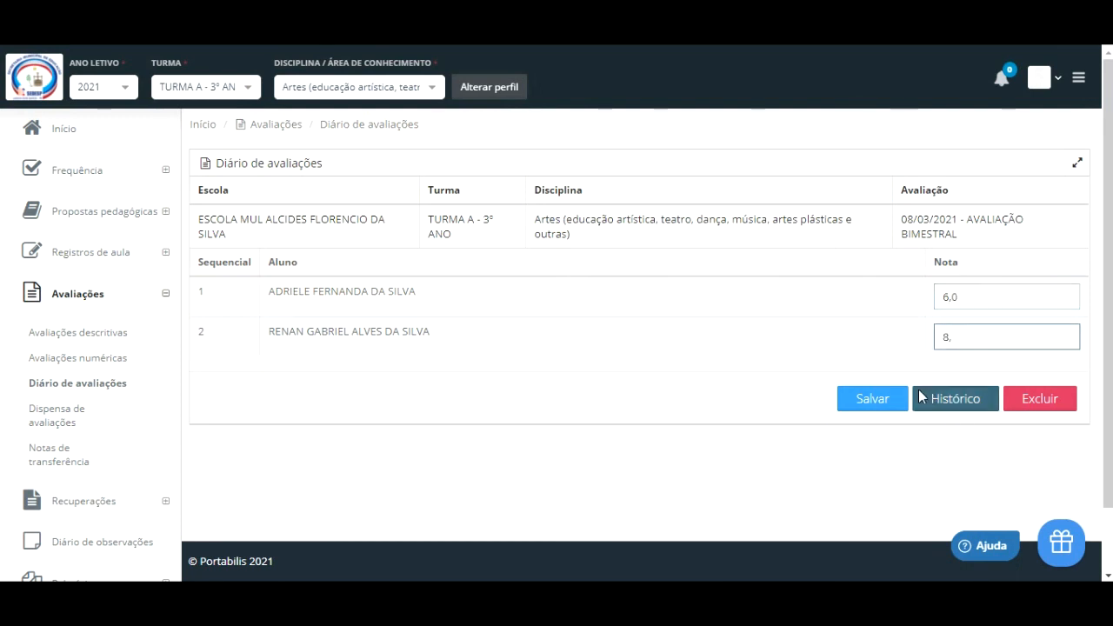
click(879, 400)
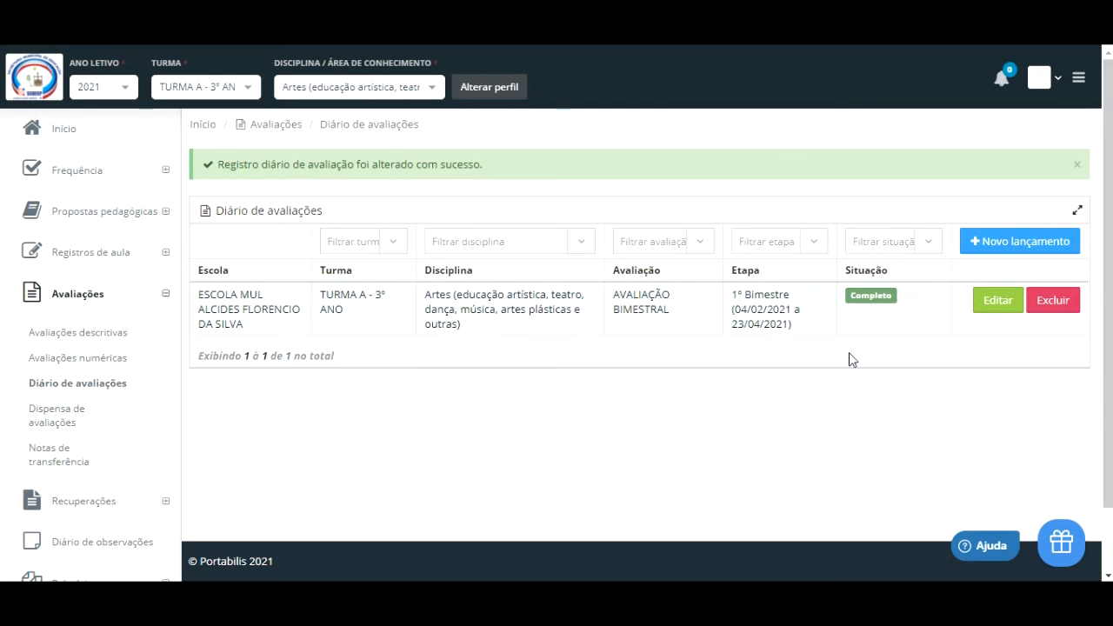
Switch the profile to class TURMA A - PAC with the knowledge area Corpo, gestos e movimentos
click(77, 333)
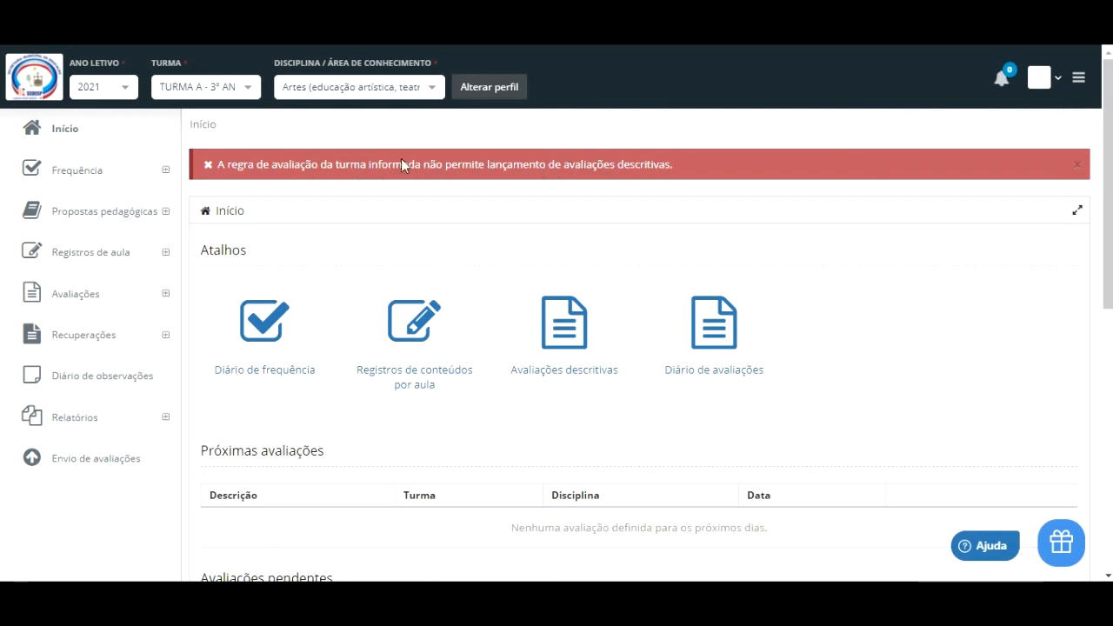
click(248, 87)
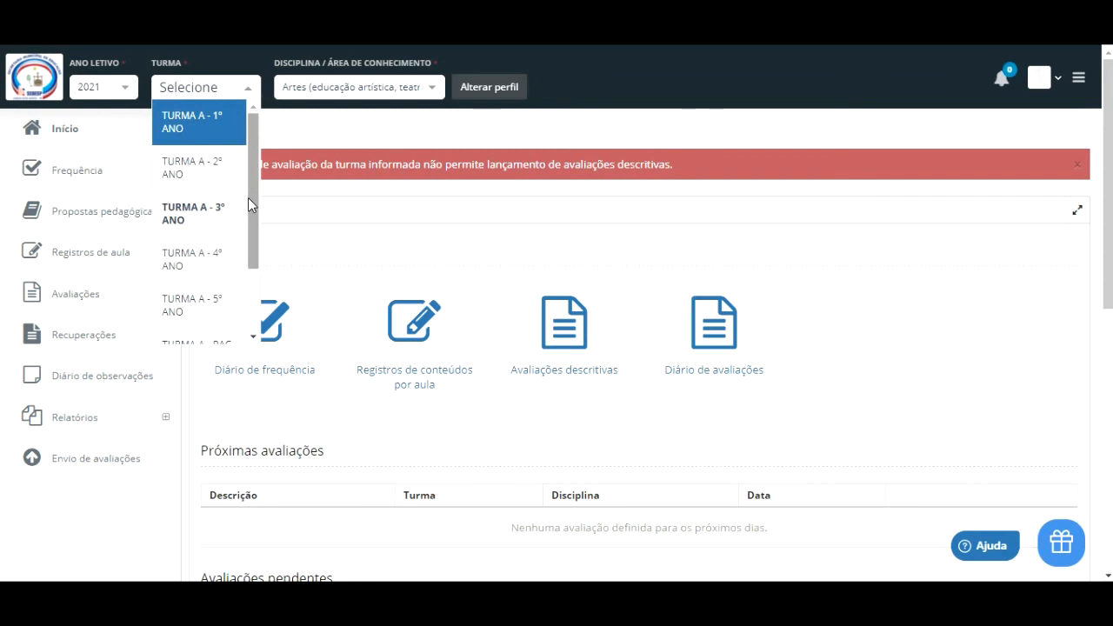
scroll(248, 197, down, 1)
click(186, 249)
click(359, 90)
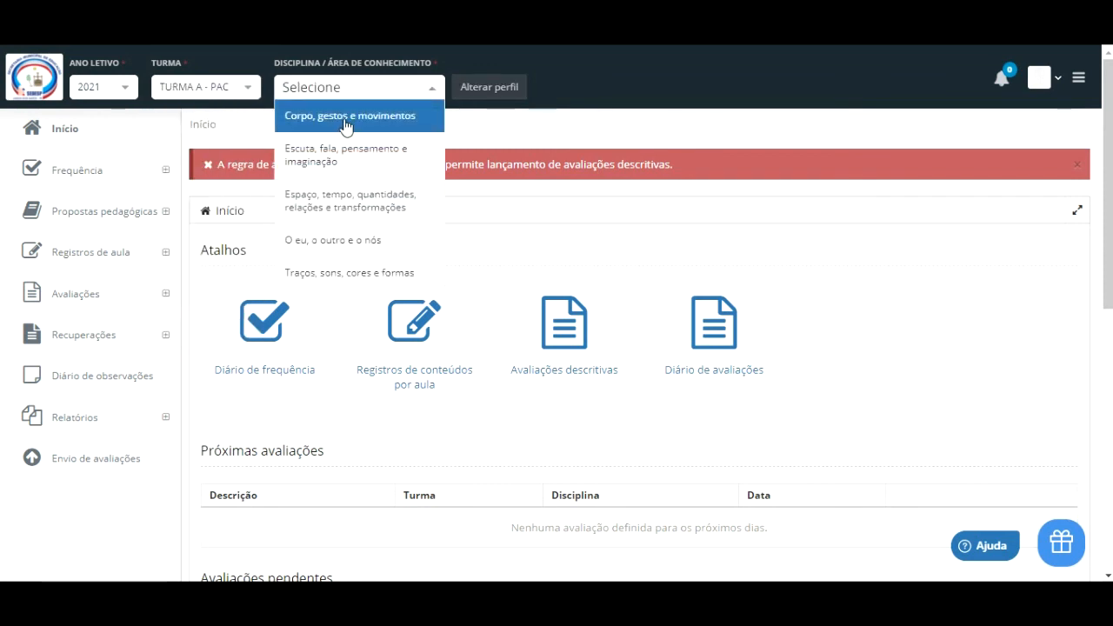
click(346, 117)
click(490, 88)
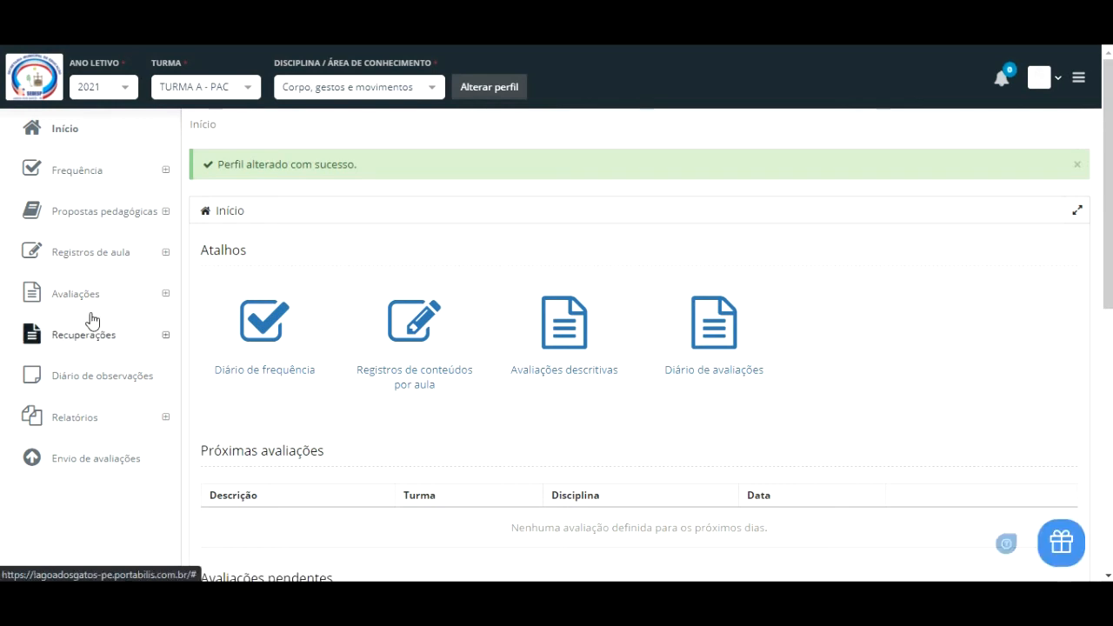
Load the descriptive evaluations of TURMA A - PAC for the 1º Bimestre
click(87, 296)
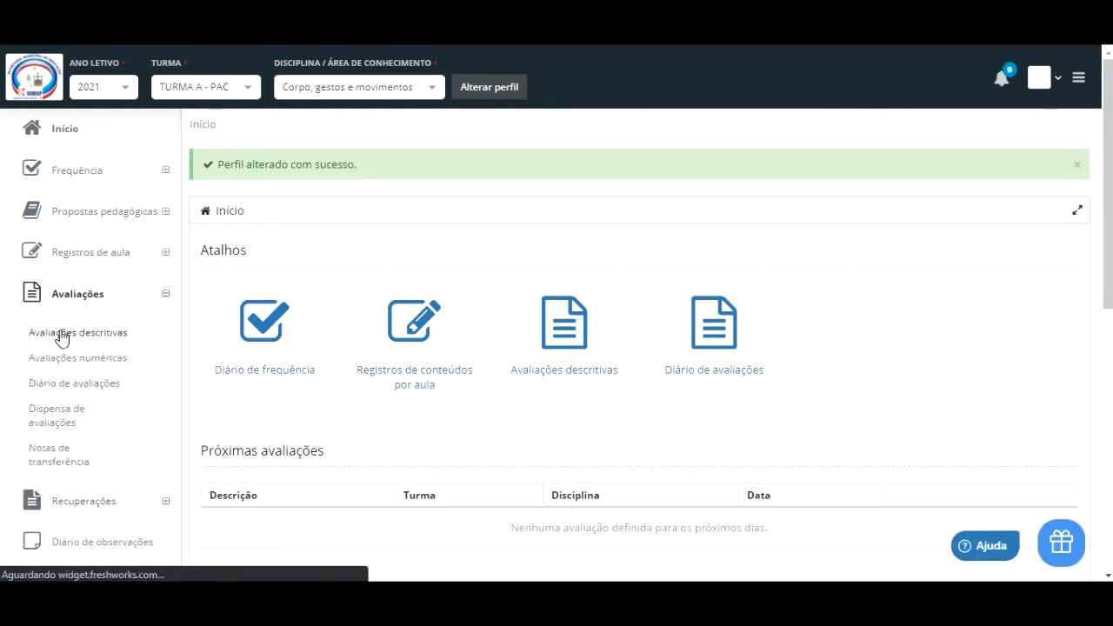
click(565, 324)
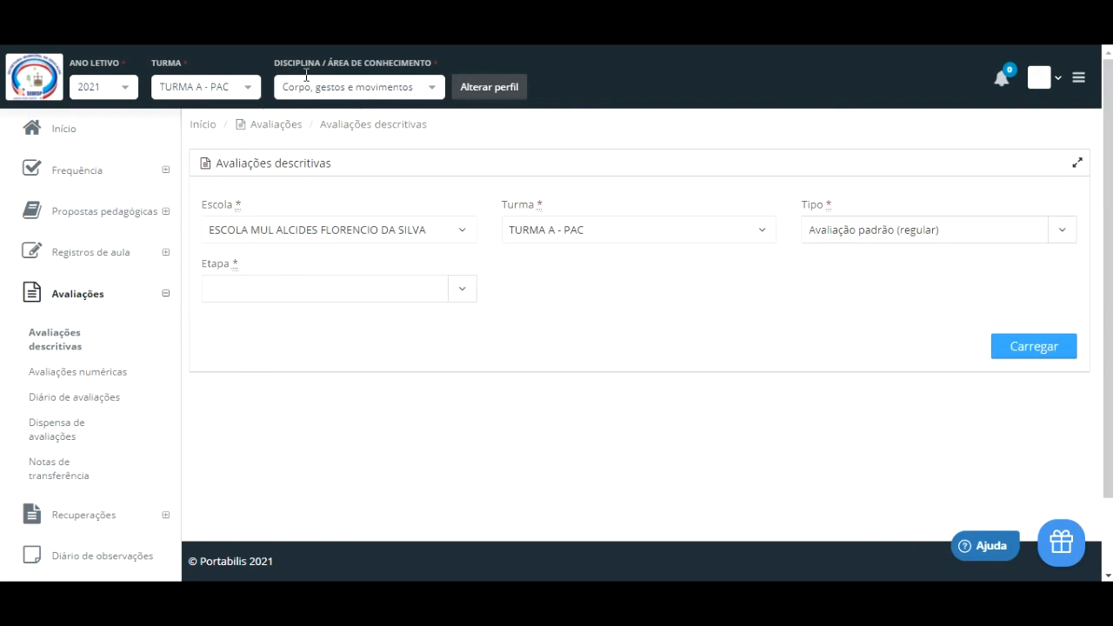
click(463, 294)
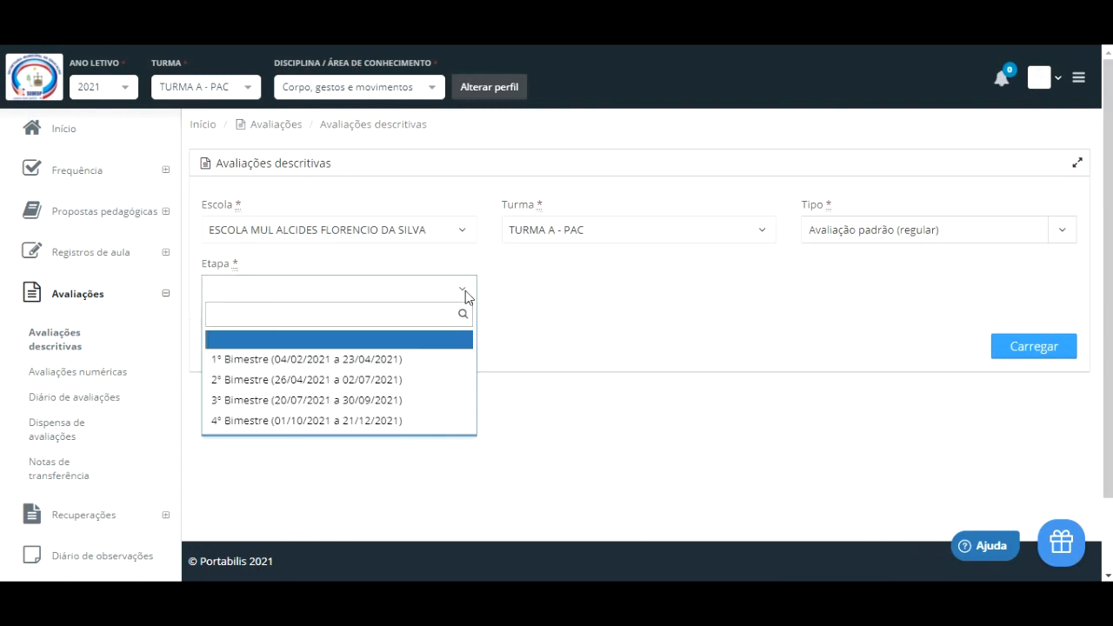
click(330, 360)
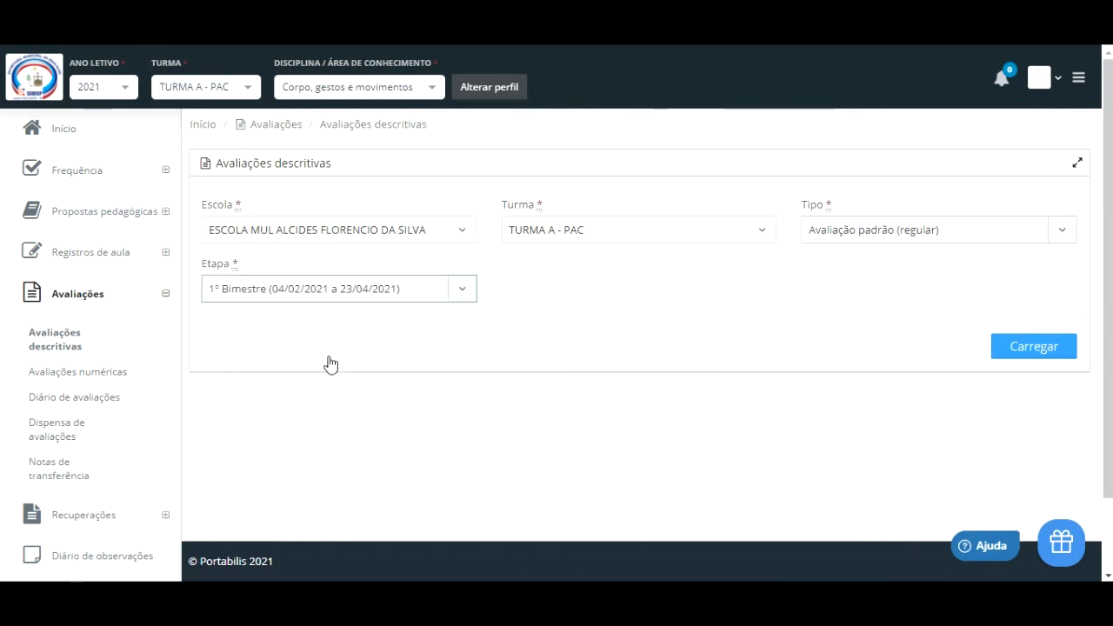
click(1031, 352)
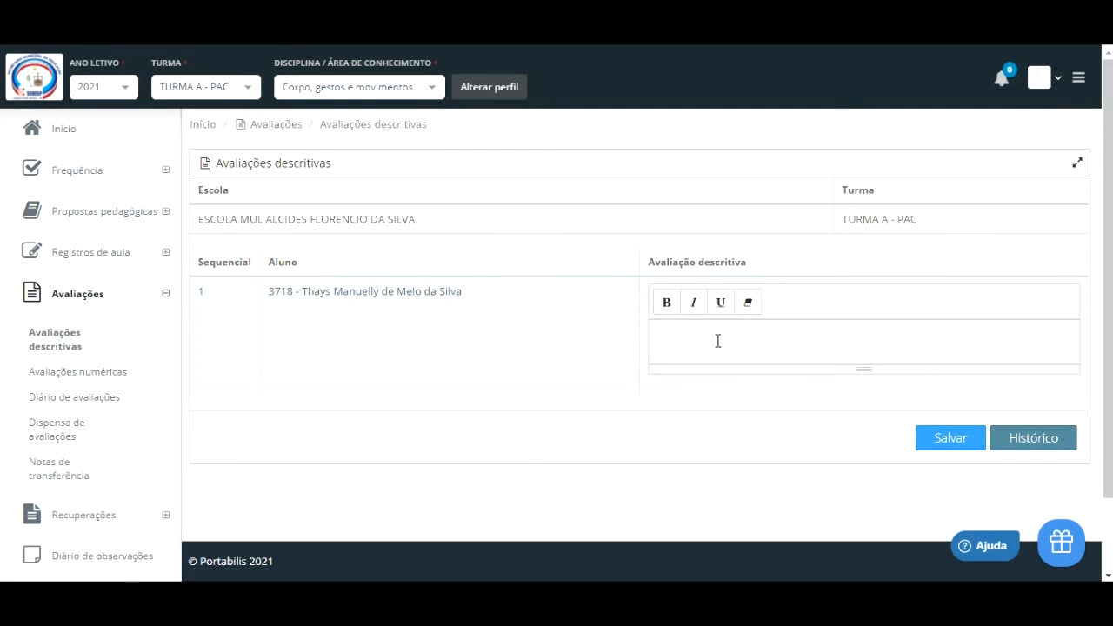
Switch the profile to class TURMA A - PRÉ I with the knowledge area Corpo, gestos e movimentos
click(244, 90)
scroll(235, 261, down, 2)
click(224, 294)
click(318, 89)
click(318, 131)
click(490, 89)
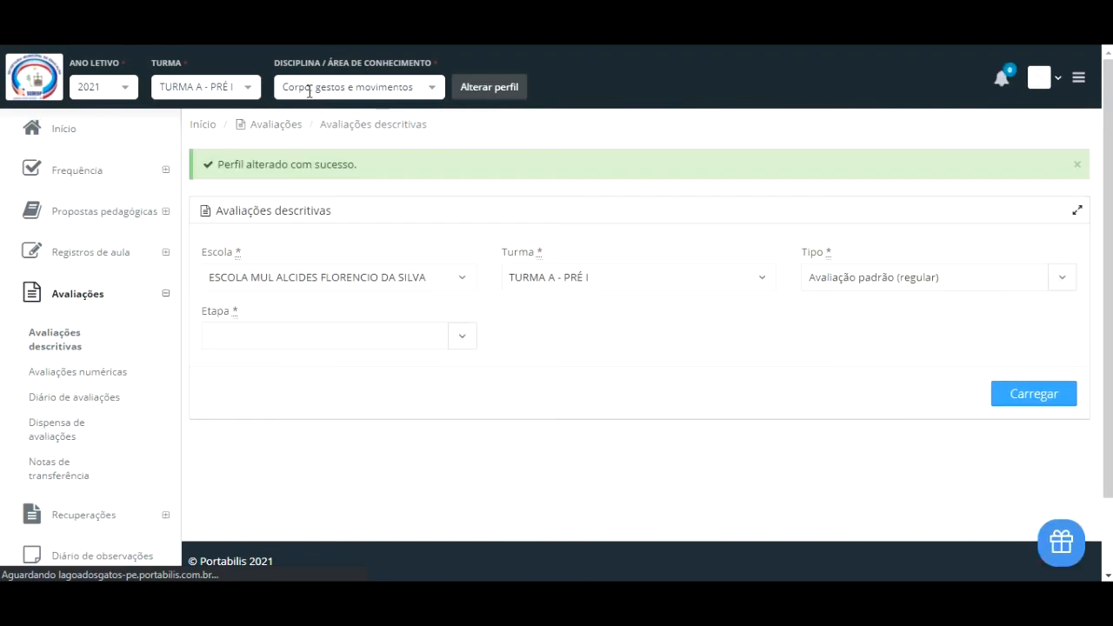
click(432, 89)
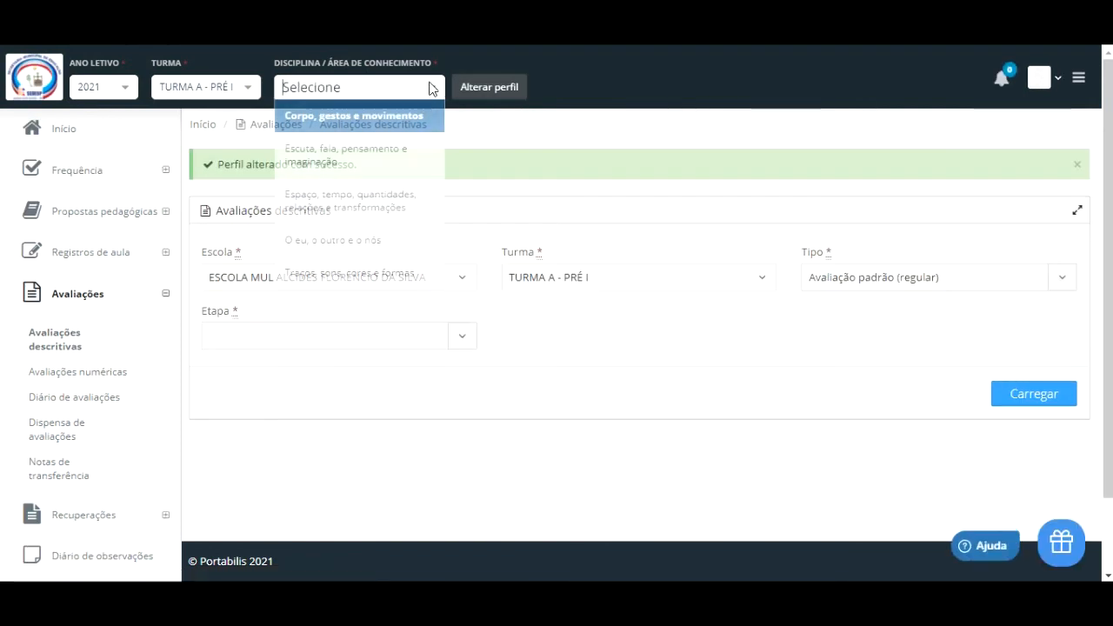
Load the 1º Bimestre descriptive evaluations of TURMA A - PRÉ I and review the students' evaluation fields
click(468, 341)
click(300, 404)
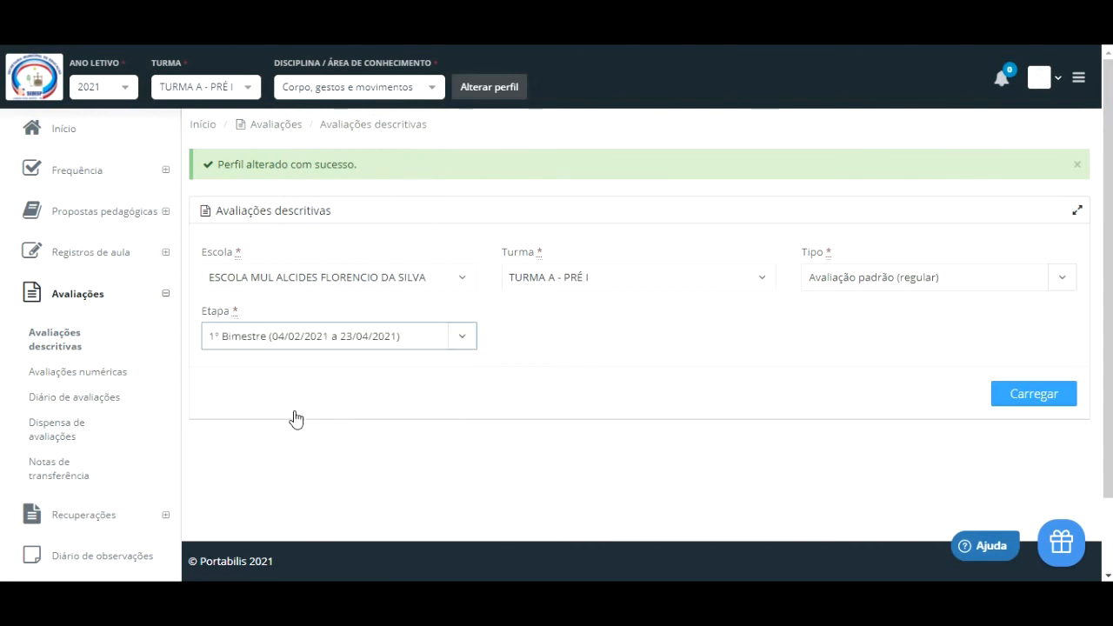
click(1044, 395)
scroll(778, 511, down, 3)
scroll(960, 519, up, 1)
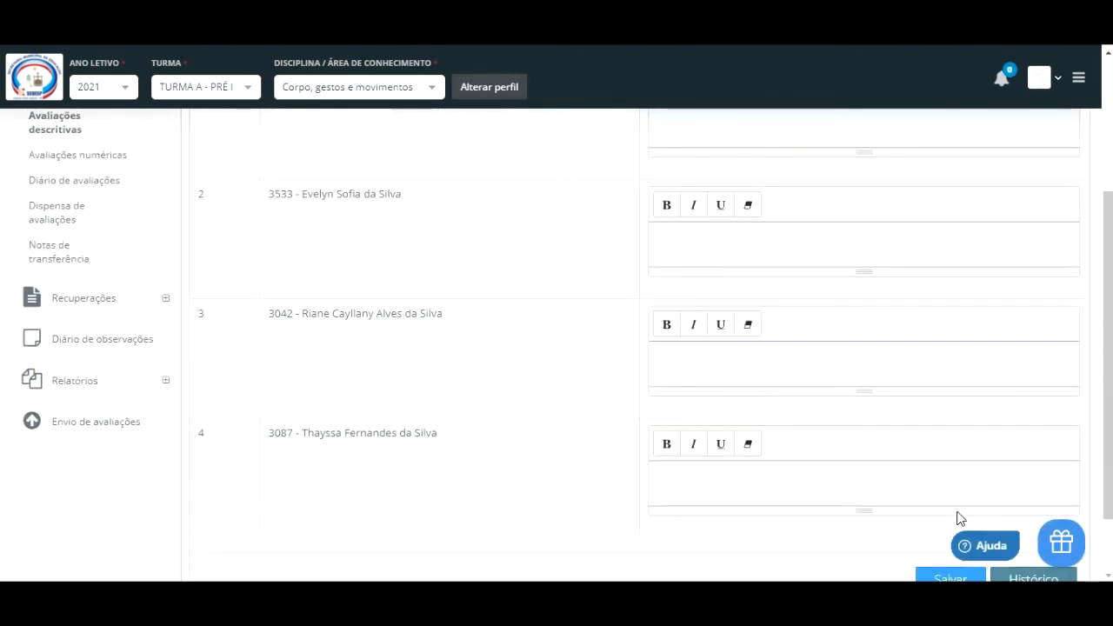
scroll(887, 457, down, 1)
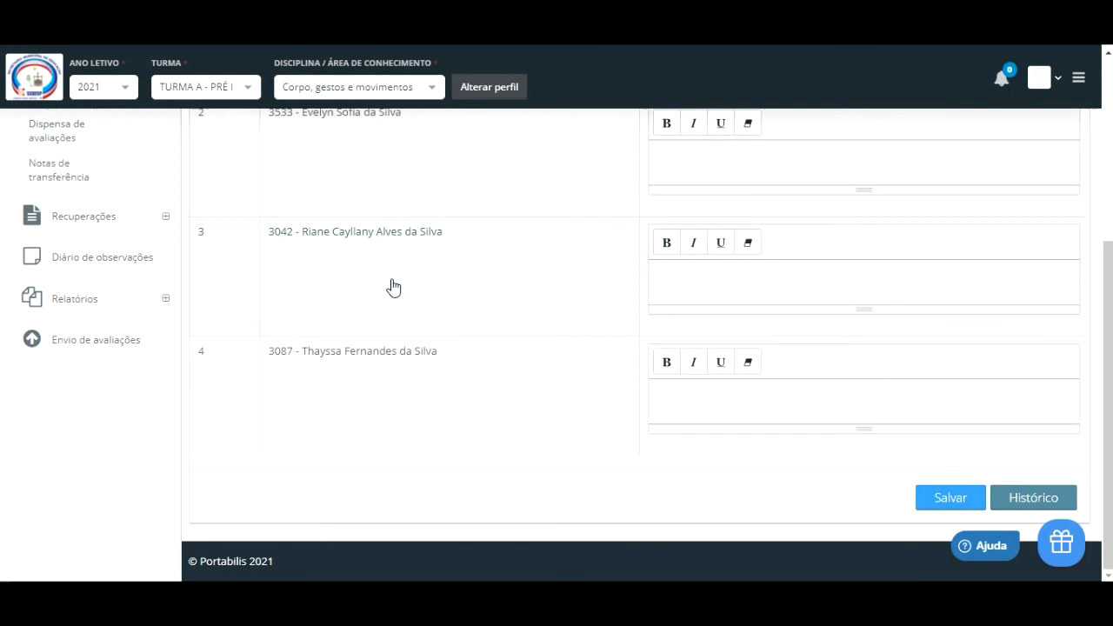
click(248, 90)
scroll(251, 229, down, 3)
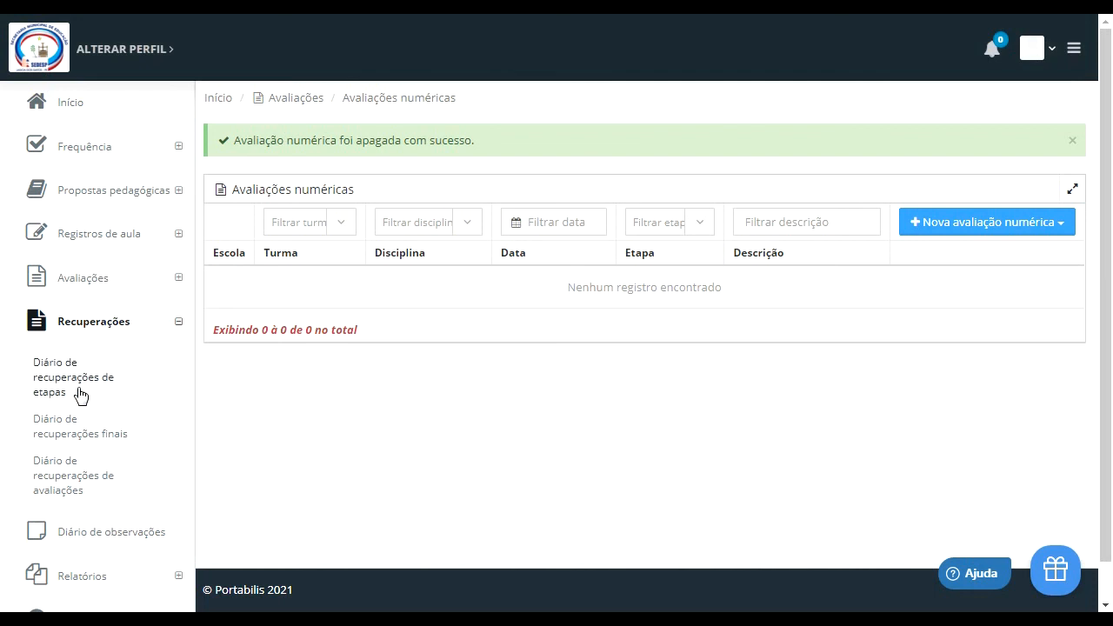
Open Envio de avaliações to view the submission types listed for each bimester
click(103, 330)
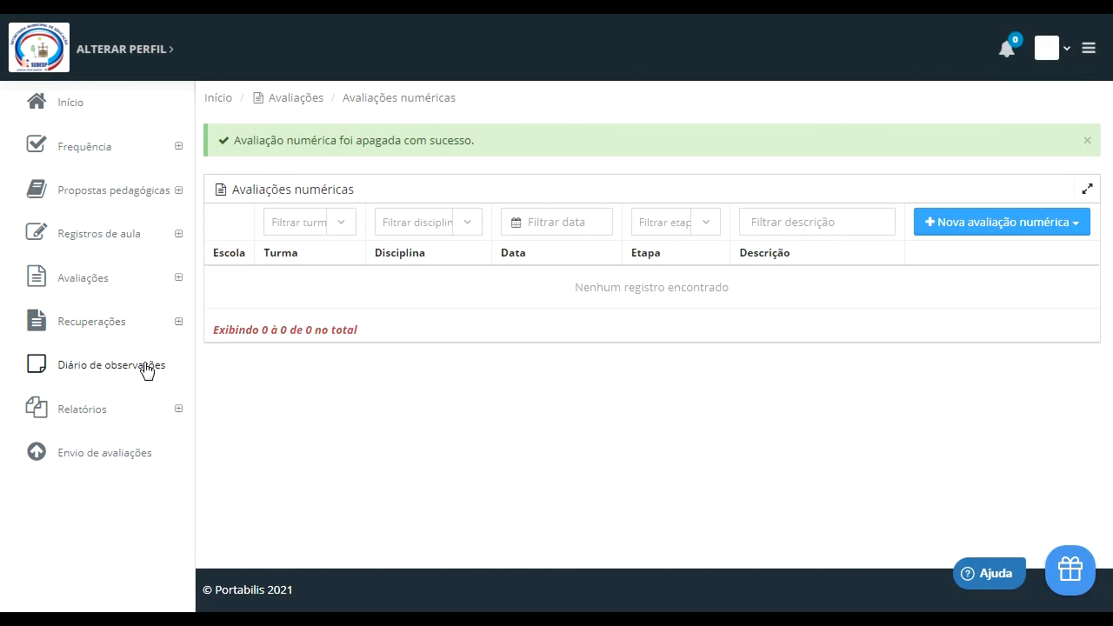
click(130, 465)
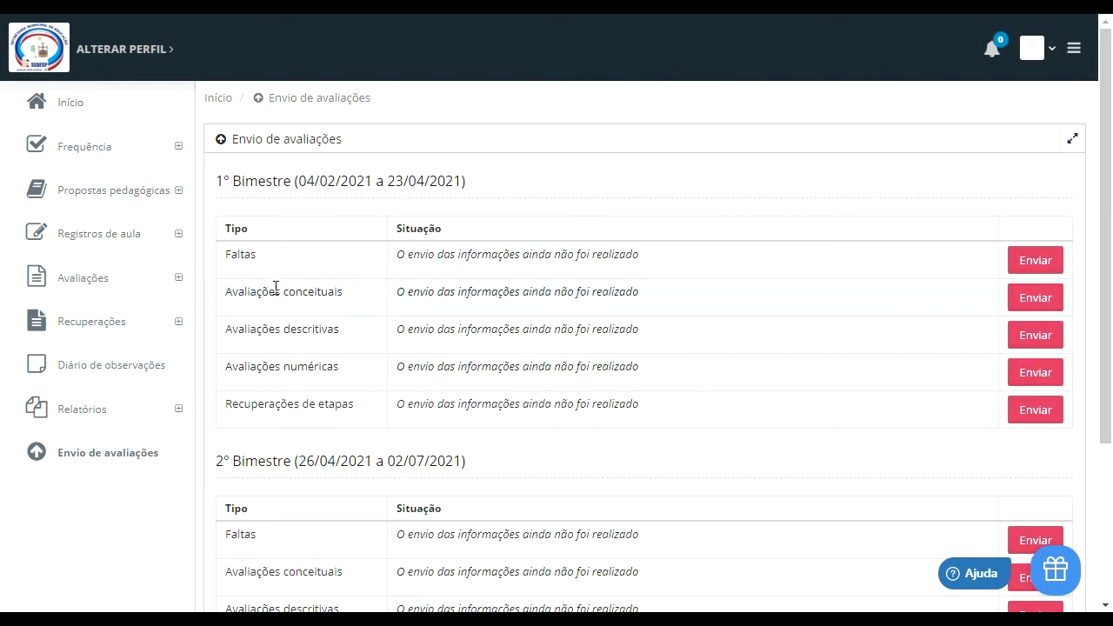
click(80, 285)
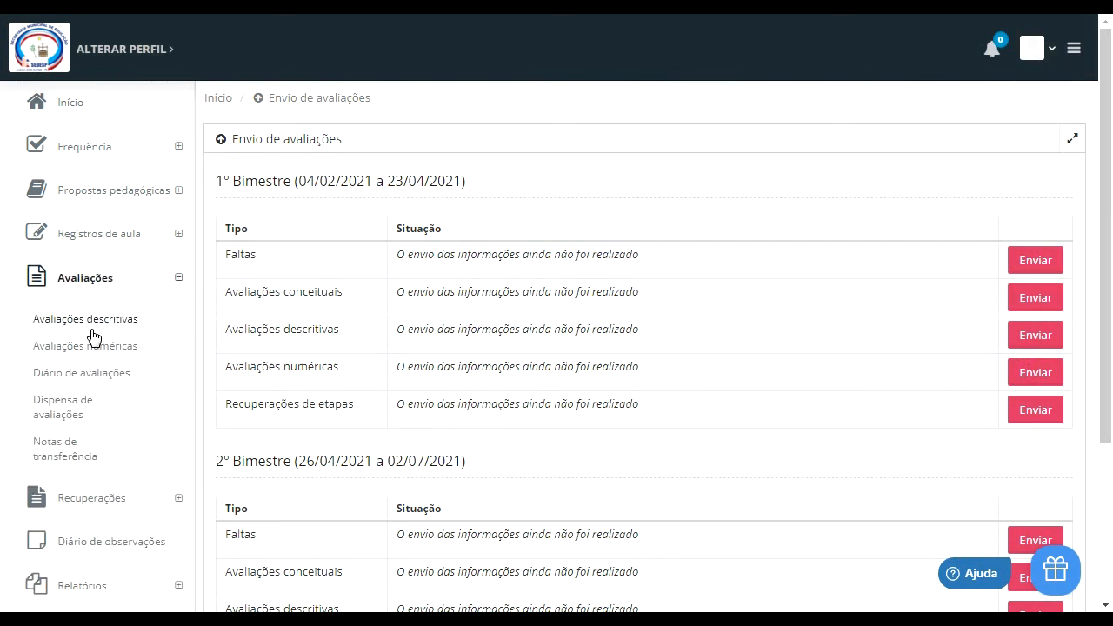
click(95, 286)
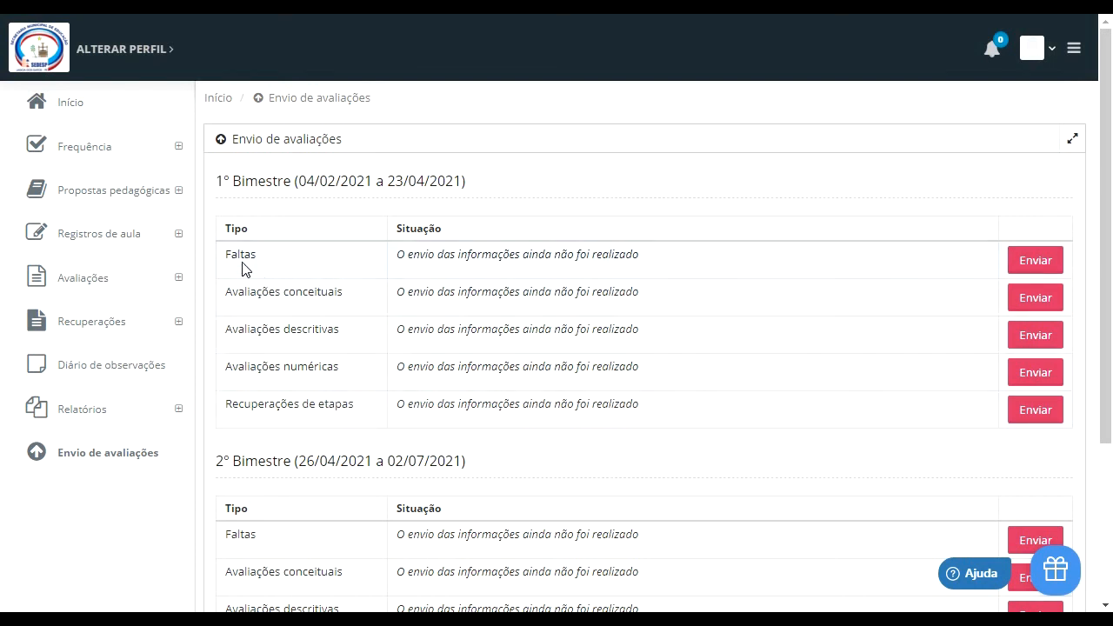
Open Diário de frequência and review the school, class and date fields used to load attendance
click(97, 153)
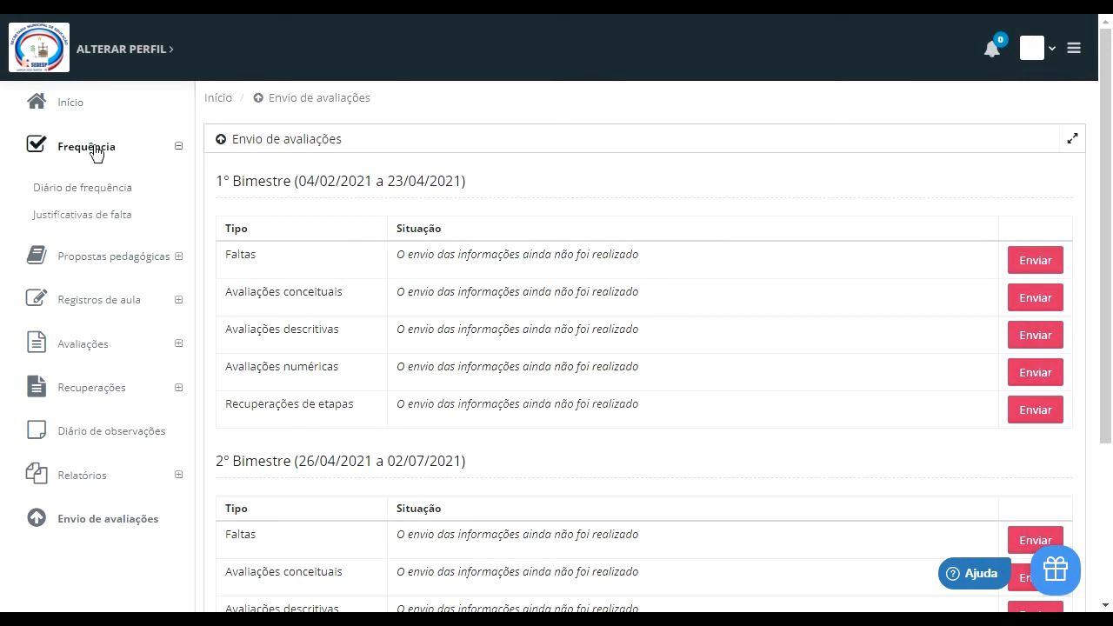
click(117, 189)
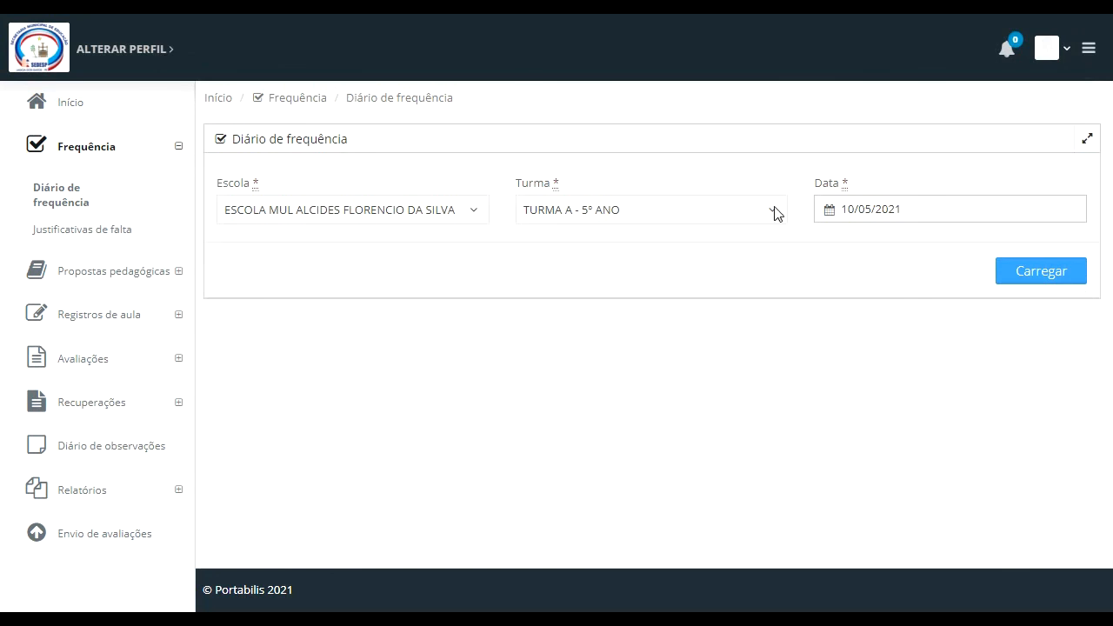
click(910, 220)
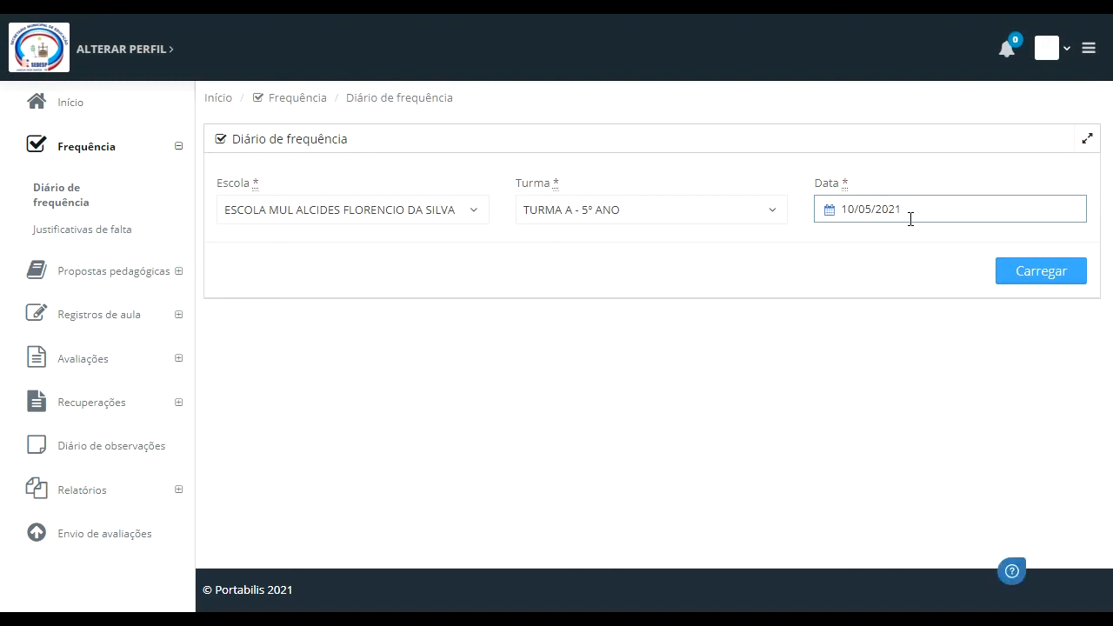
click(476, 174)
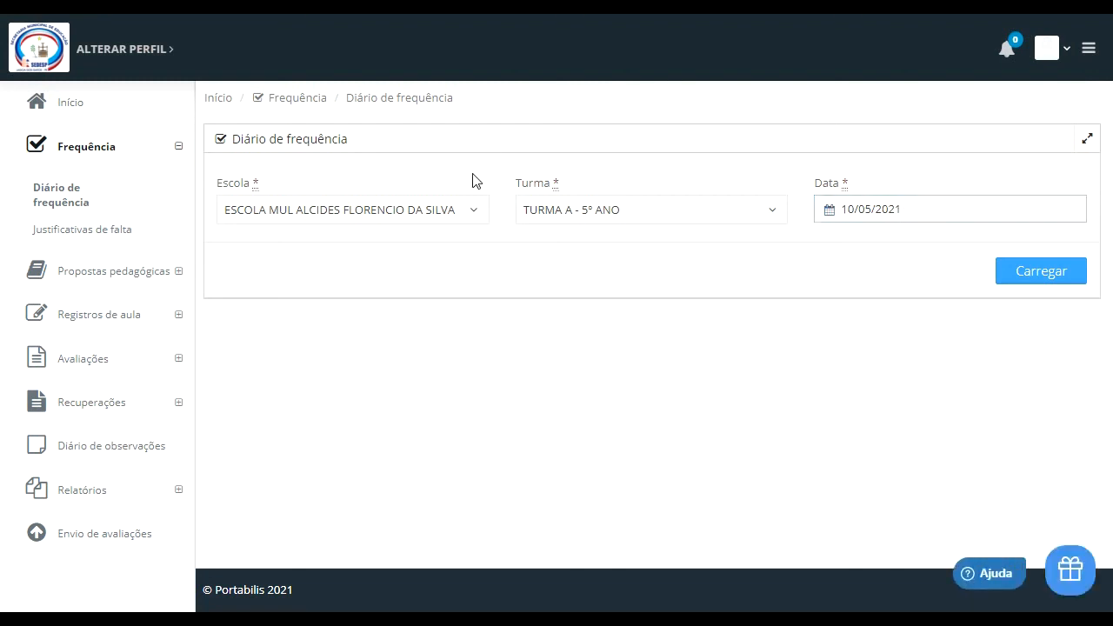
Review the classes available for changing the profile, cancel without switching, and return to Envio de avaliações
click(155, 51)
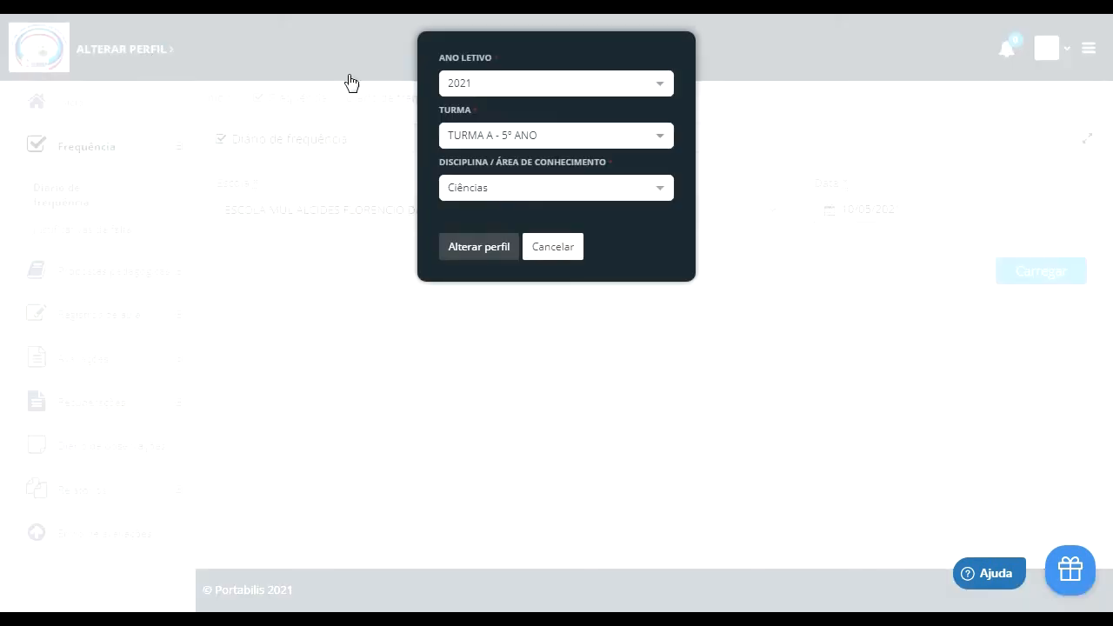
click(662, 139)
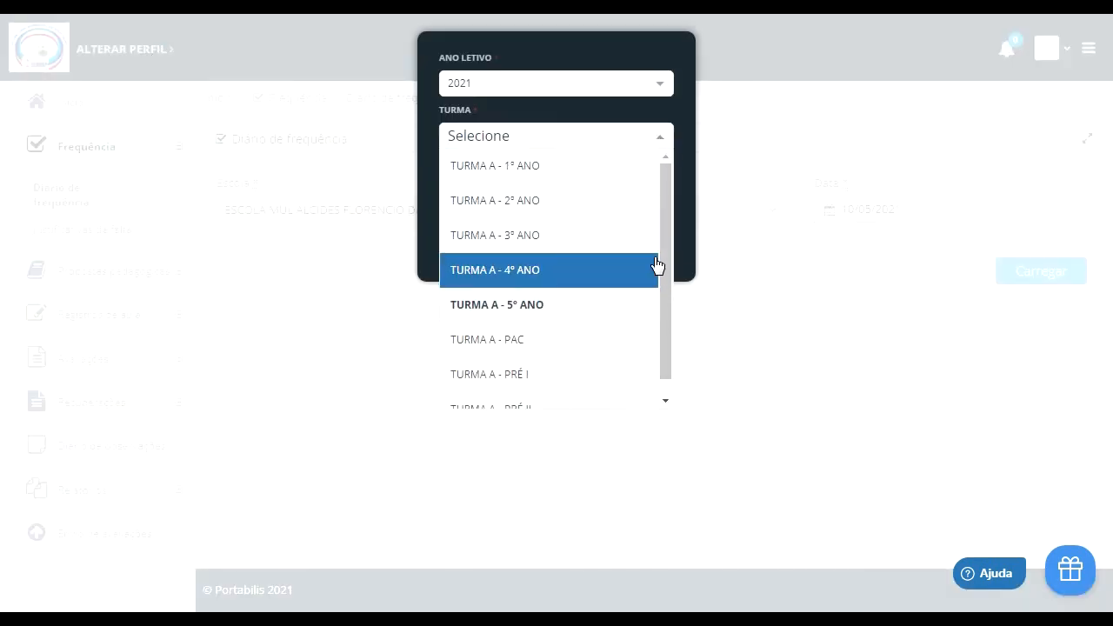
click(743, 265)
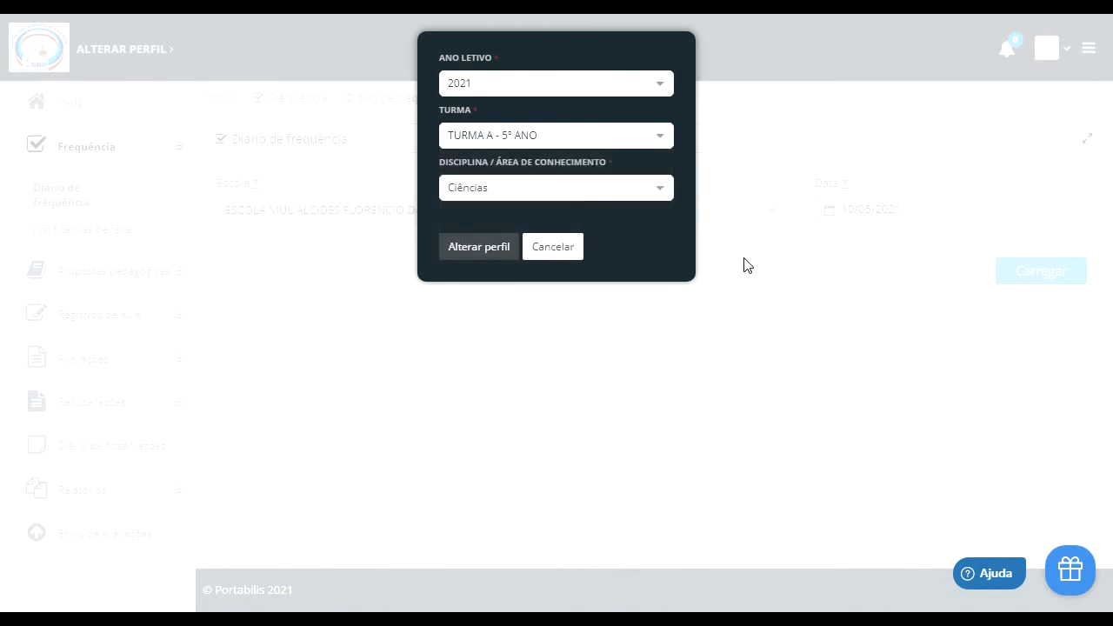
click(567, 260)
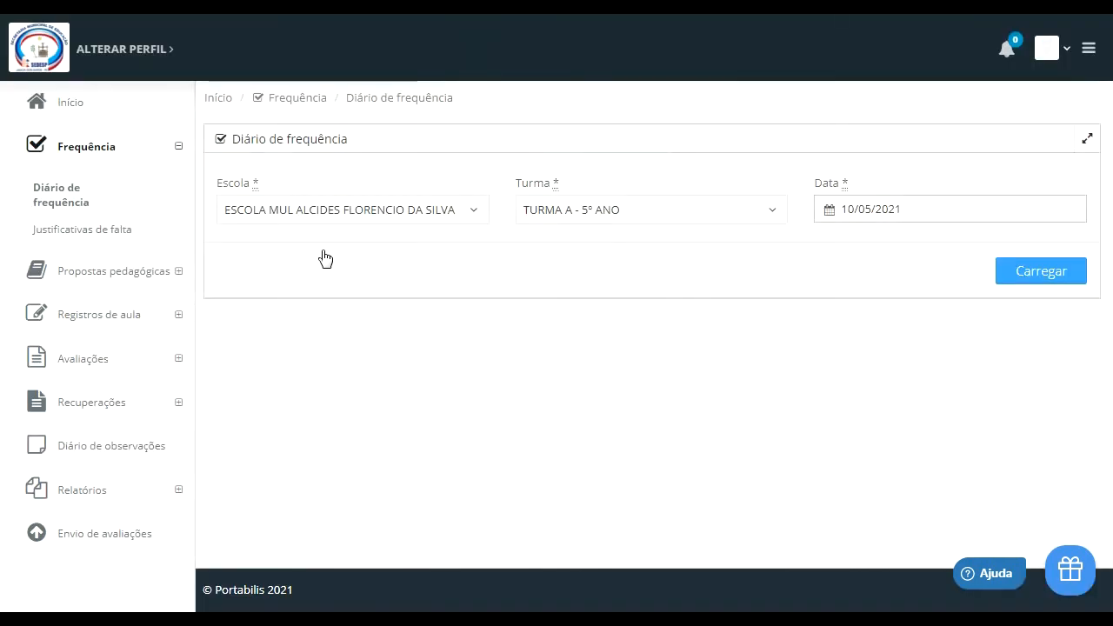
click(103, 534)
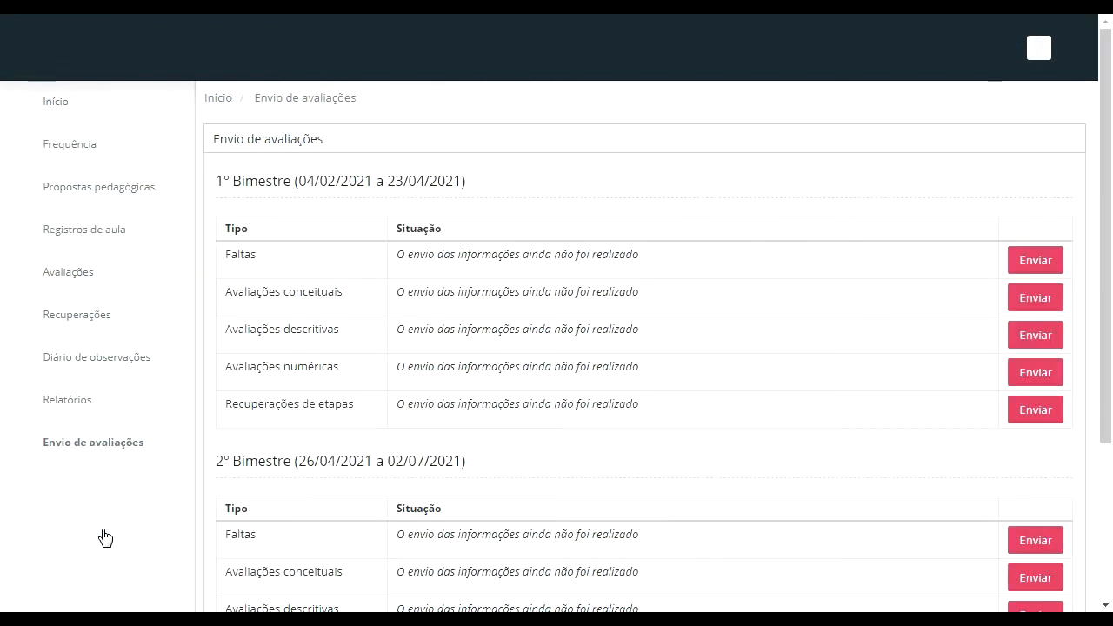